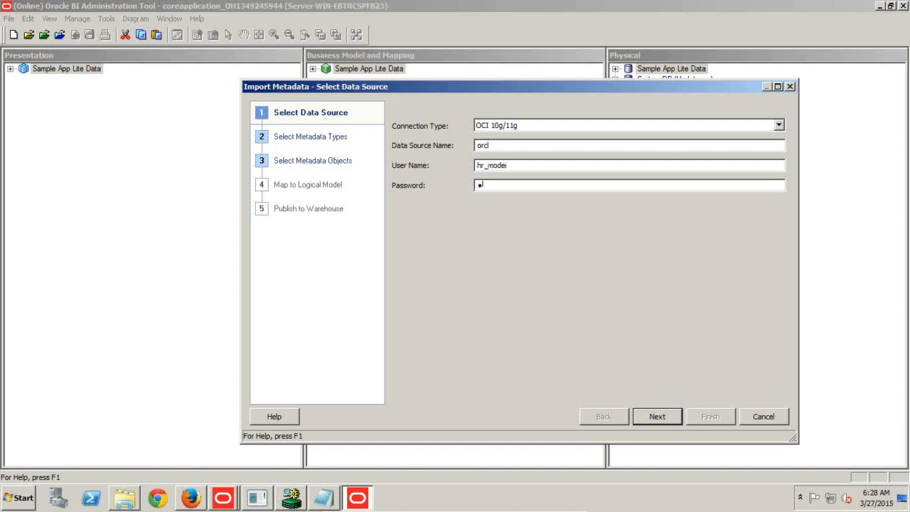
# Connect to the orcl data source with Tables, Keys and Foreign Keys as metadata types, and expand the HR_MODEL schema.
pyautogui.click(642, 417)
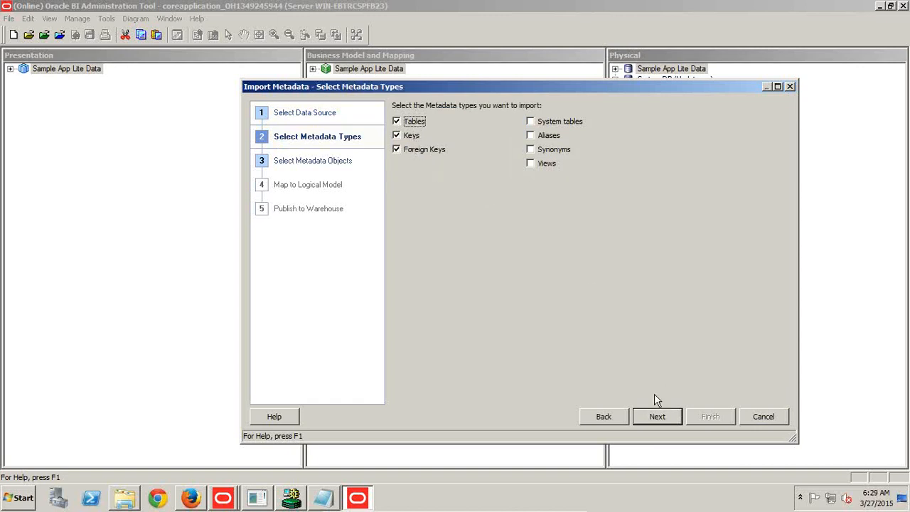
pyautogui.click(657, 416)
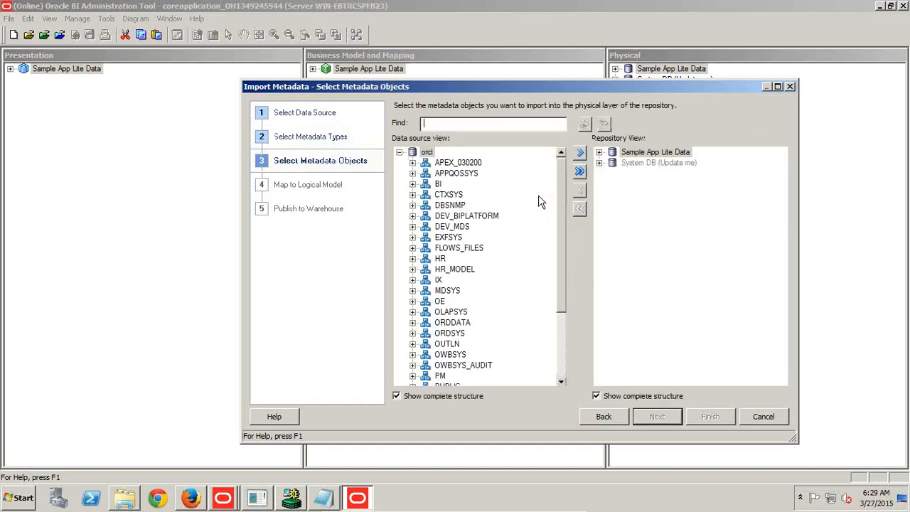
pyautogui.moveTo(559, 199); pyautogui.dragTo(565, 308)
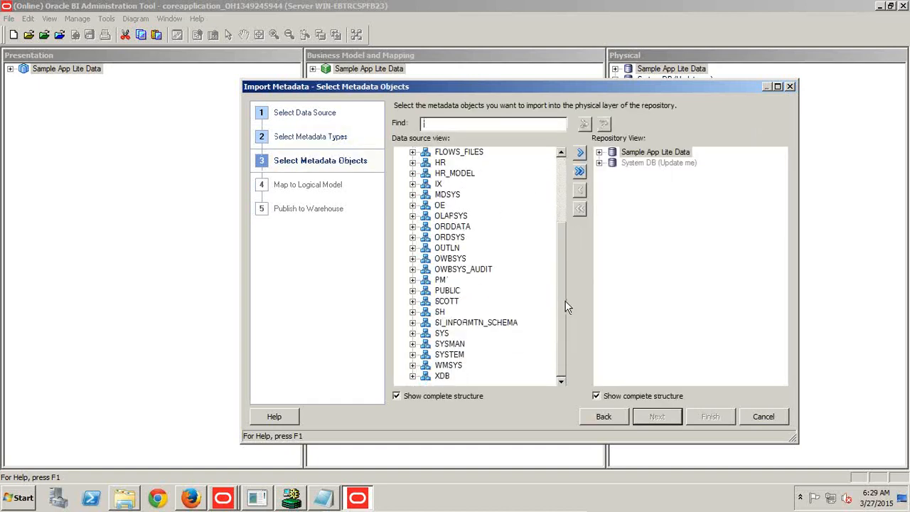
pyautogui.click(411, 174)
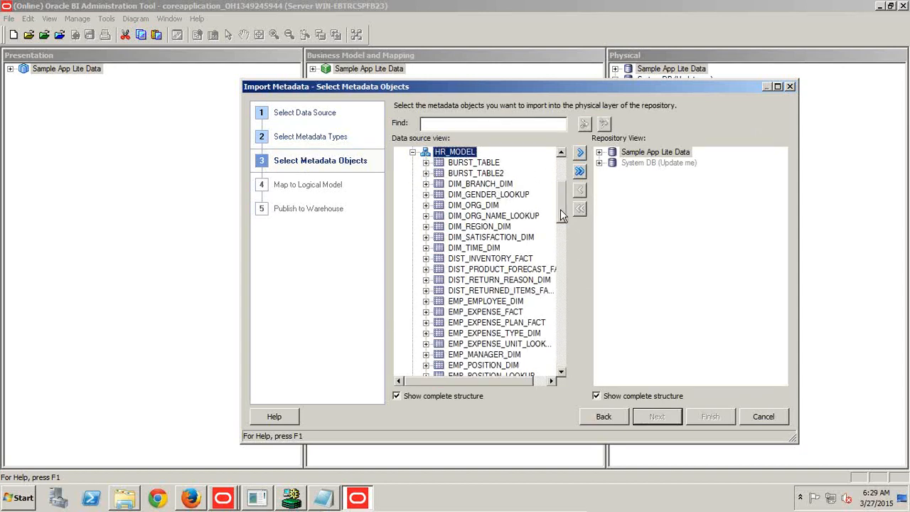
# Select all EMP tables in HR_MODEL for import, from EMP_EMPLOYEE_DIM through EMP_TRAINING_FACT.
pyautogui.moveTo(560, 209); pyautogui.dragTo(564, 223)
pyautogui.moveTo(495, 272); pyautogui.dragTo(483, 359)
pyautogui.scroll(-2, 488, 325)
pyautogui.keyDown('ctrl'); pyautogui.click(483, 356); pyautogui.keyUp('ctrl')
pyautogui.scroll(-2, 486, 357)
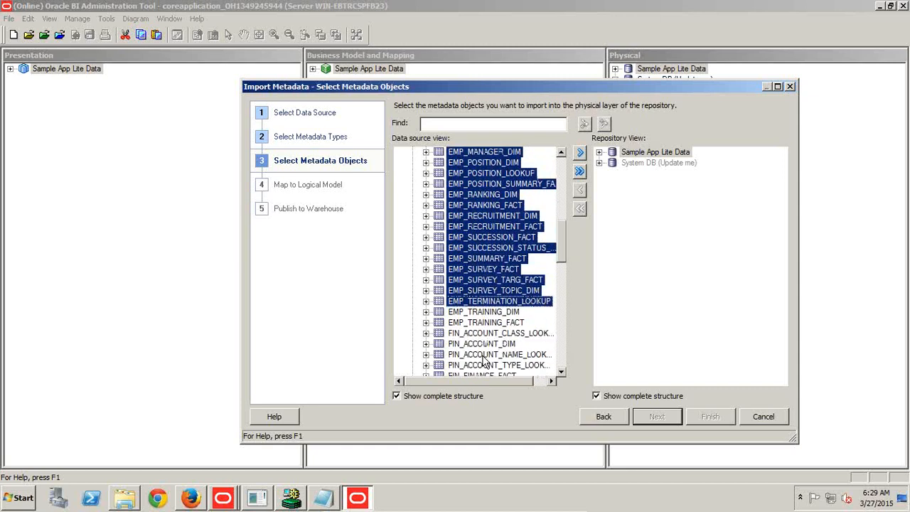
pyautogui.keyDown('ctrl'); pyautogui.click(487, 322); pyautogui.keyUp('ctrl')
pyautogui.keyDown('ctrl'); pyautogui.click(487, 313); pyautogui.keyUp('ctrl')
pyautogui.moveTo(560, 231); pyautogui.dragTo(568, 193)
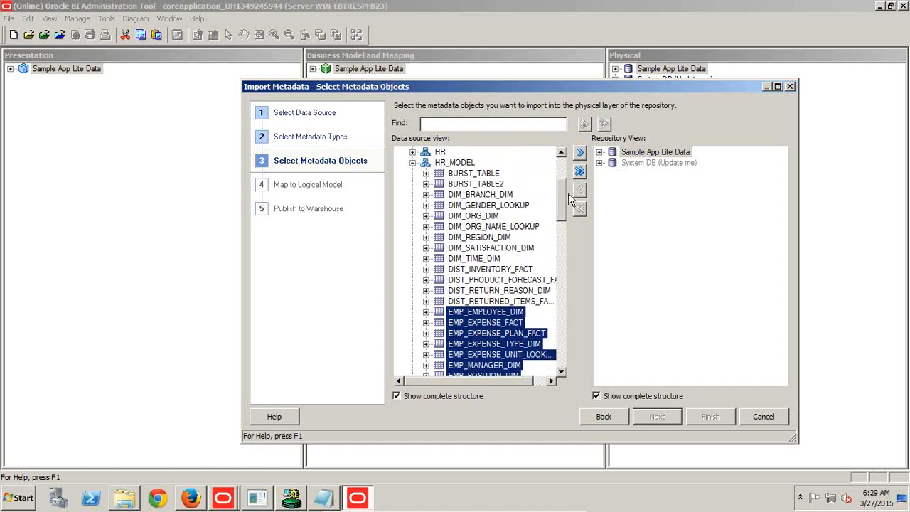
# Add DIM_ORG_DIM, DIM_ORG_NAME_LOOKUP and DIM_TIME_DIM to the tables selected for import.
pyautogui.keyDown('ctrl'); pyautogui.click(490, 216); pyautogui.keyUp('ctrl')
pyautogui.keyDown('ctrl'); pyautogui.click(487, 227); pyautogui.keyUp('ctrl')
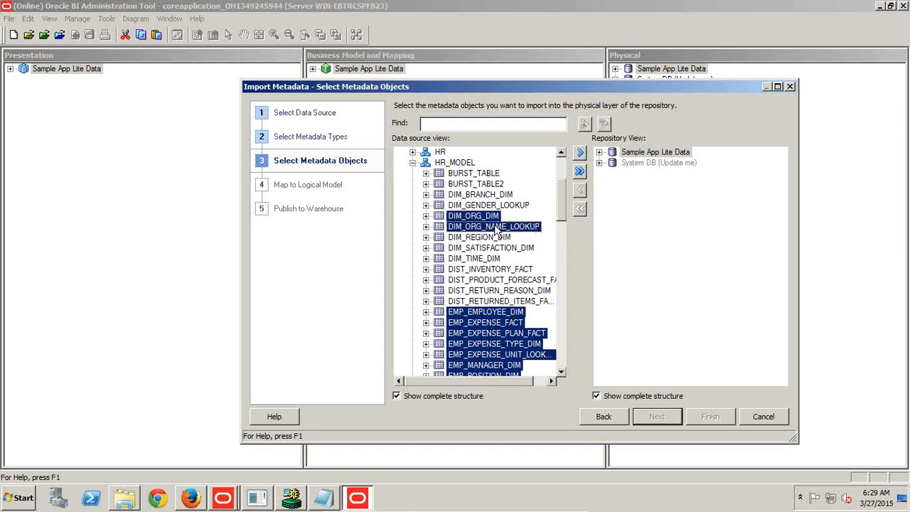
pyautogui.keyDown('ctrl'); pyautogui.click(480, 259); pyautogui.keyUp('ctrl')
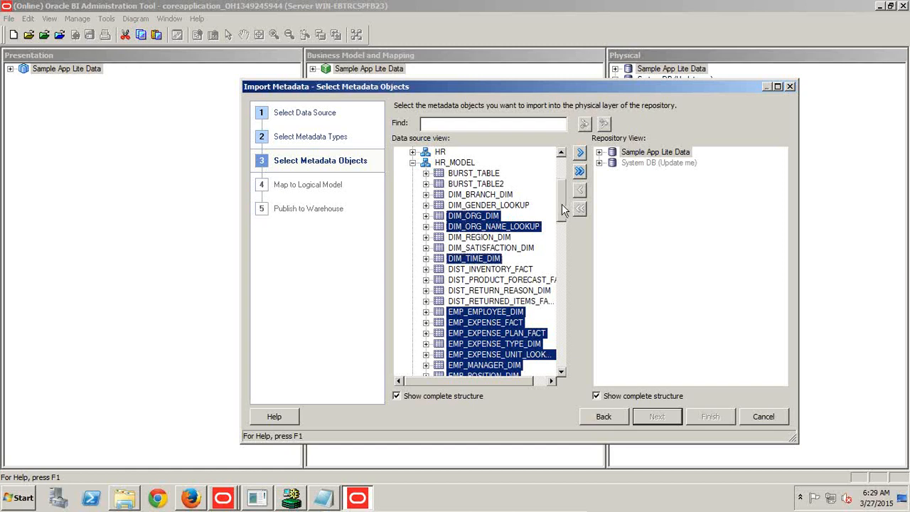
pyautogui.moveTo(561, 203); pyautogui.dragTo(561, 219)
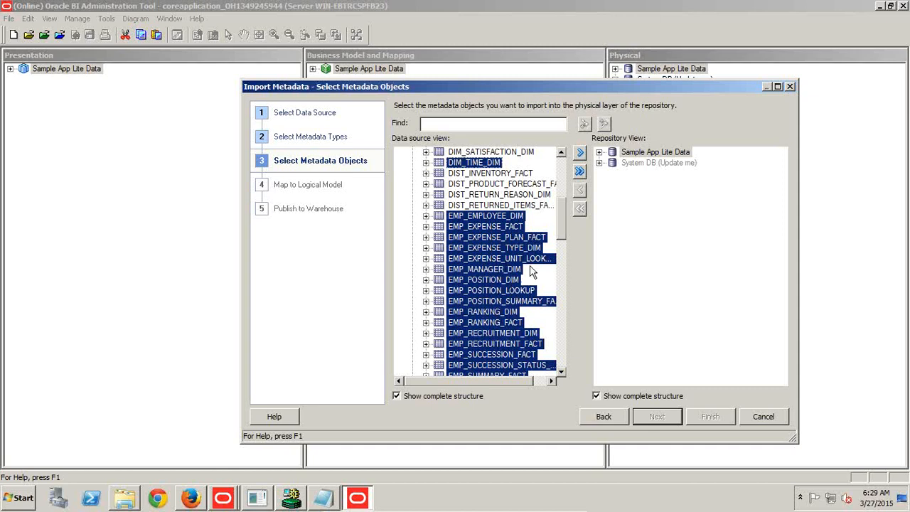
# Import the selected tables into the repository with the default connection pool settings and finish the import.
pyautogui.click(580, 153)
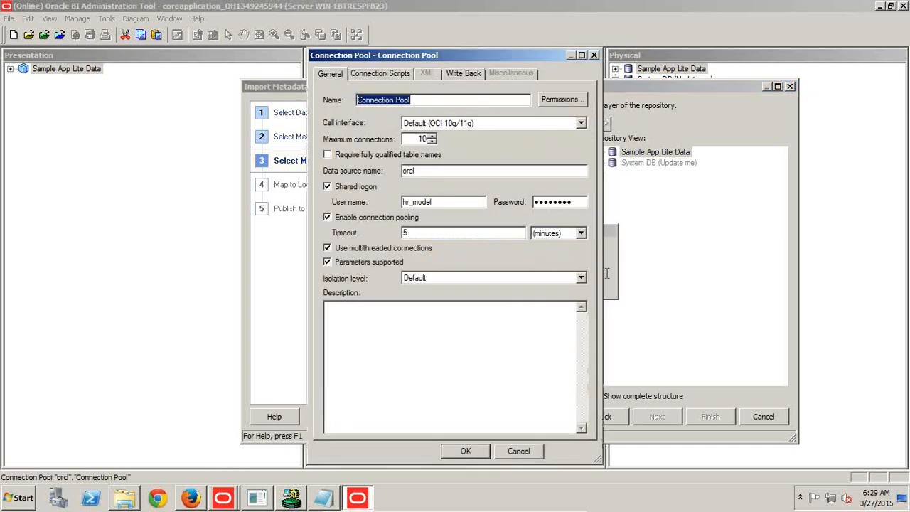
pyautogui.click(431, 102)
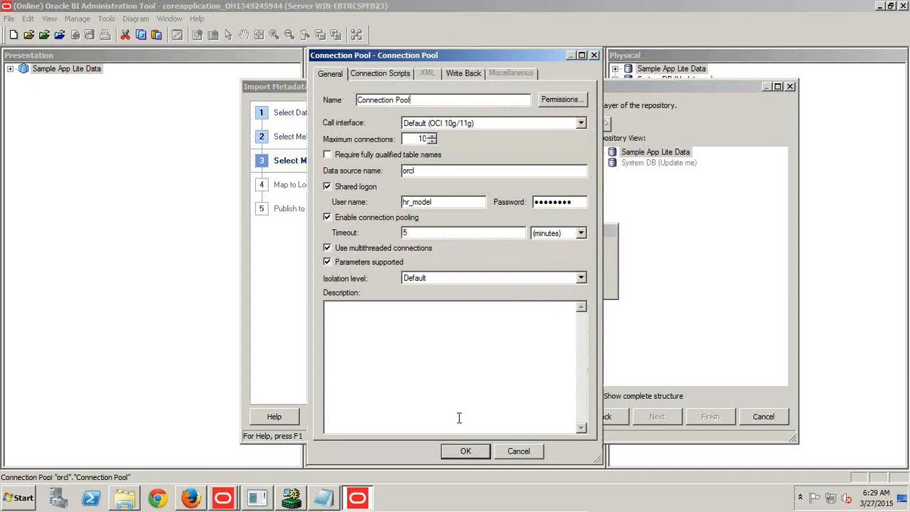
pyautogui.click(464, 452)
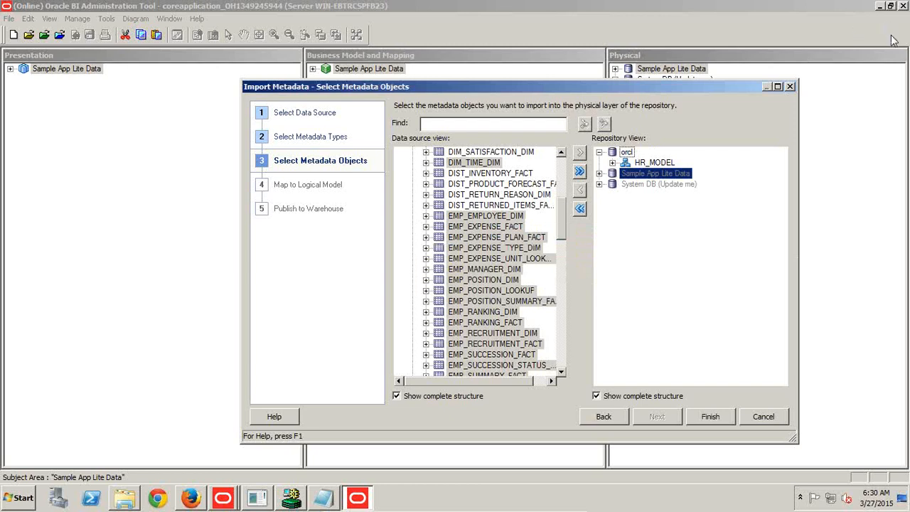
pyautogui.click(704, 417)
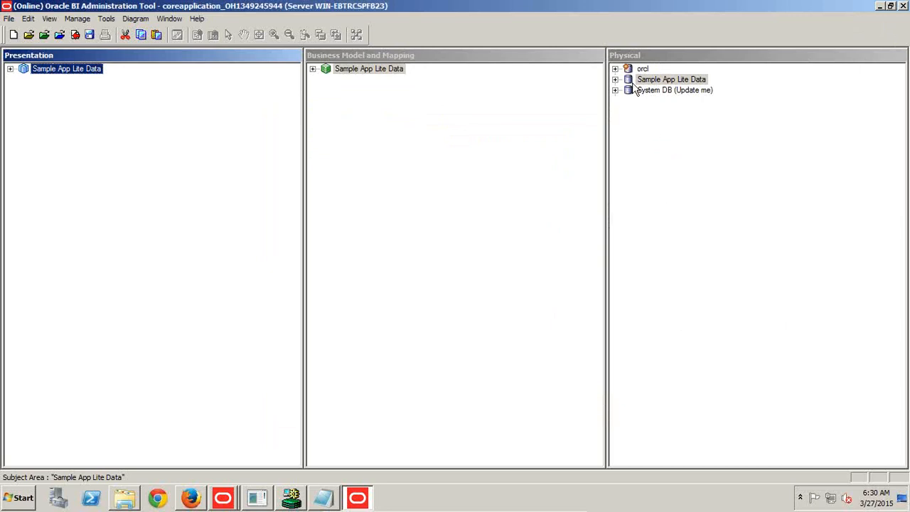
# Review the physical diagram of the orcl database, close it, and expand the HR_MODEL schema to list its tables.
pyautogui.rightClick(635, 70)
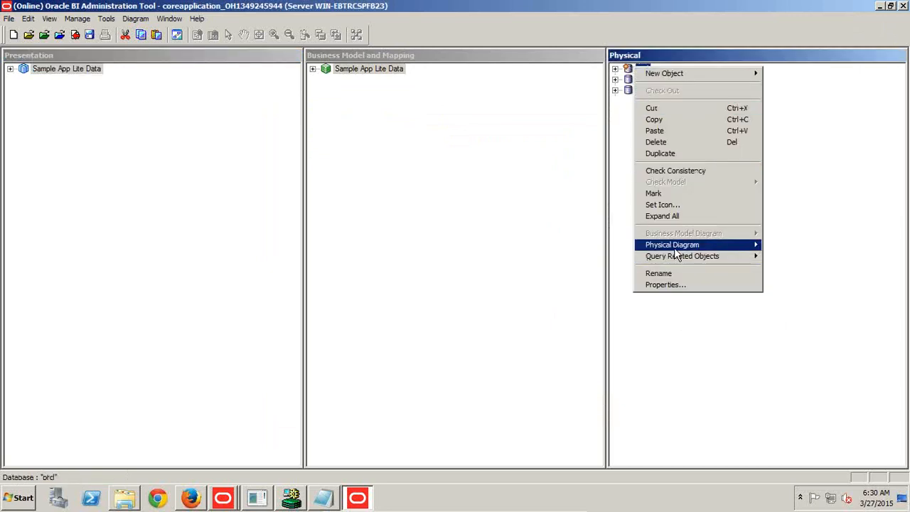
pyautogui.moveTo(671, 248)
pyautogui.click(584, 248)
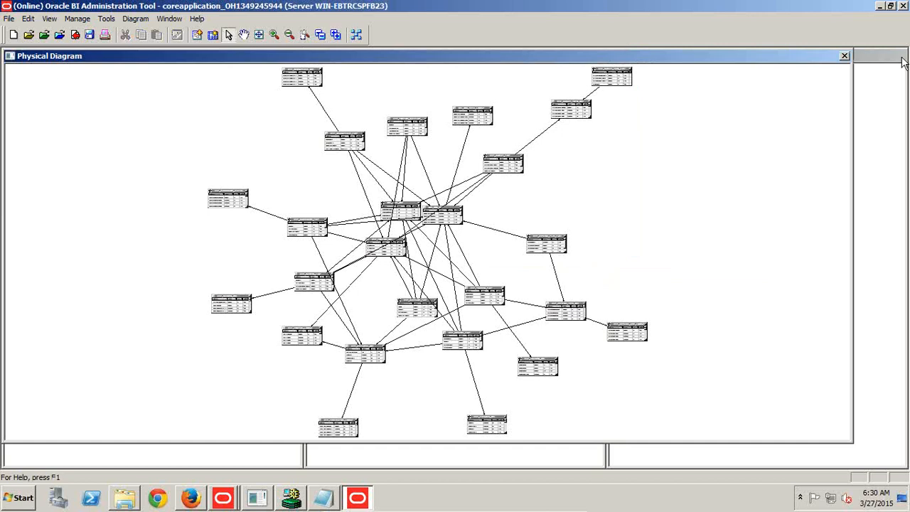
pyautogui.click(844, 56)
pyautogui.click(614, 69)
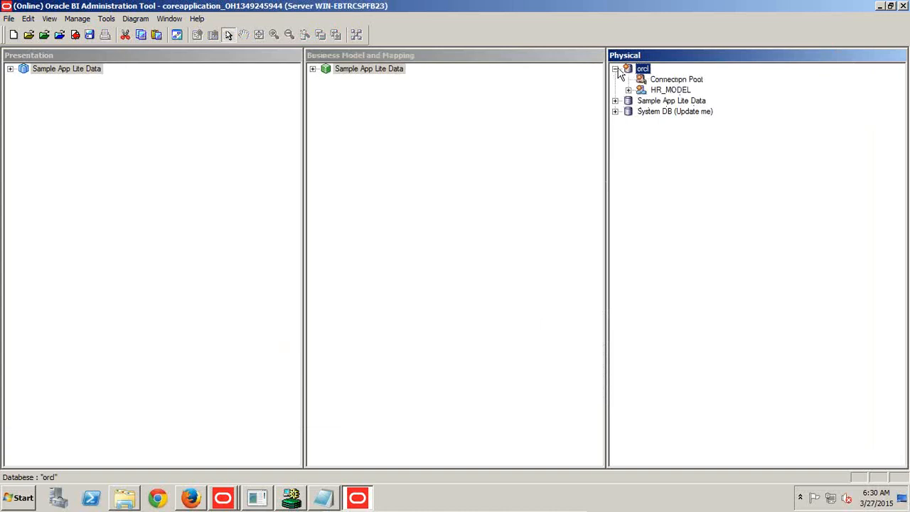
pyautogui.click(628, 90)
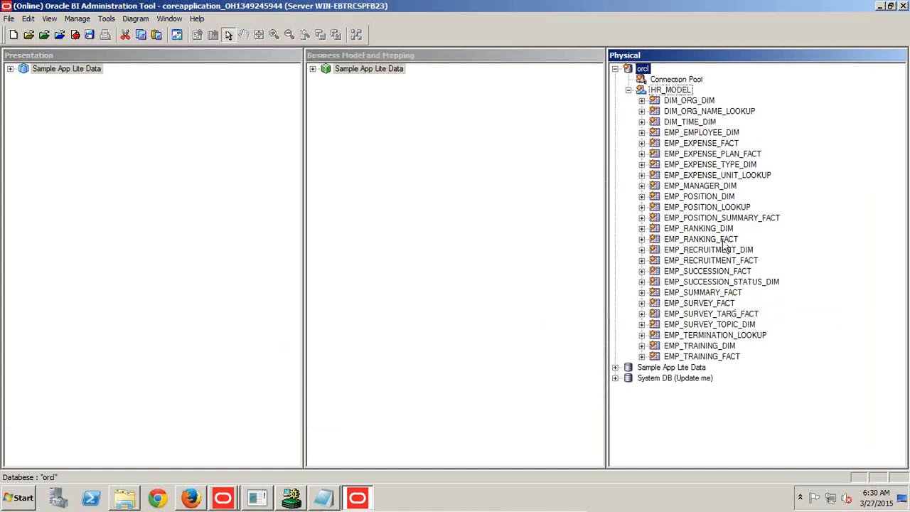
pyautogui.click(712, 154)
pyautogui.click(717, 144)
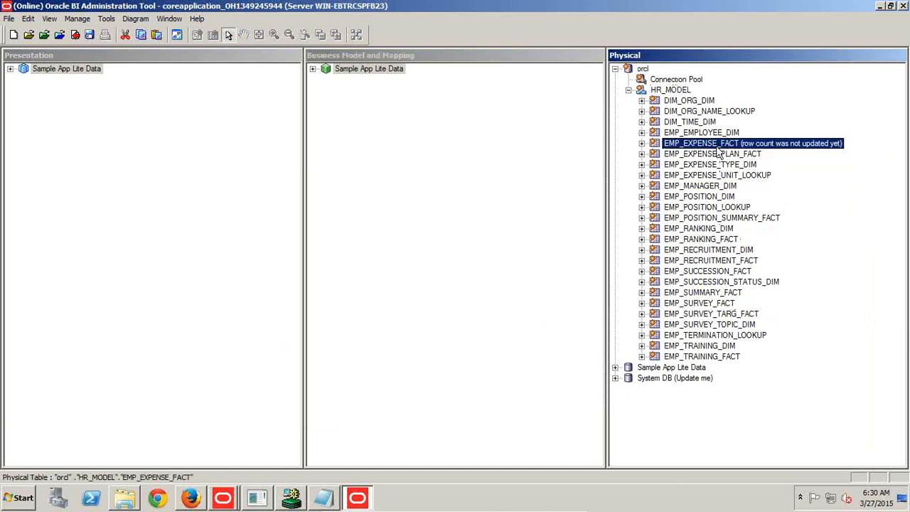
pyautogui.keyDown('ctrl'); pyautogui.click(715, 188); pyautogui.keyUp('ctrl')
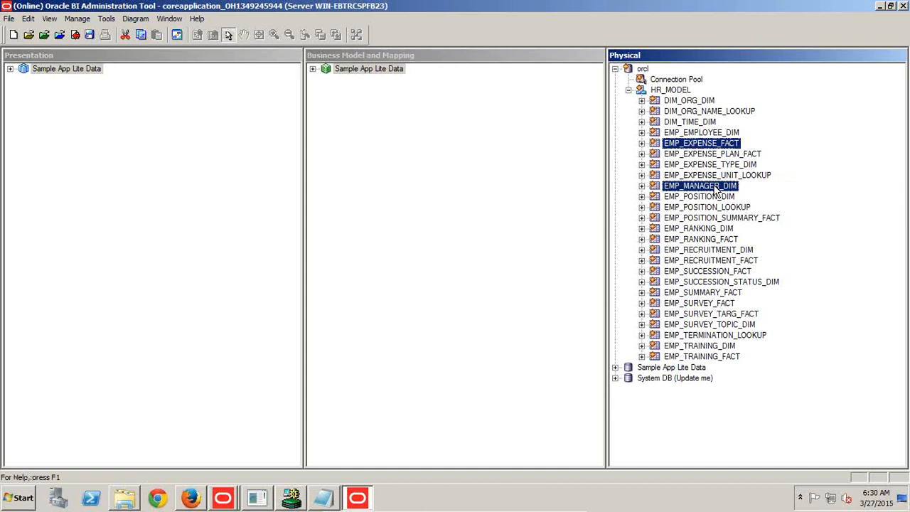
pyautogui.keyDown('ctrl'); pyautogui.click(703, 135); pyautogui.keyUp('ctrl')
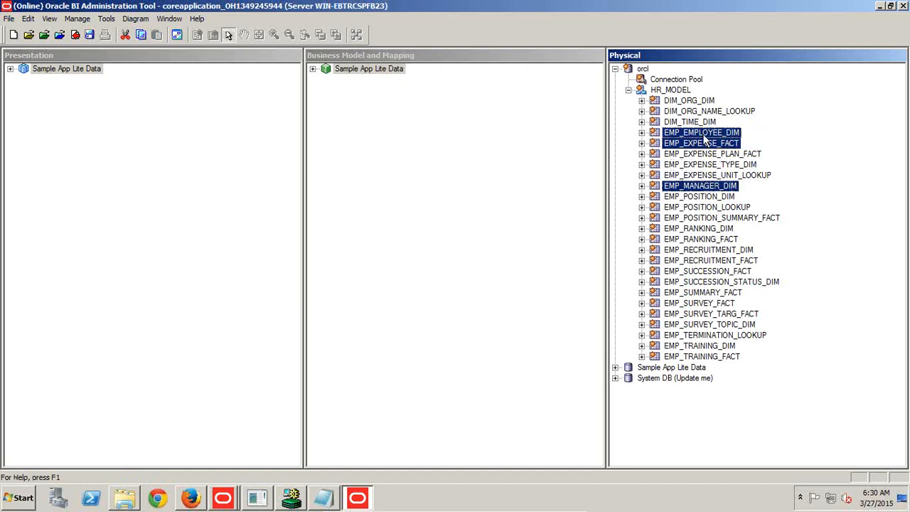
pyautogui.keyDown('ctrl'); pyautogui.click(704, 134); pyautogui.keyUp('ctrl')
pyautogui.keyDown('ctrl'); pyautogui.click(699, 121); pyautogui.keyUp('ctrl')
pyautogui.keyDown('ctrl'); pyautogui.click(698, 102); pyautogui.keyUp('ctrl')
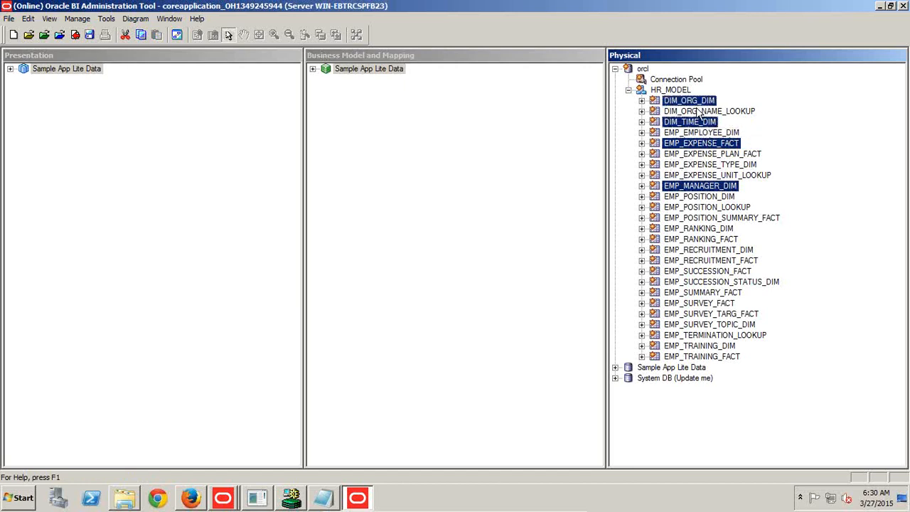
pyautogui.keyDown('ctrl'); pyautogui.click(698, 112); pyautogui.keyUp('ctrl')
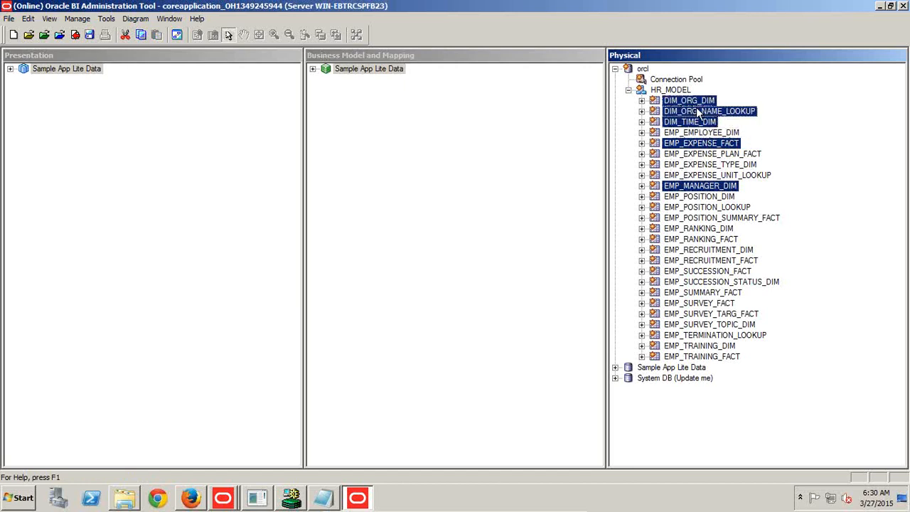
# Expand EMP_EXPENSE_FACT to check its keys and select the time, manager and organization dimension tables plus EMP_POSITION_DIM and the position and organization-name lookups.
pyautogui.click(642, 143)
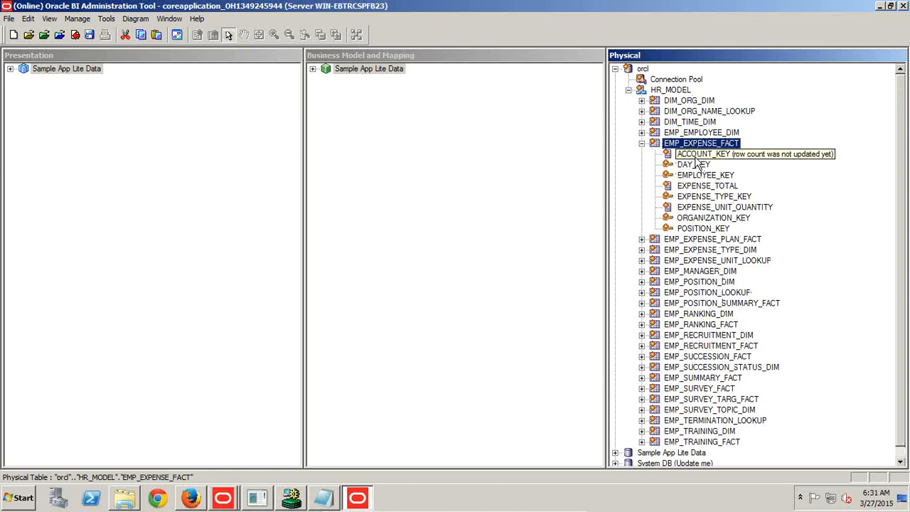
pyautogui.click(691, 122)
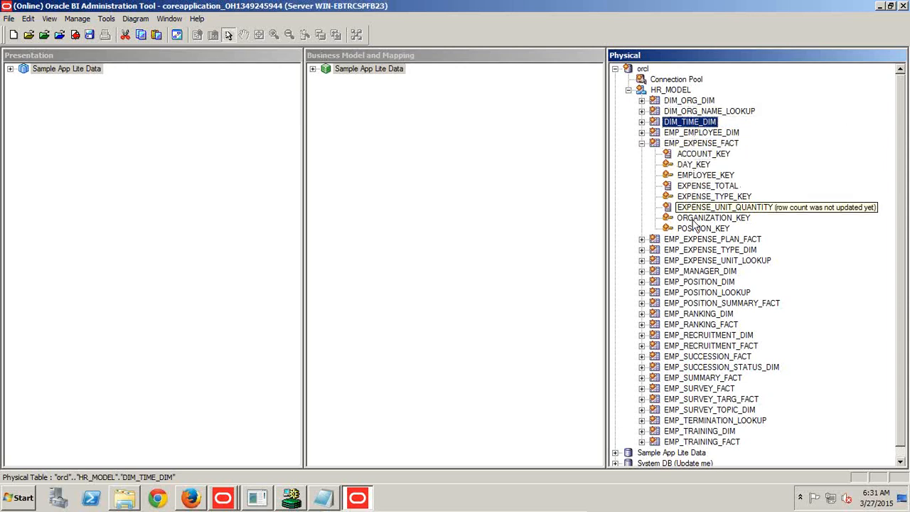
pyautogui.keyDown('ctrl'); pyautogui.click(698, 273); pyautogui.keyUp('ctrl')
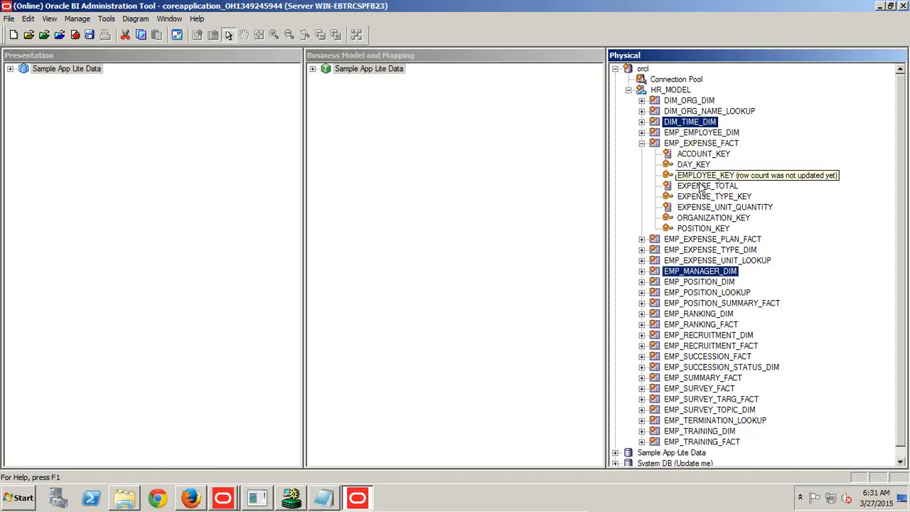
pyautogui.keyDown('ctrl'); pyautogui.click(700, 292); pyautogui.keyUp('ctrl')
pyautogui.keyDown('ctrl'); pyautogui.click(698, 282); pyautogui.keyUp('ctrl')
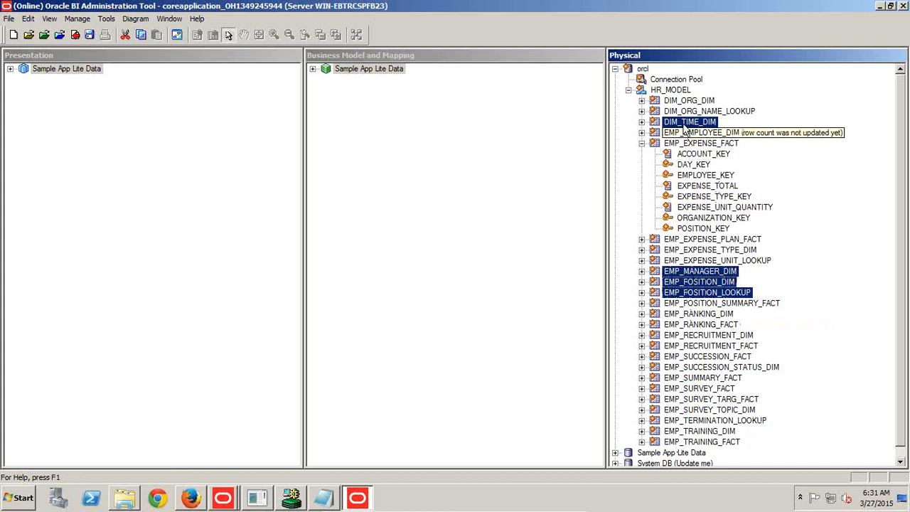
pyautogui.keyDown('ctrl'); pyautogui.click(687, 101); pyautogui.keyUp('ctrl')
pyautogui.keyDown('ctrl'); pyautogui.click(686, 112); pyautogui.keyUp('ctrl')
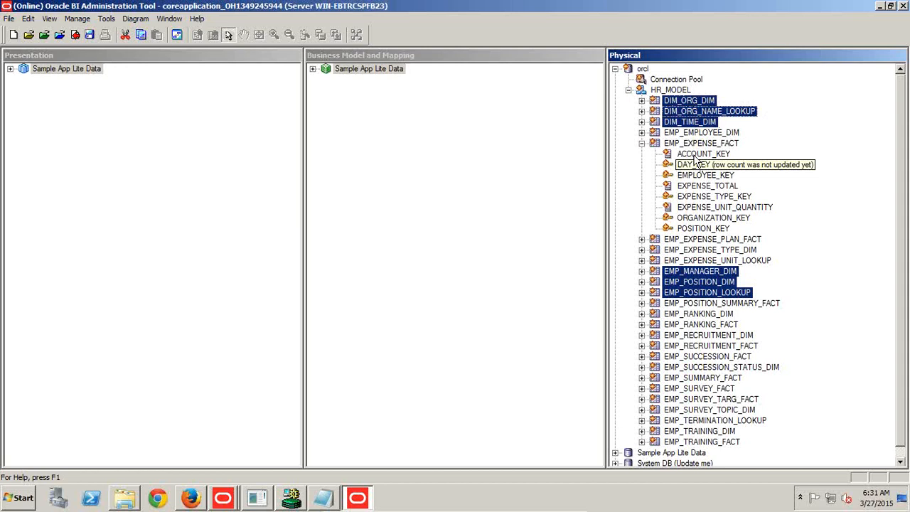
# Review the physical diagram of only the selected tables, close it, and collapse EMP_EXPENSE_FACT.
pyautogui.rightClick(705, 125)
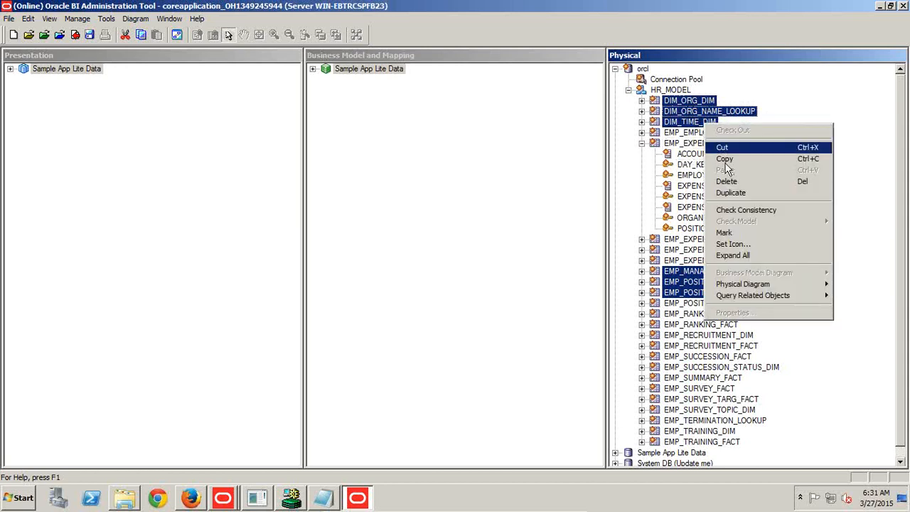
pyautogui.moveTo(732, 283)
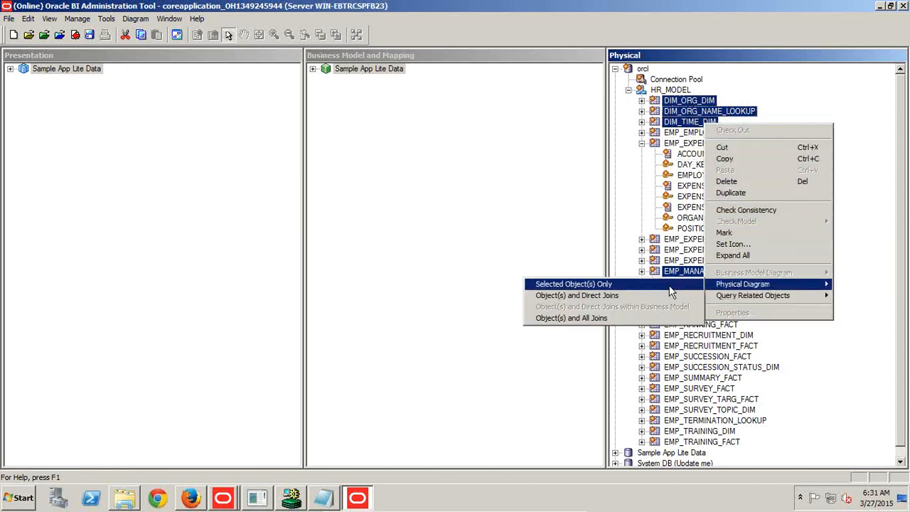
pyautogui.click(643, 287)
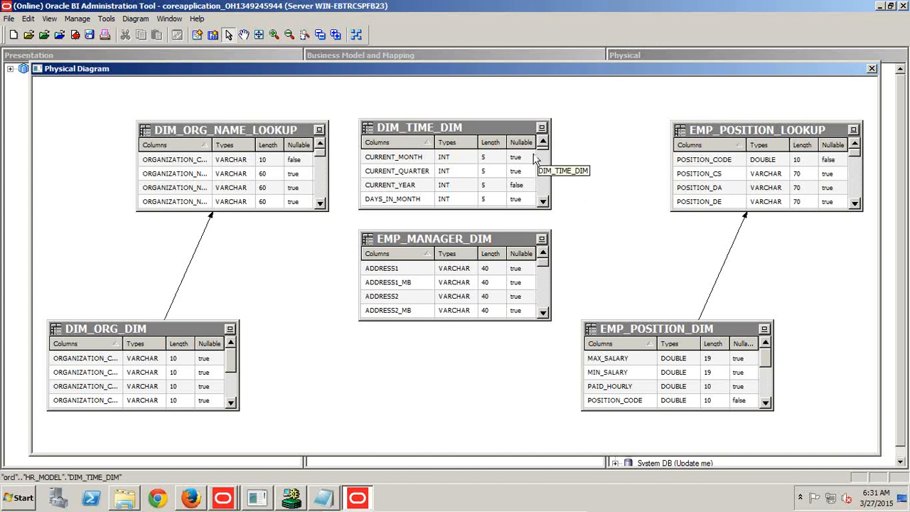
pyautogui.click(871, 69)
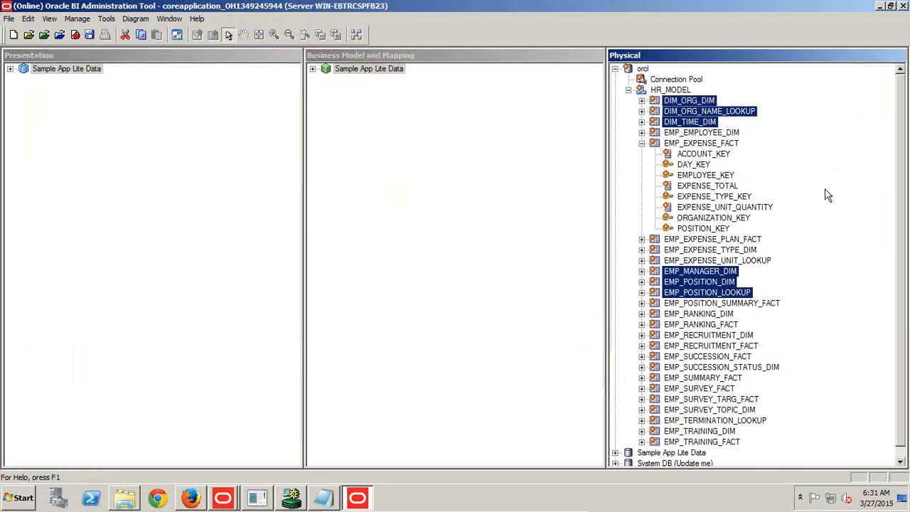
pyautogui.click(642, 144)
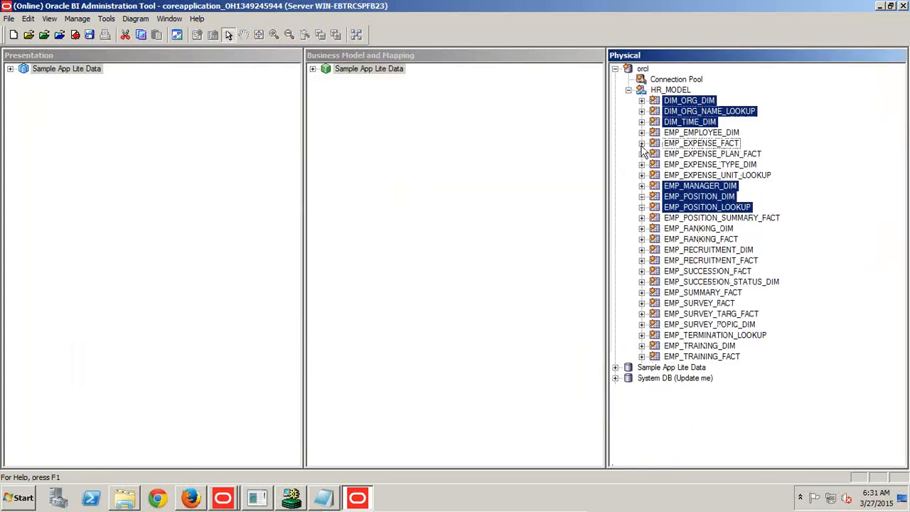
# Create a new business model named HR_Model in the business model and mapping layer.
pyautogui.rightClick(380, 135)
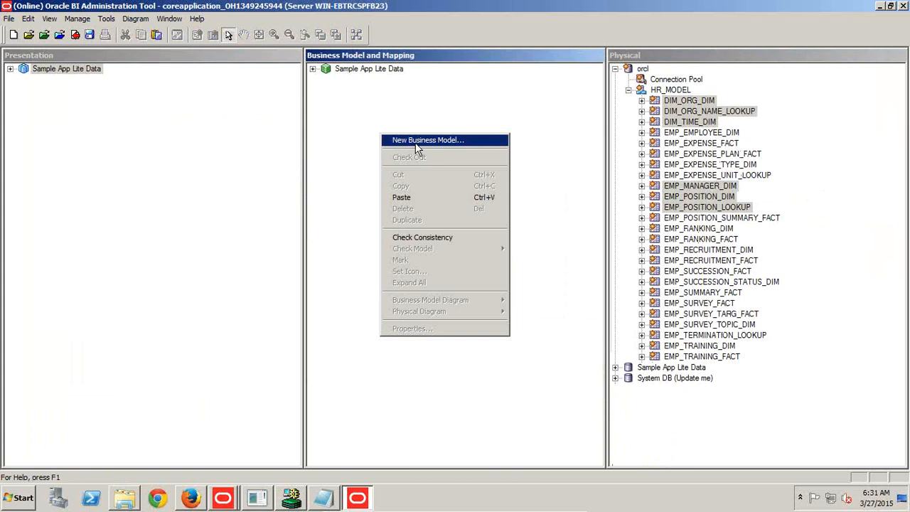
pyautogui.click(418, 141)
pyautogui.write('HR_Model')
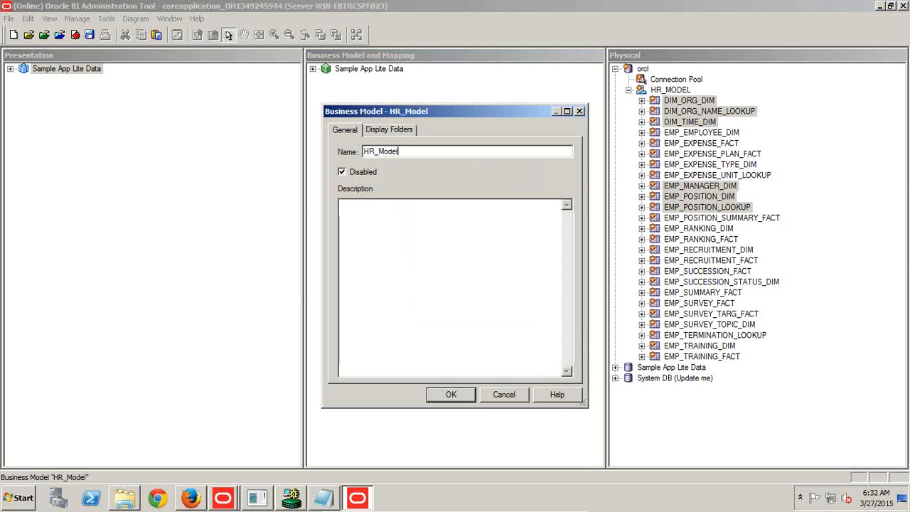
pyautogui.press('Return')
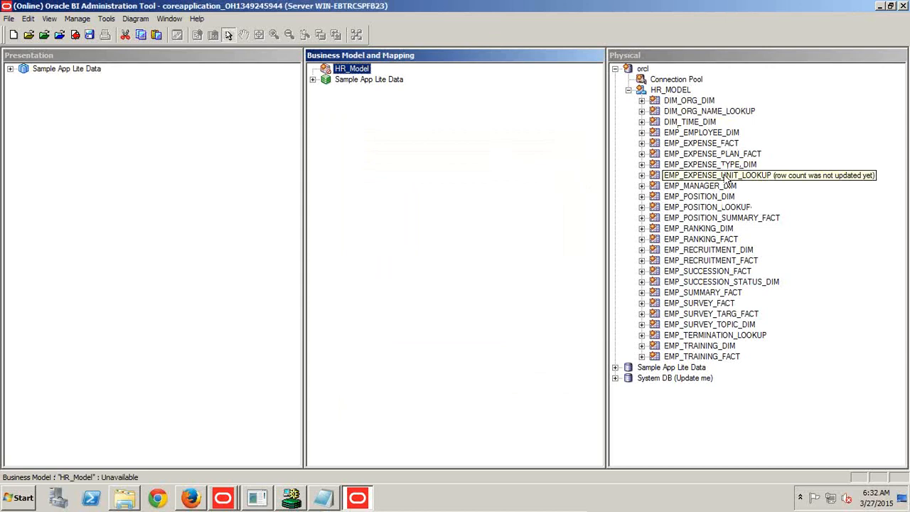
# Review the physical diagram of only EMP_EXPENSE_FACT and EMP_MANAGER_DIM to examine their join, and close it.
pyautogui.click(724, 145)
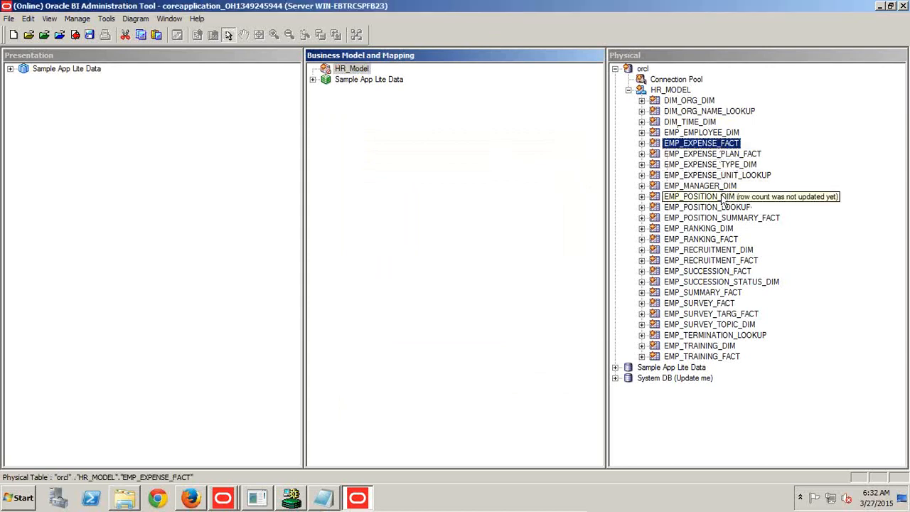
pyautogui.keyDown('ctrl'); pyautogui.click(728, 186); pyautogui.keyUp('ctrl')
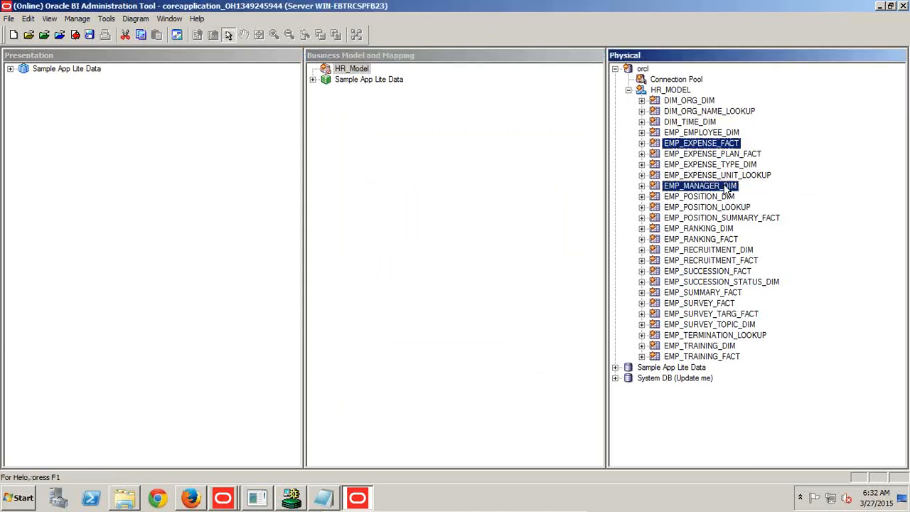
pyautogui.rightClick(728, 186)
pyautogui.moveTo(757, 345)
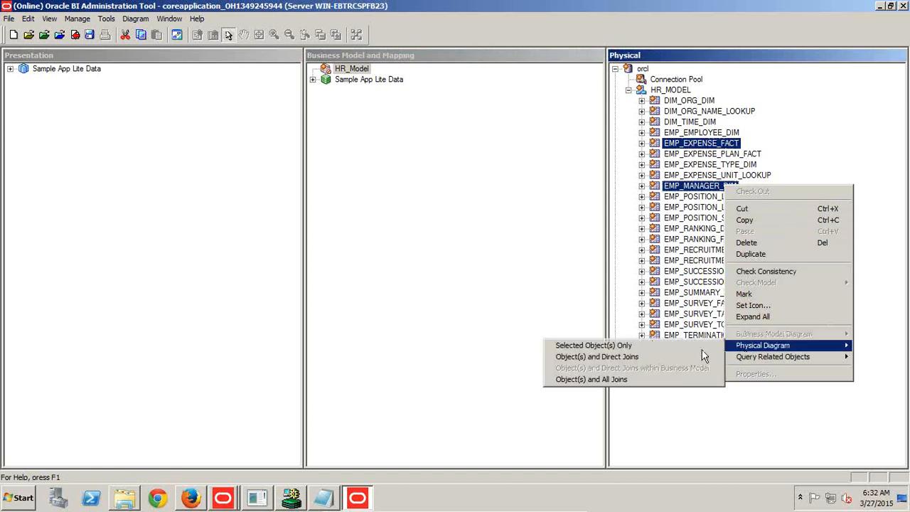
pyautogui.click(664, 348)
pyautogui.click(490, 278)
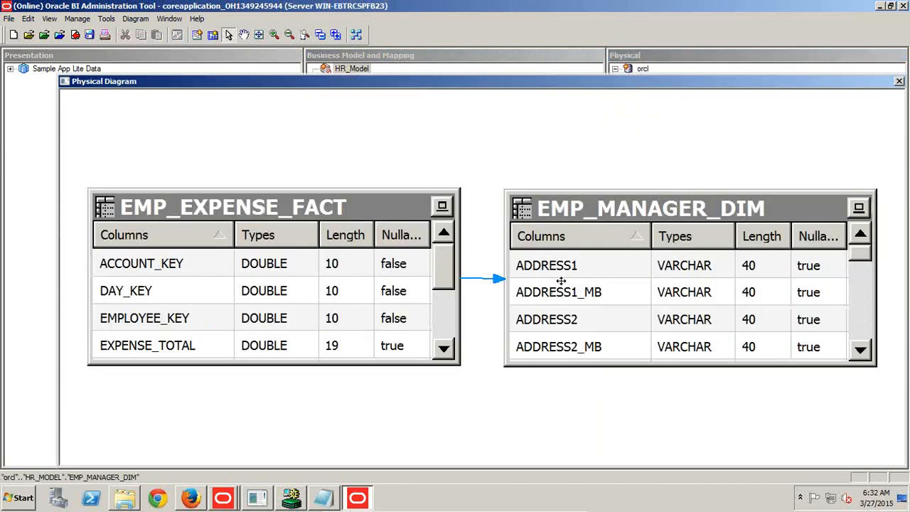
pyautogui.click(289, 34)
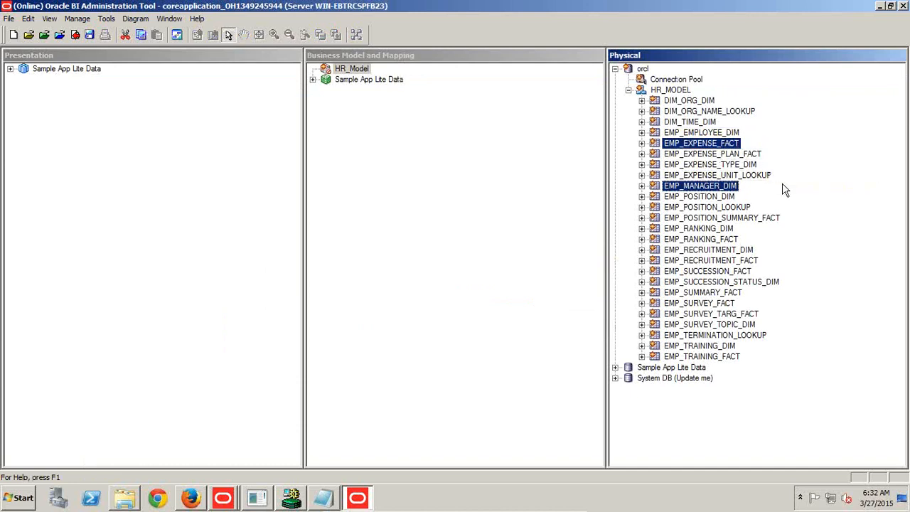
pyautogui.click(717, 187)
pyautogui.rightClick(717, 192)
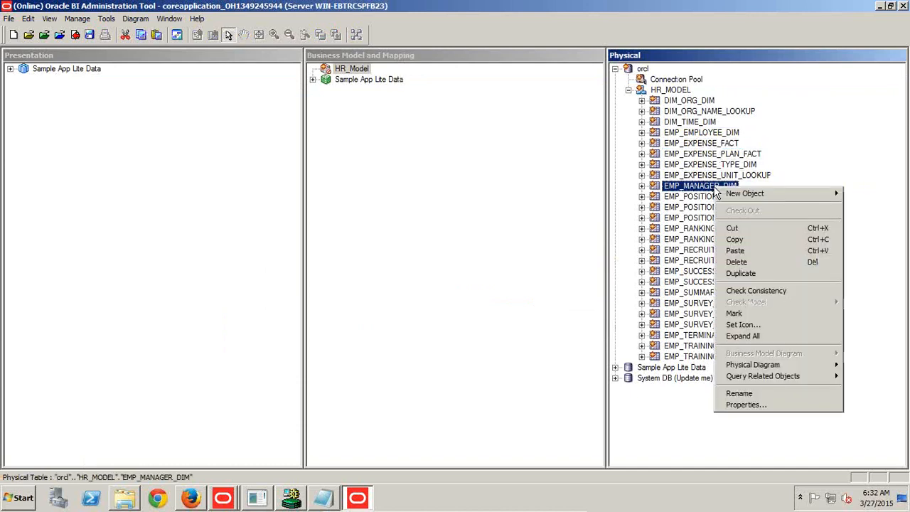
pyautogui.moveTo(735, 193)
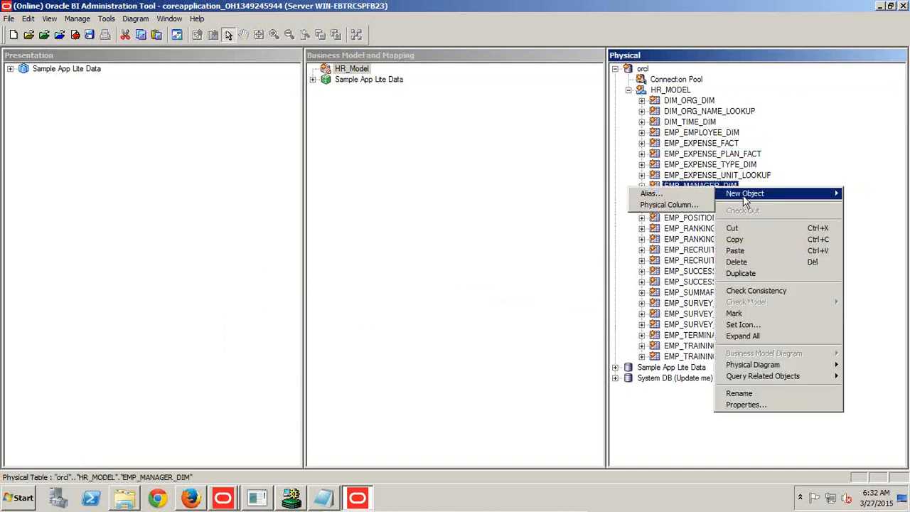
pyautogui.click(694, 195)
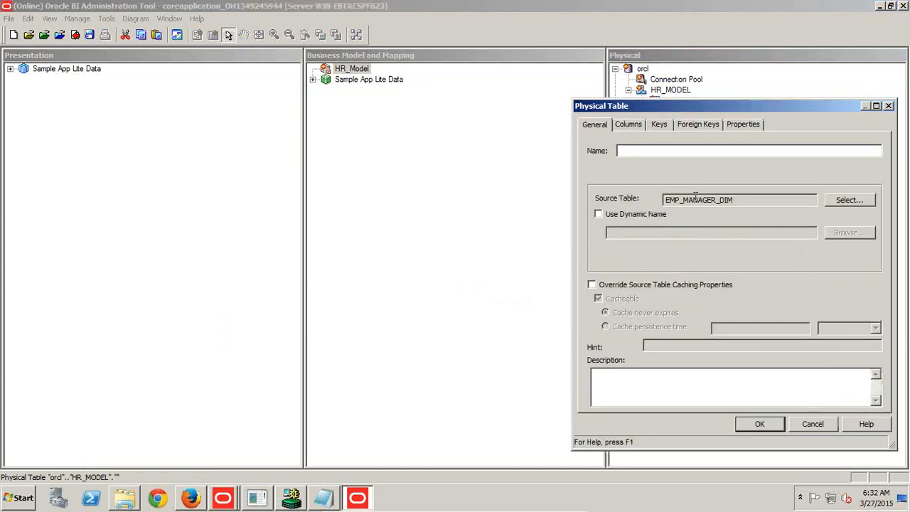
pyautogui.write('Employ')
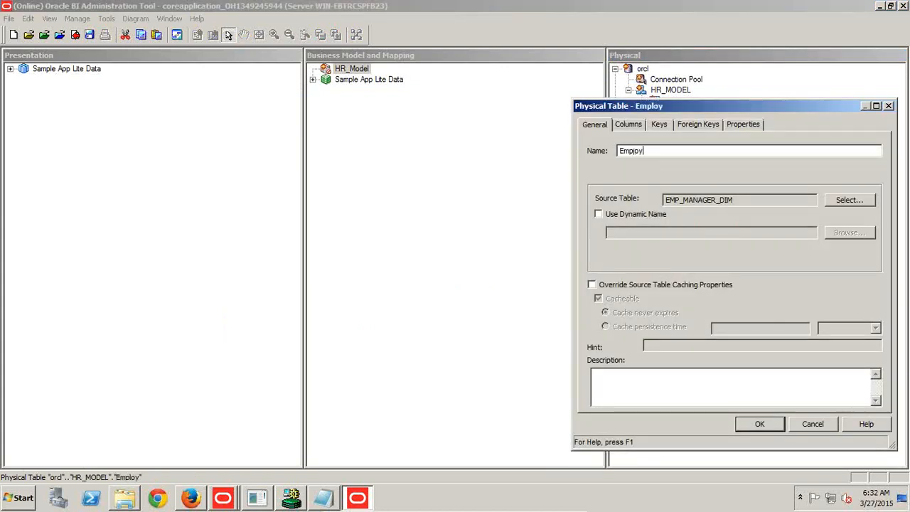
pyautogui.write('ee_Manager')
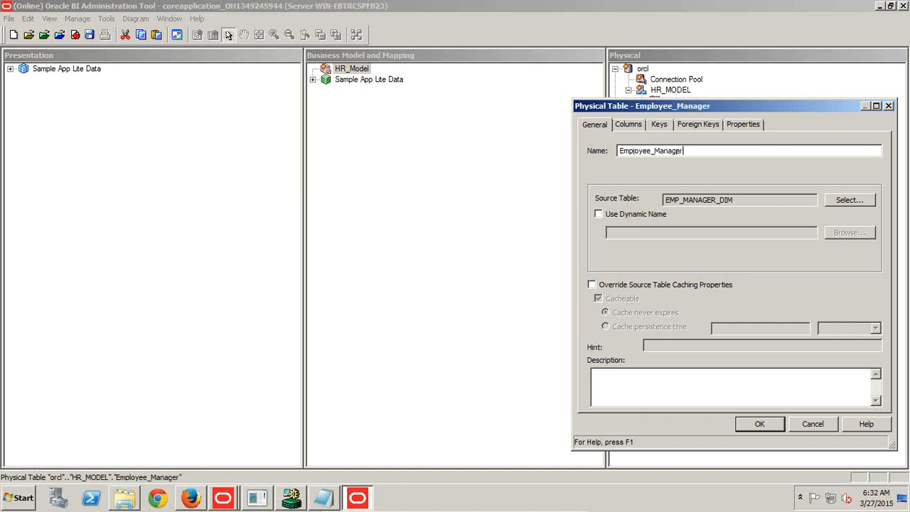
pyautogui.moveTo(698, 110); pyautogui.dragTo(509, 91)
pyautogui.press('Return')
# Start a new alias of the EMP_MANAGER_DIM physical table and name it Employee_Manager.
pyautogui.rightClick(713, 186)
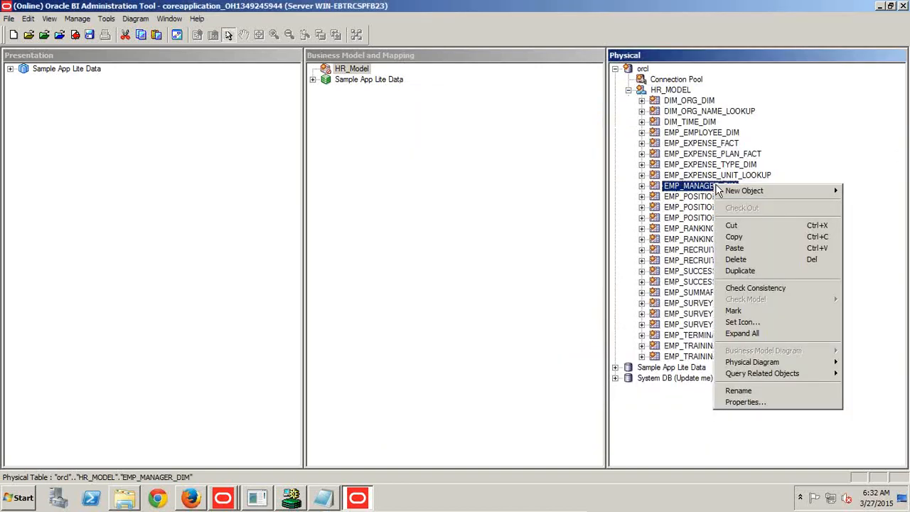
pyautogui.moveTo(730, 190)
pyautogui.click(688, 192)
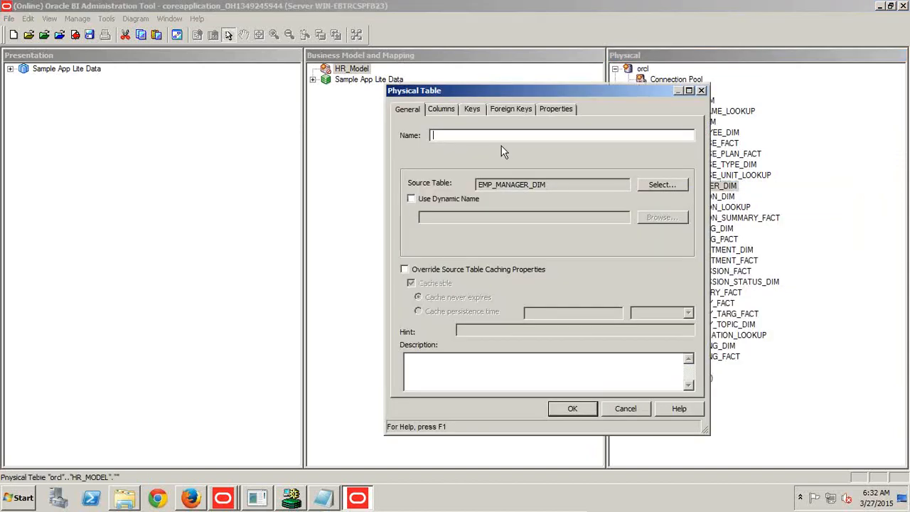
pyautogui.write('Employee_Manager')
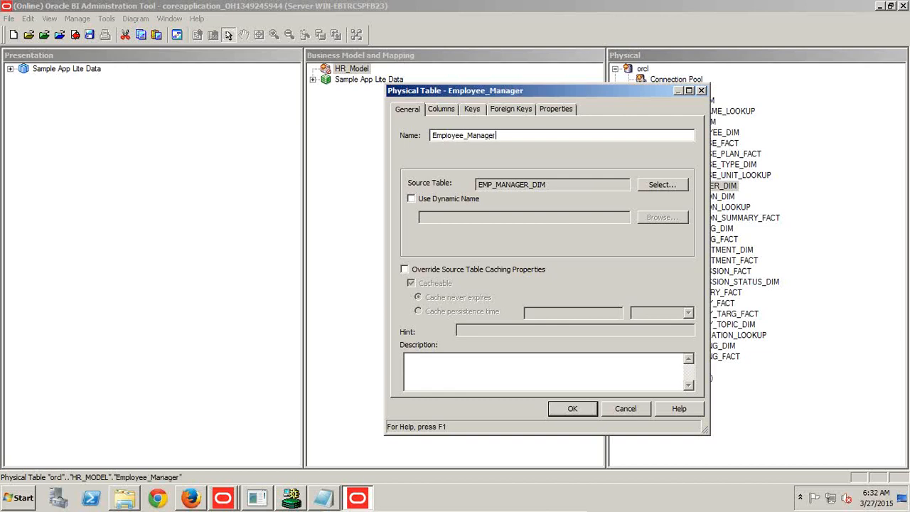
# Add a key named Manager_Key1 on the MANAGER_KEY1 column, save the Employee_Manager alias and collapse it in the physical layer.
pyautogui.click(471, 108)
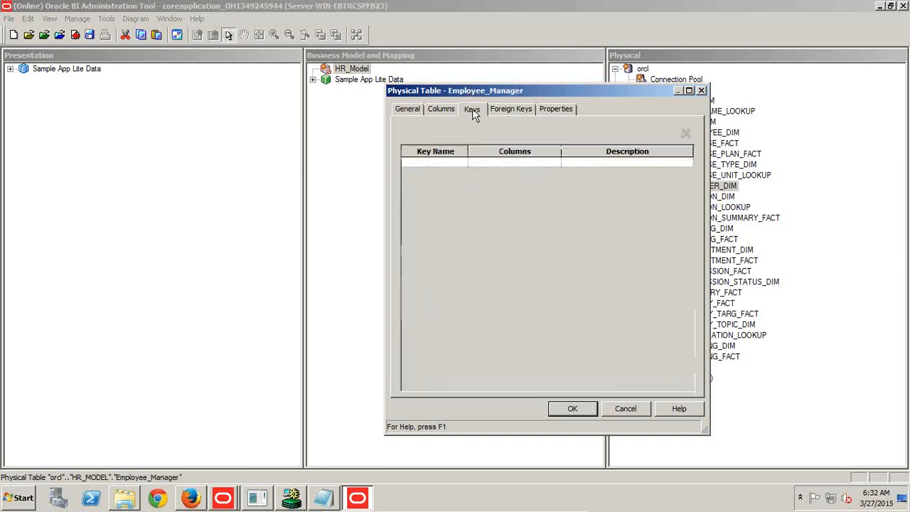
pyautogui.moveTo(477, 92); pyautogui.dragTo(217, 121)
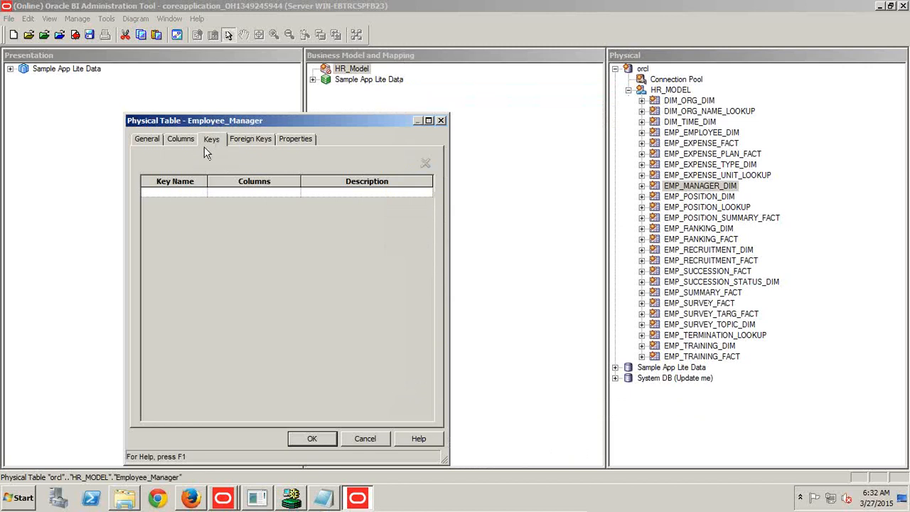
pyautogui.click(184, 192)
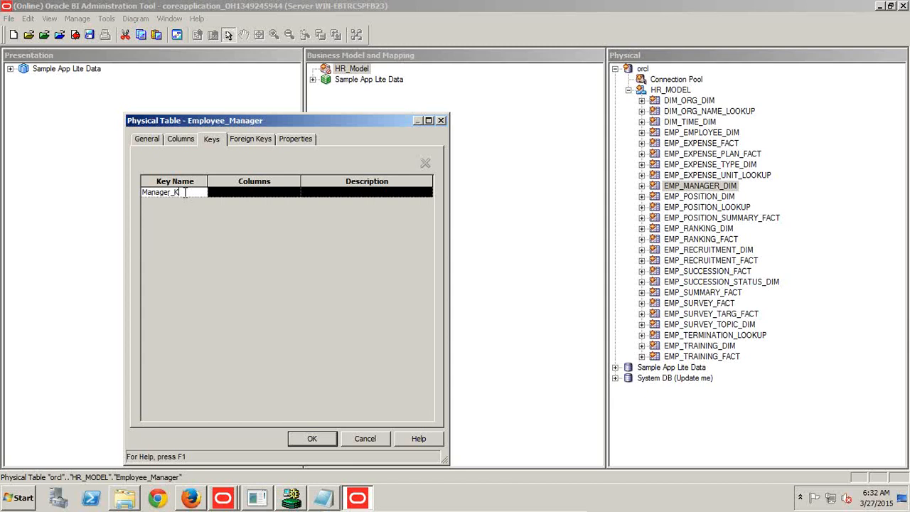
pyautogui.click(245, 192)
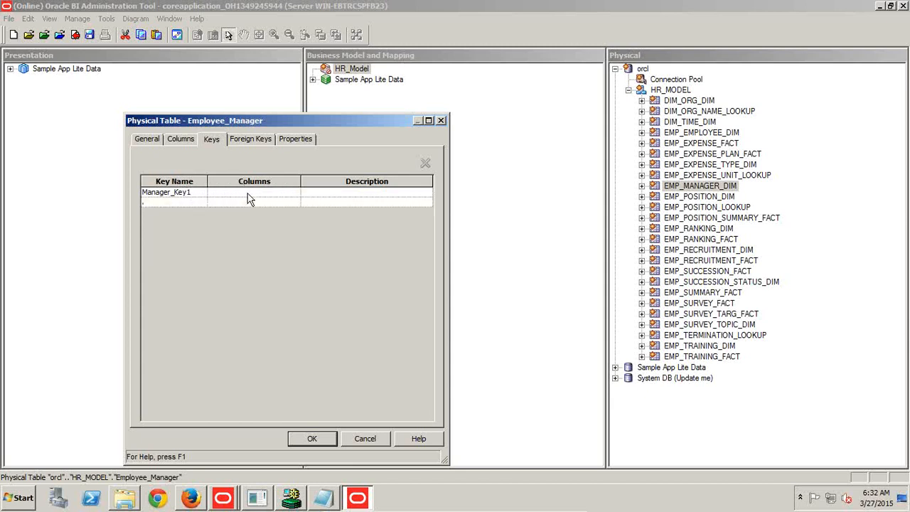
pyautogui.click(269, 193)
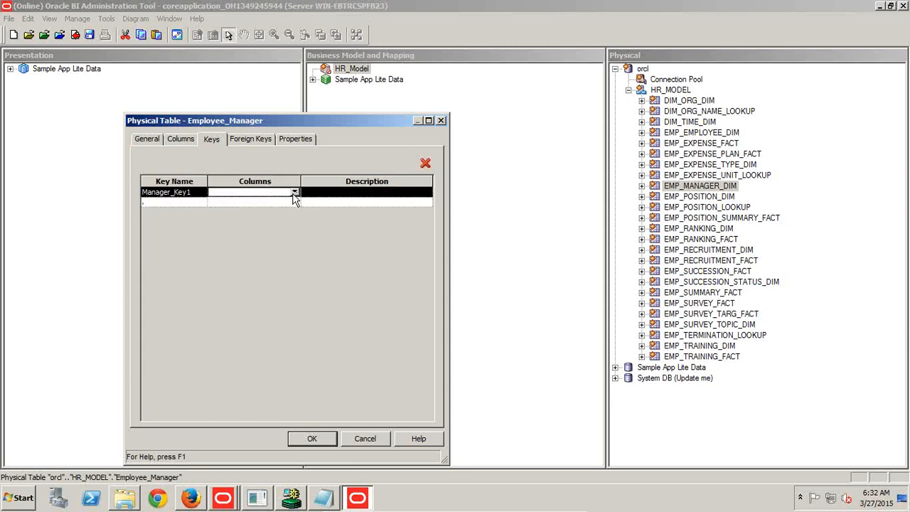
pyautogui.click(294, 193)
pyautogui.click(295, 254)
pyautogui.click(294, 253)
pyautogui.click(294, 253)
pyautogui.click(294, 254)
pyautogui.click(294, 254)
pyautogui.click(295, 253)
pyautogui.click(294, 253)
pyautogui.click(295, 254)
pyautogui.click(294, 253)
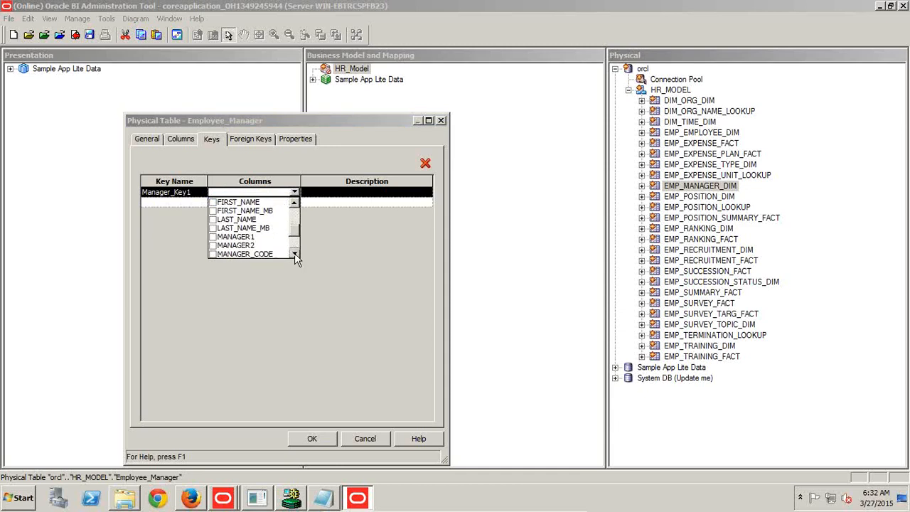
pyautogui.click(294, 253)
pyautogui.click(294, 254)
pyautogui.click(294, 254)
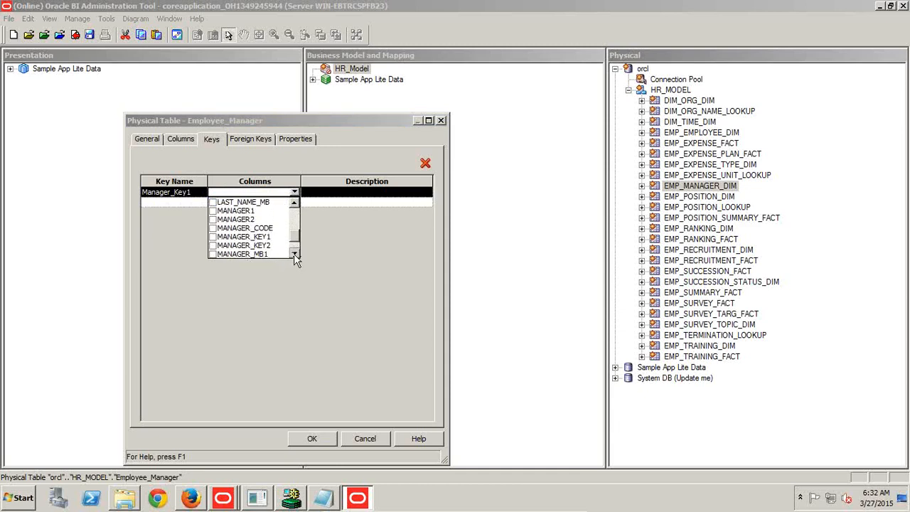
pyautogui.click(223, 238)
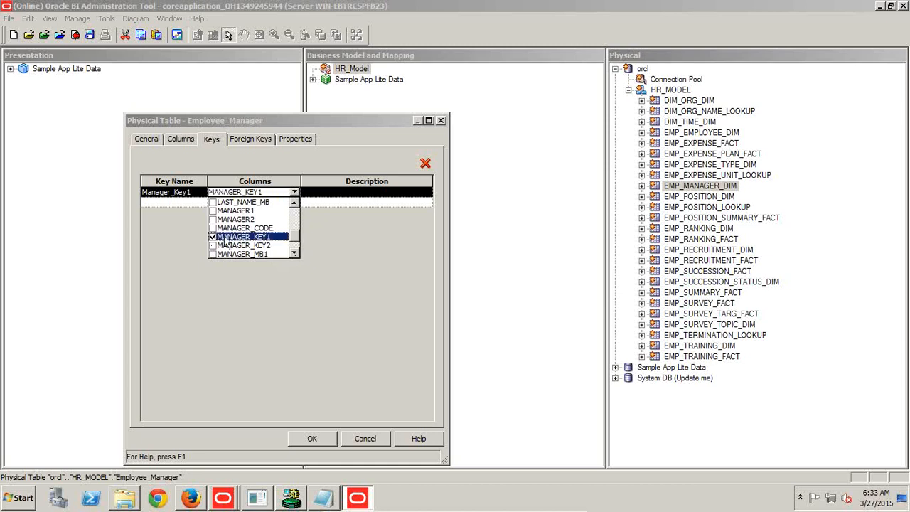
pyautogui.click(317, 439)
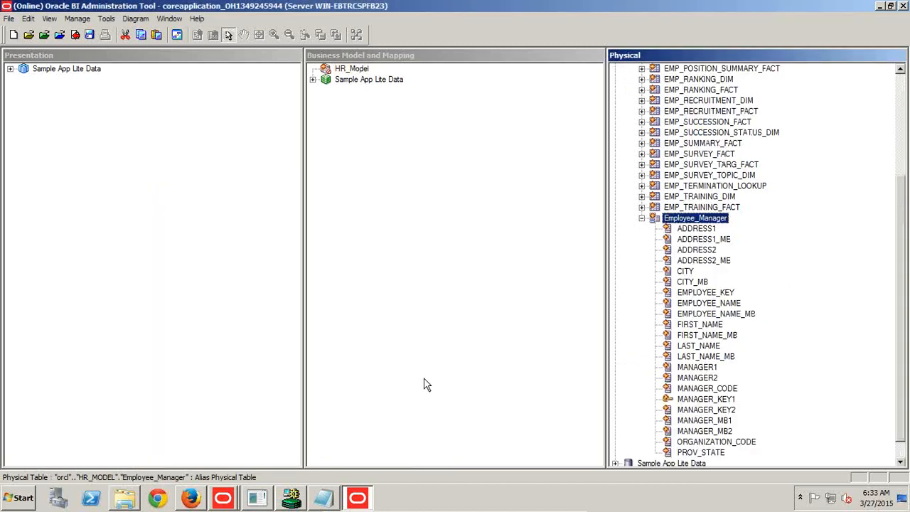
pyautogui.click(643, 217)
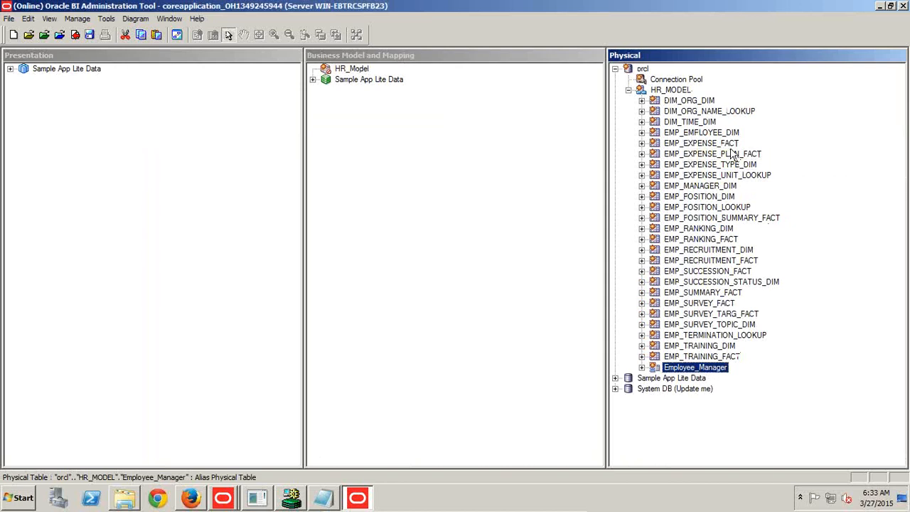
# Start a second alias of EMP_MANAGER_DIM and name it Employee_One_Over_Manager.
pyautogui.rightClick(719, 186)
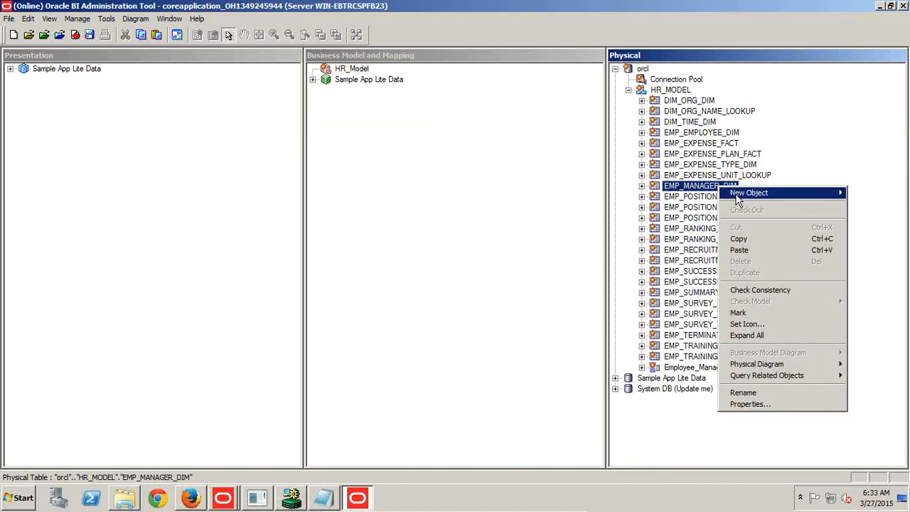
pyautogui.moveTo(732, 194)
pyautogui.click(679, 192)
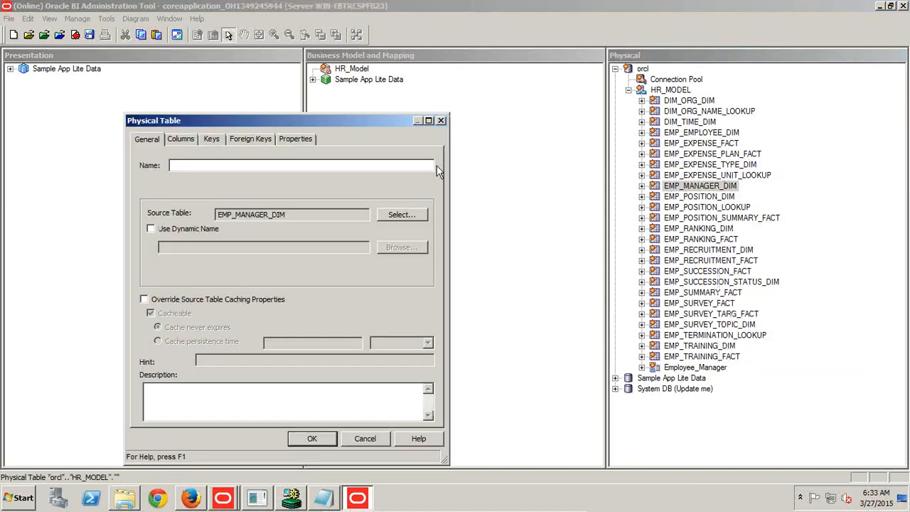
pyautogui.write('Eon')
pyautogui.press('BackSpace')
pyautogui.write('mploy')
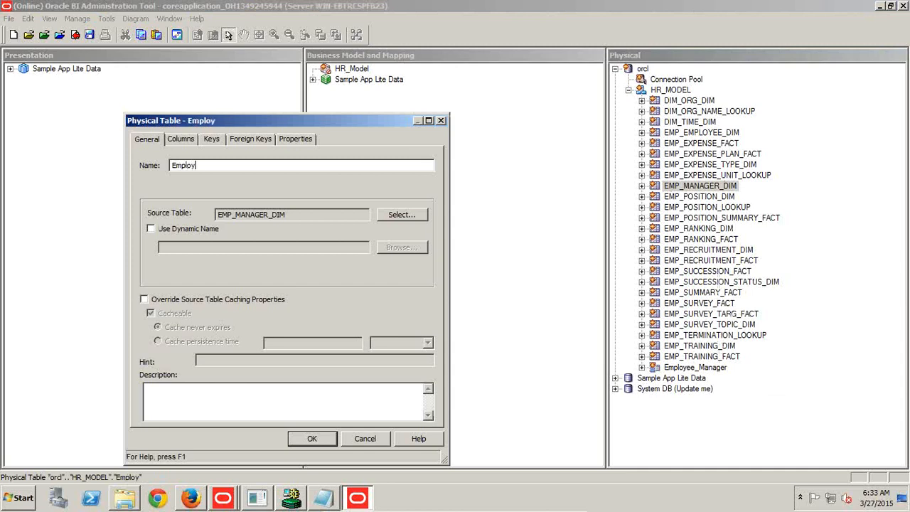
pyautogui.write('ee_One_Over_Manager')
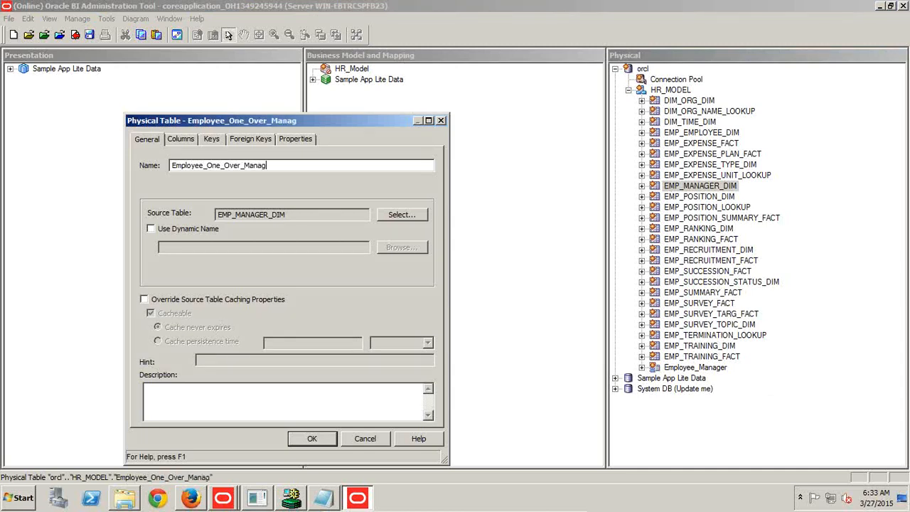
# Add a key named Manager_Key2 on the MANAGER_KEY2 column, save the Employee_One_Over_Manager alias and collapse it in the physical layer.
pyautogui.click(211, 138)
pyautogui.click(194, 190)
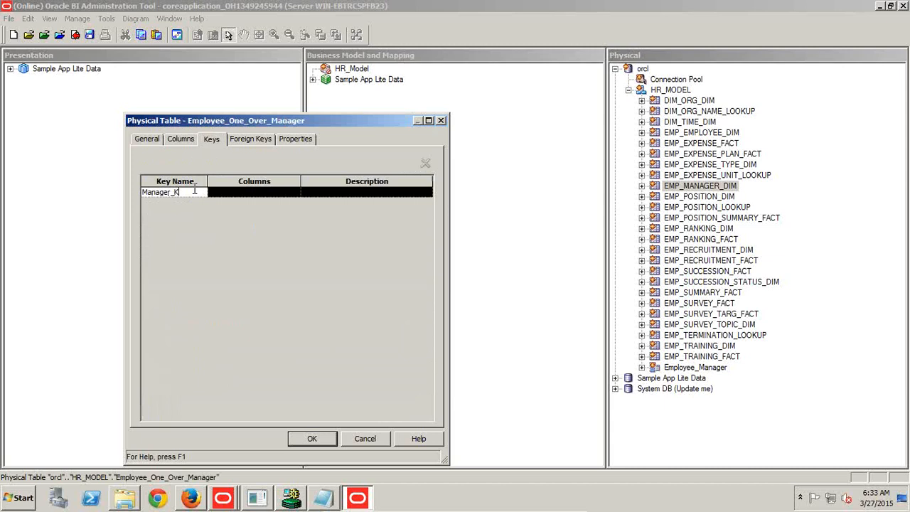
pyautogui.click(234, 195)
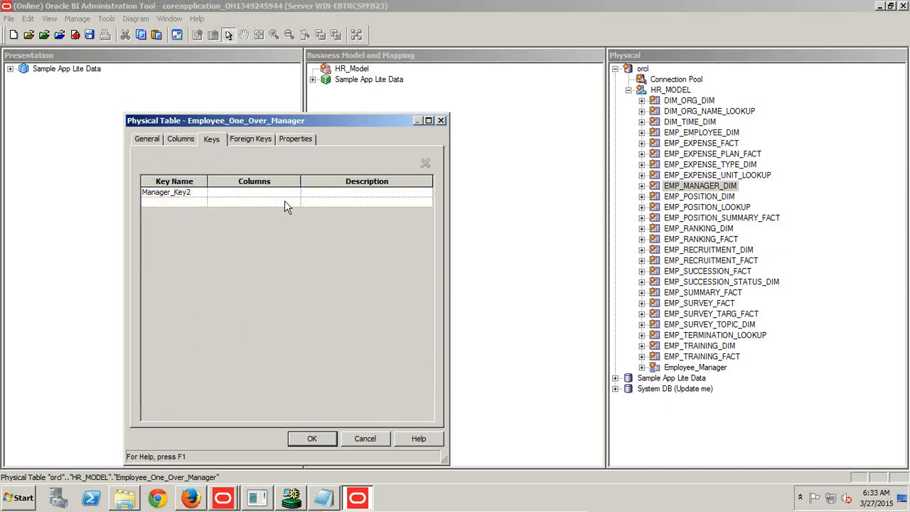
pyautogui.click(289, 195)
pyautogui.click(294, 193)
pyautogui.scroll(-4, 297, 252)
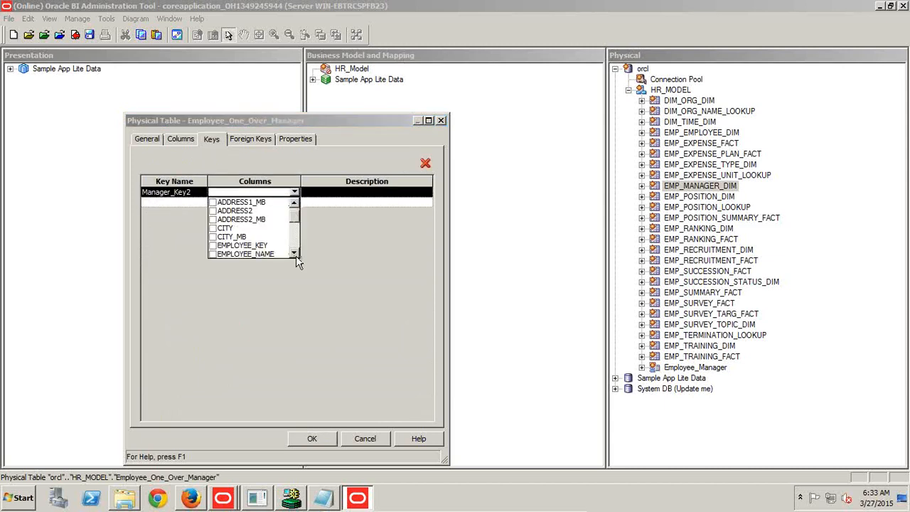
pyautogui.scroll(-3, 296, 255)
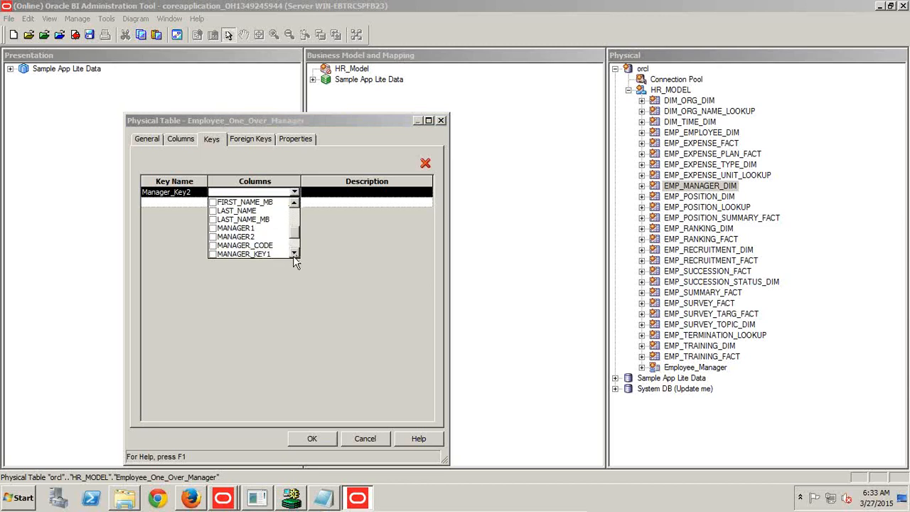
pyautogui.click(212, 246)
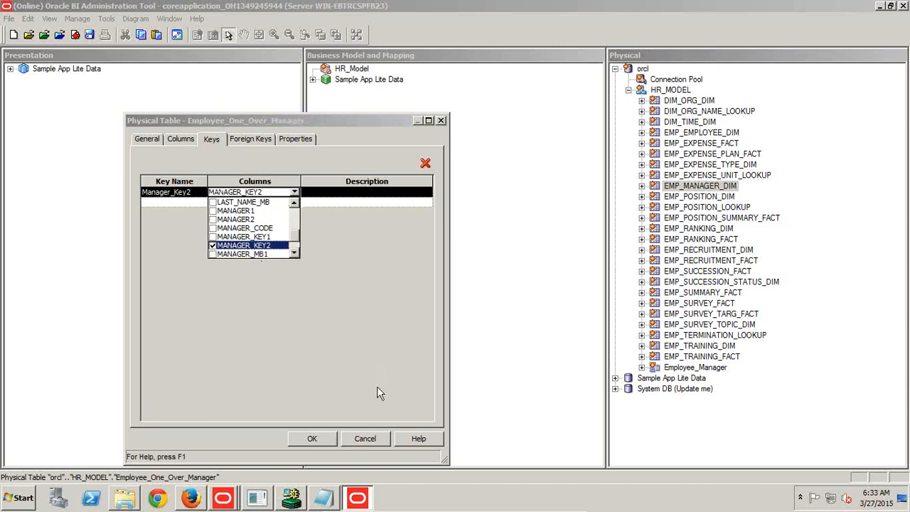
pyautogui.click(319, 443)
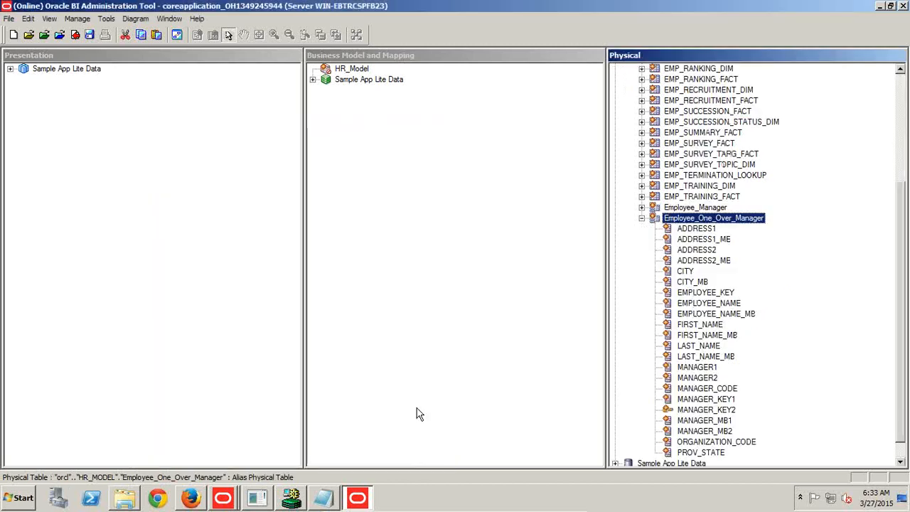
pyautogui.click(642, 219)
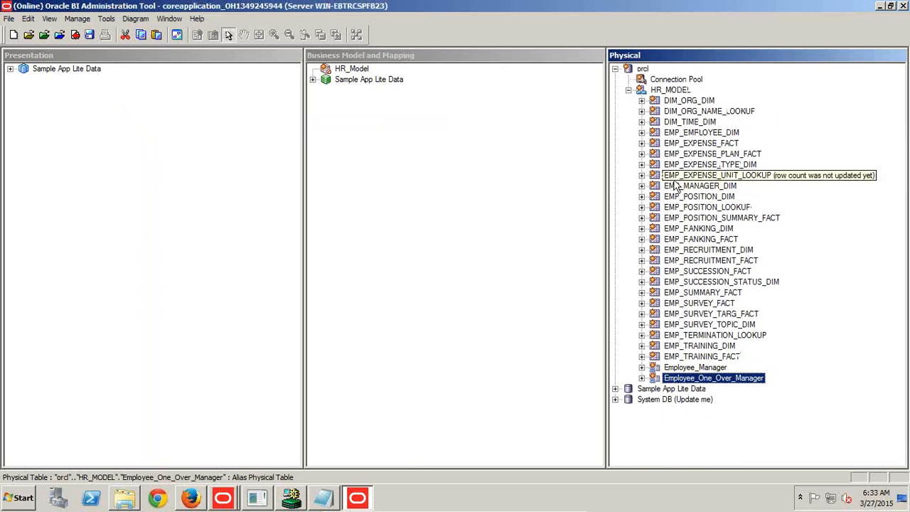
# Open a physical diagram of only EMP_EXPENSE_FACT, EMP_MANAGER_DIM, Employee_Manager and Employee_One_Over_Manager.
pyautogui.click(722, 145)
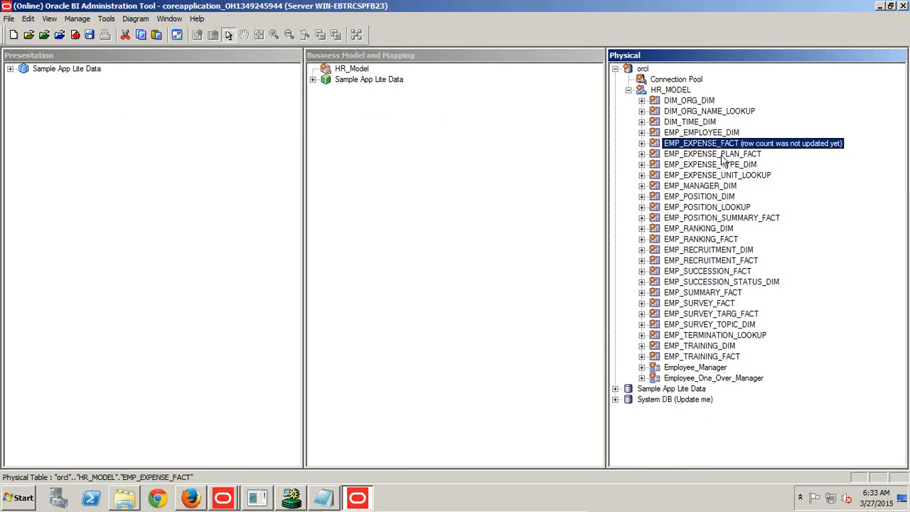
pyautogui.keyDown('ctrl'); pyautogui.click(710, 186); pyautogui.keyUp('ctrl')
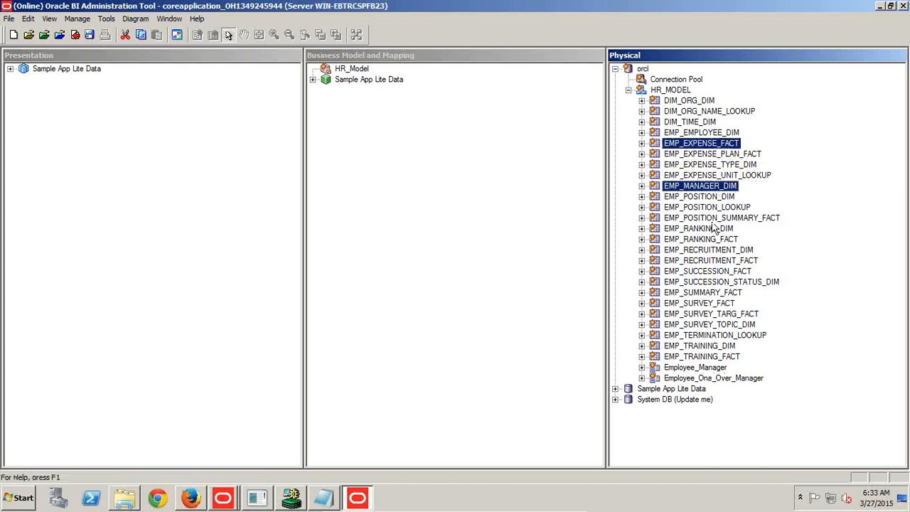
pyautogui.keyDown('ctrl'); pyautogui.click(702, 367); pyautogui.keyUp('ctrl')
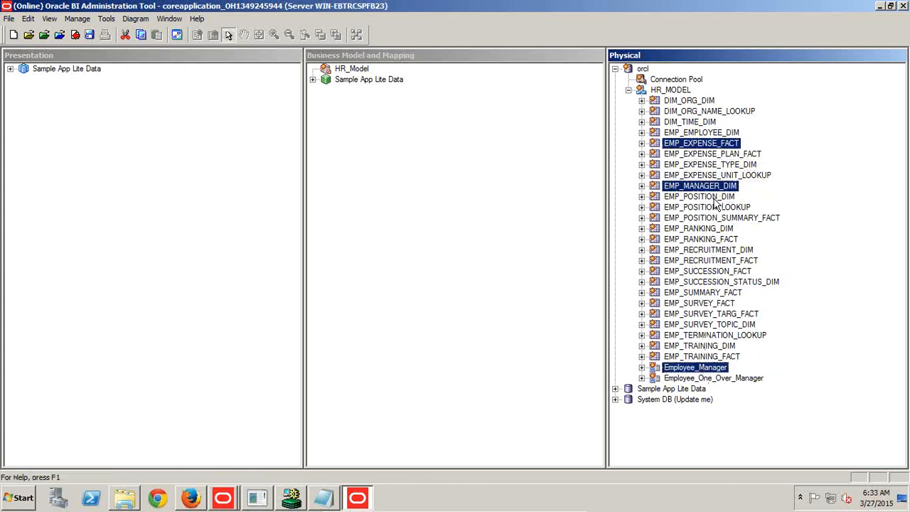
pyautogui.keyDown('ctrl'); pyautogui.click(718, 378); pyautogui.keyUp('ctrl')
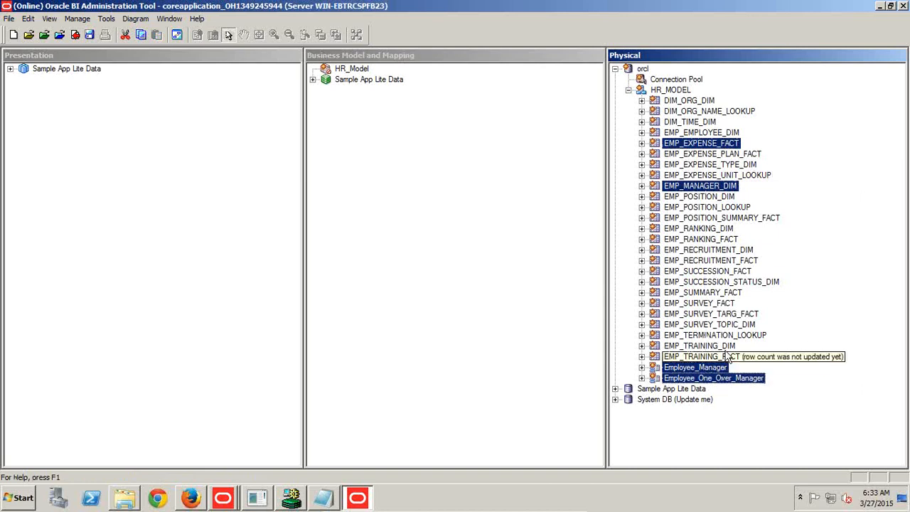
pyautogui.rightClick(705, 145)
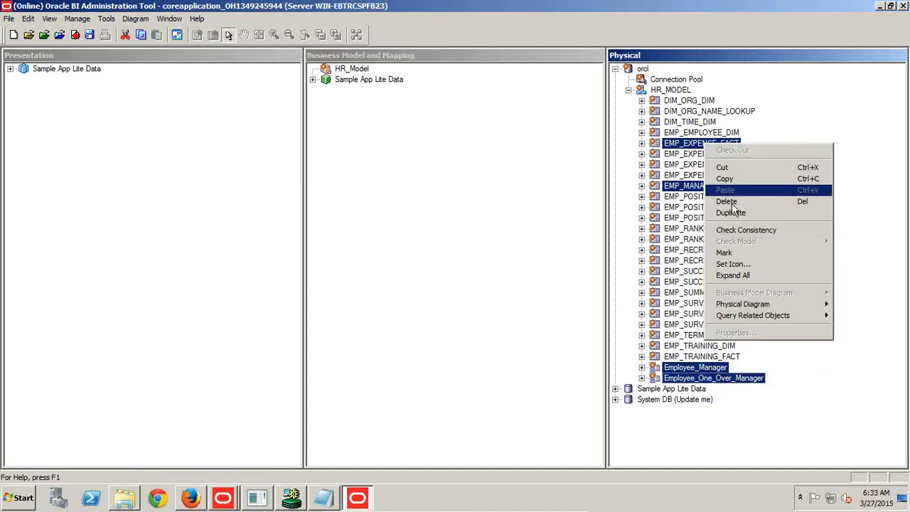
pyautogui.moveTo(728, 306)
pyautogui.click(664, 306)
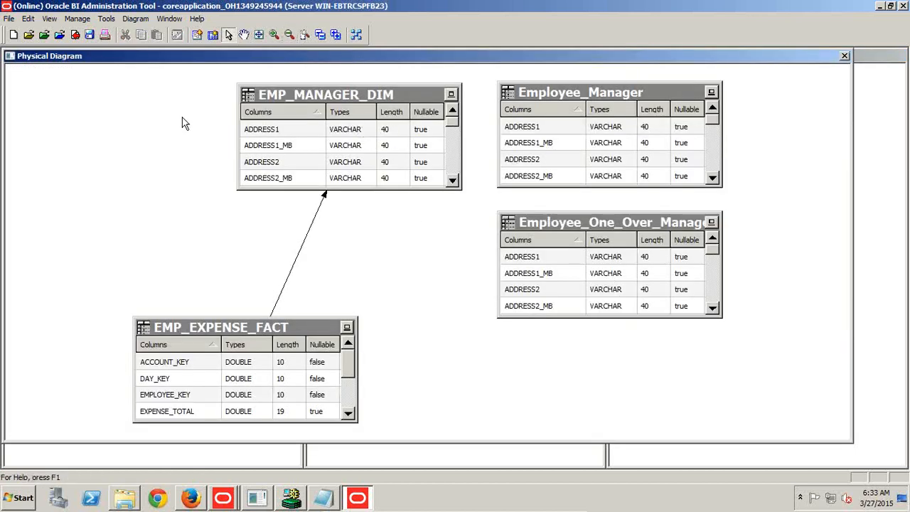
# Arrange the diagram with EMP_EXPENSE_FACT on one side and the three manager tables stacked in a column facing it.
pyautogui.click(288, 36)
pyautogui.click(329, 124)
pyautogui.moveTo(329, 125); pyautogui.dragTo(292, 132)
pyautogui.moveTo(291, 317); pyautogui.dragTo(167, 212)
pyautogui.moveTo(320, 128); pyautogui.dragTo(400, 133)
pyautogui.moveTo(492, 164); pyautogui.dragTo(315, 280)
pyautogui.moveTo(520, 234); pyautogui.dragTo(345, 348)
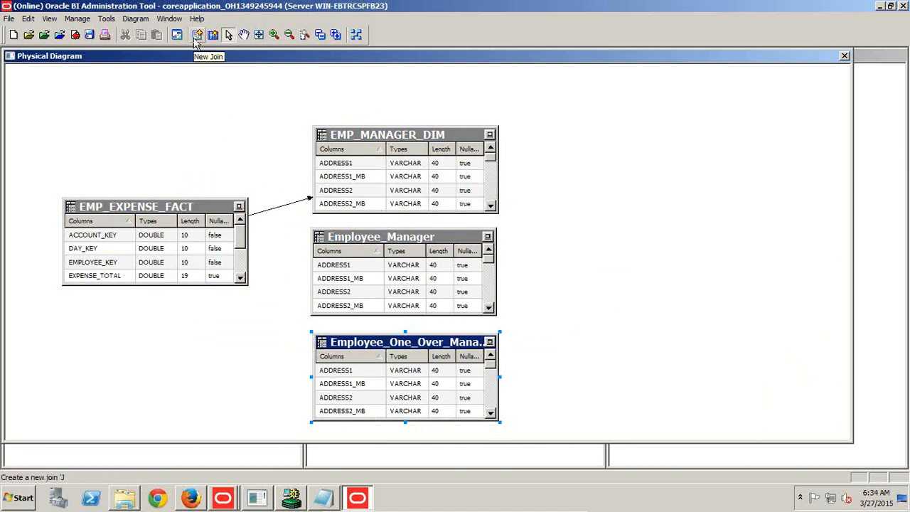
# Join EMP_EXPENSE_FACT to Employee_Manager with a foreign key matching MANAGER_KEY1 to EMPLOYEE_KEY.
pyautogui.click(196, 35)
pyautogui.click(236, 223)
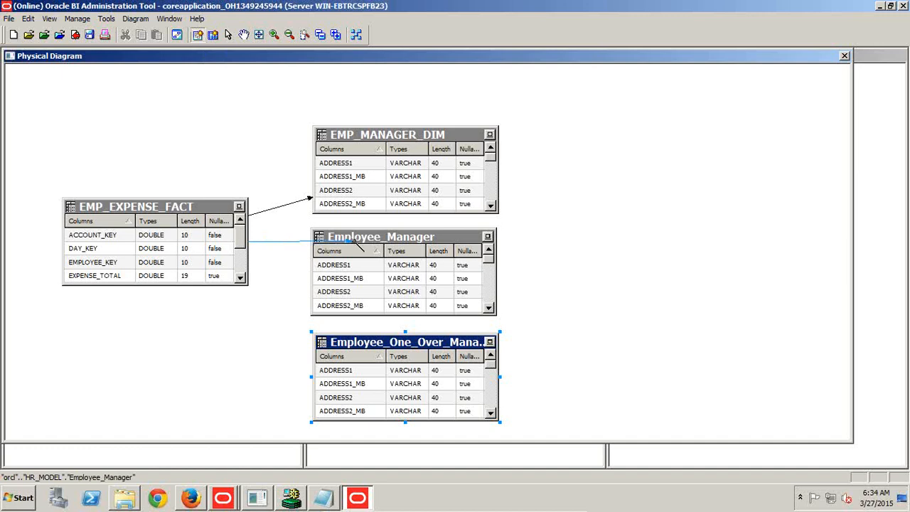
pyautogui.click(357, 237)
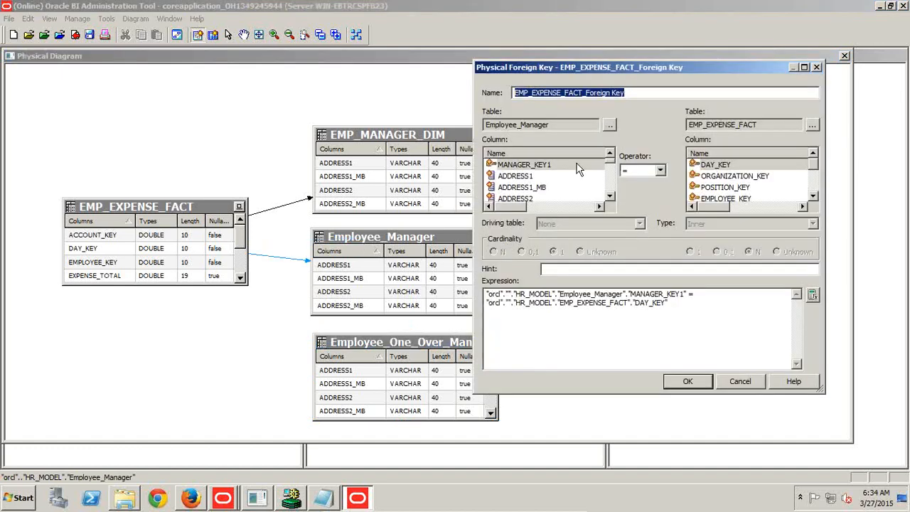
pyautogui.click(534, 165)
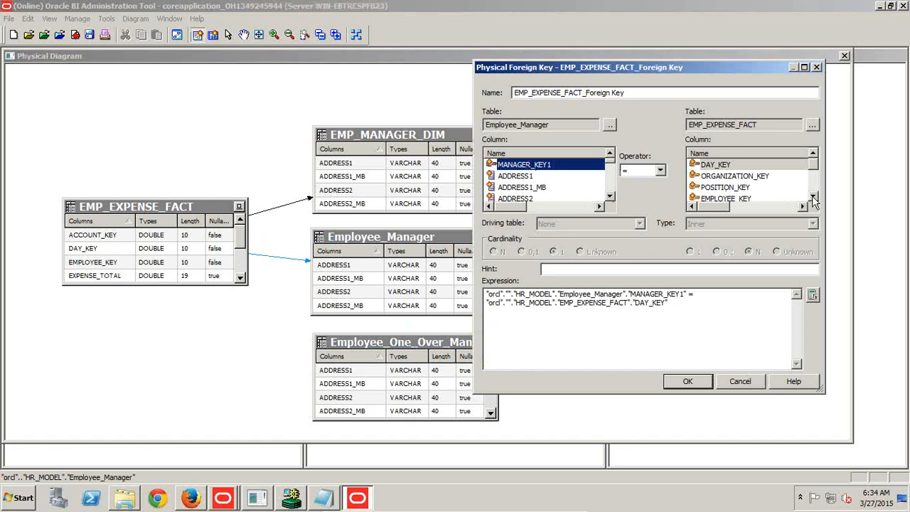
pyautogui.click(739, 198)
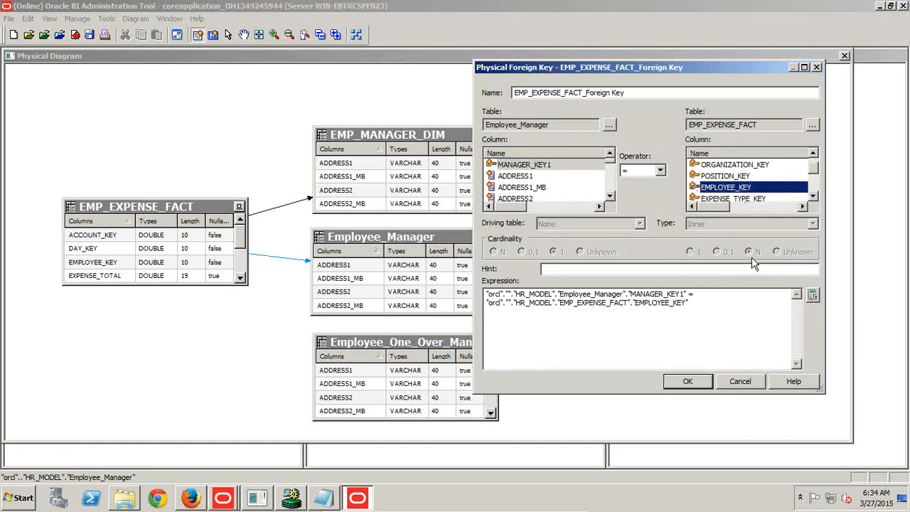
pyautogui.click(687, 381)
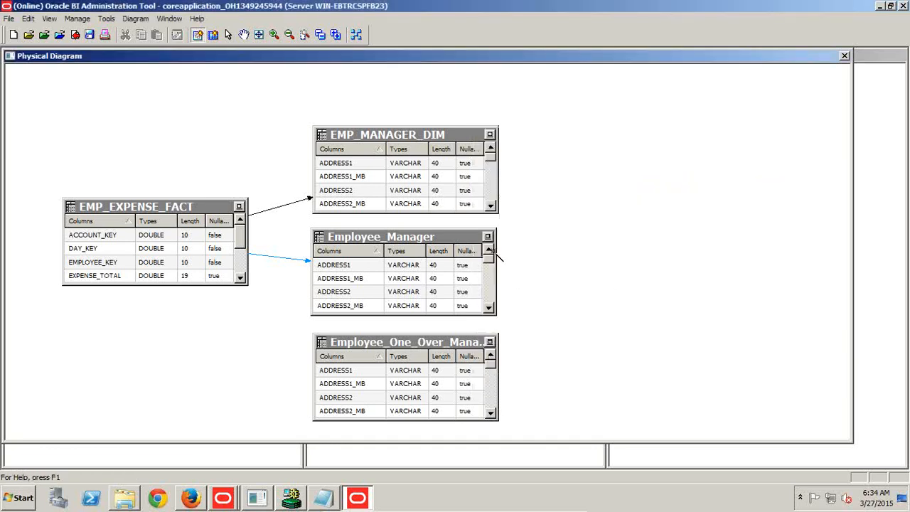
# Join EMP_EXPENSE_FACT to Employee_One_Over_Manager with a foreign key matching MANAGER_KEY2 to EMPLOYEE_KEY.
pyautogui.click(197, 35)
pyautogui.click(208, 213)
pyautogui.click(376, 348)
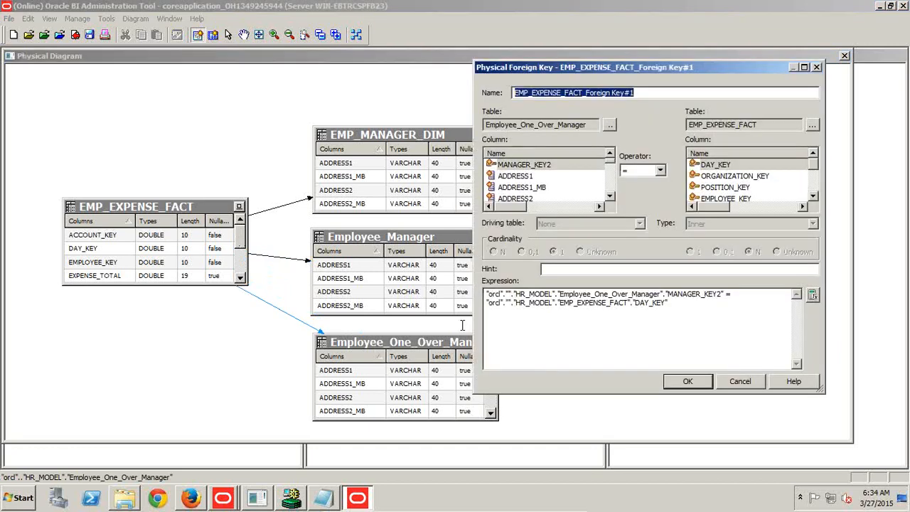
pyautogui.click(812, 196)
pyautogui.click(744, 188)
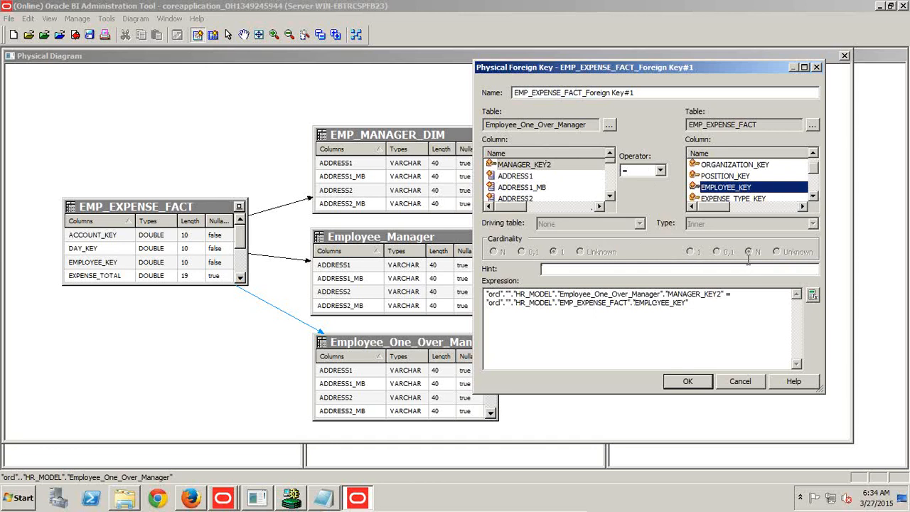
pyautogui.click(688, 382)
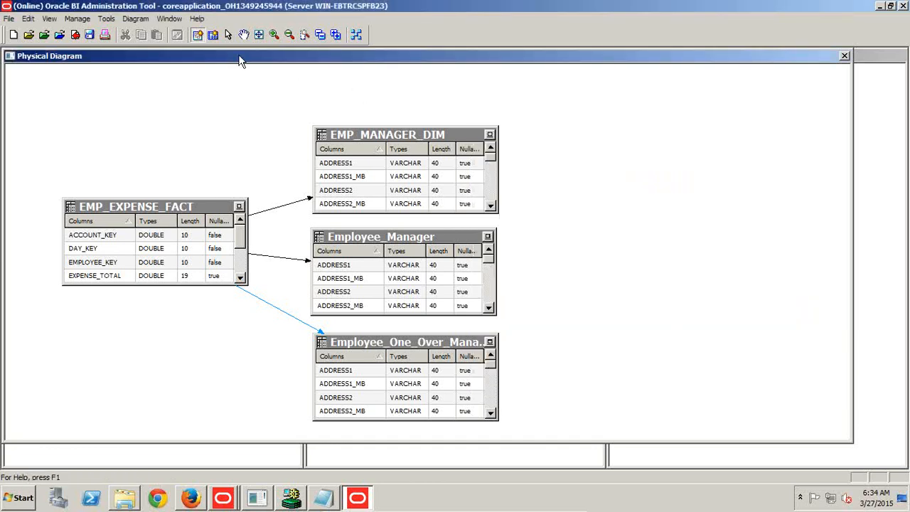
# Check in and save the repository with a global consistency check, and close the physical diagram.
pyautogui.click(90, 34)
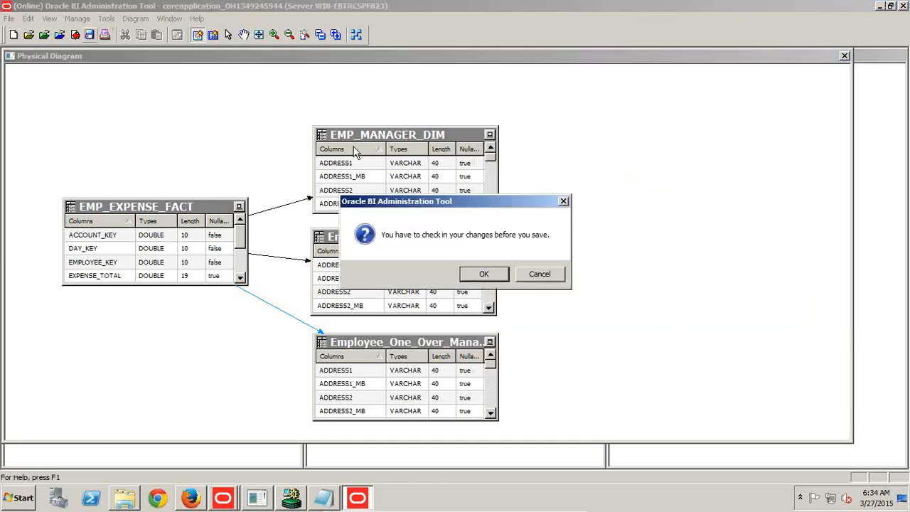
pyautogui.click(502, 276)
pyautogui.click(429, 278)
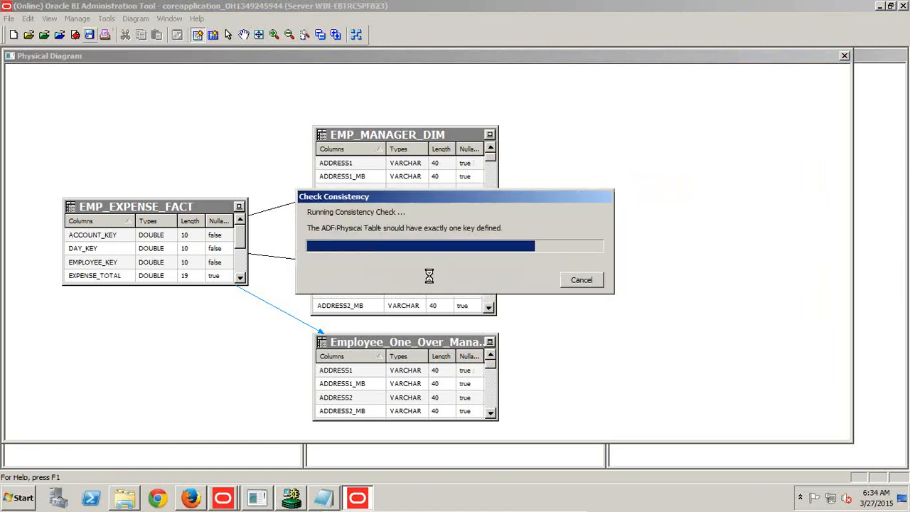
pyautogui.click(720, 437)
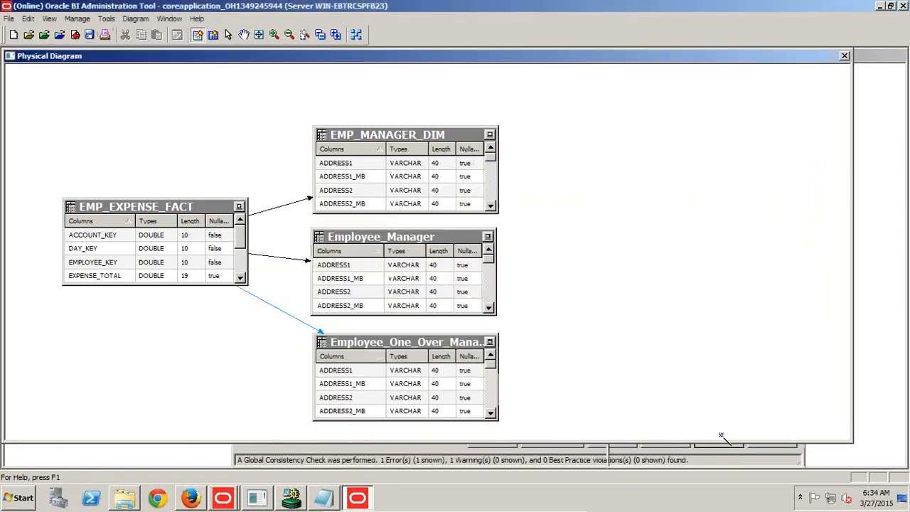
pyautogui.click(844, 56)
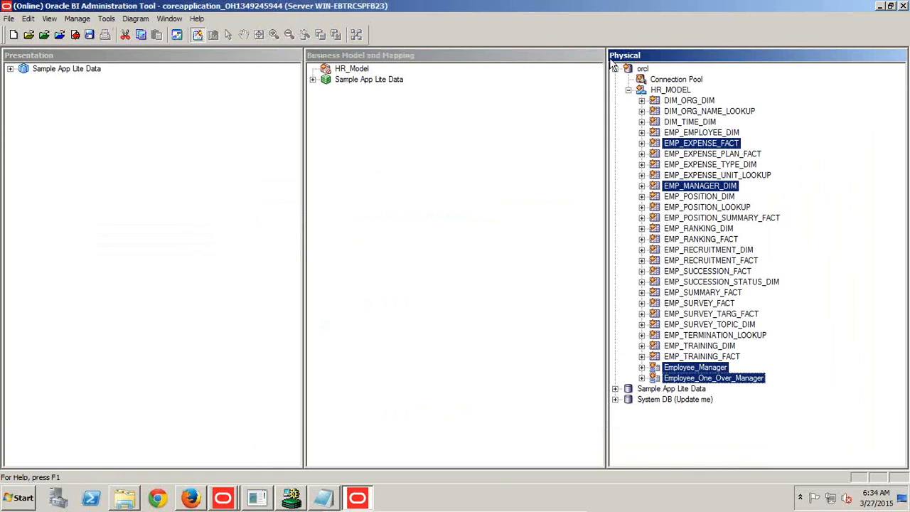
# Review the joins of the four selected tables in their physical diagram, close it and select only EMP_EXPENSE_FACT.
pyautogui.click(183, 38)
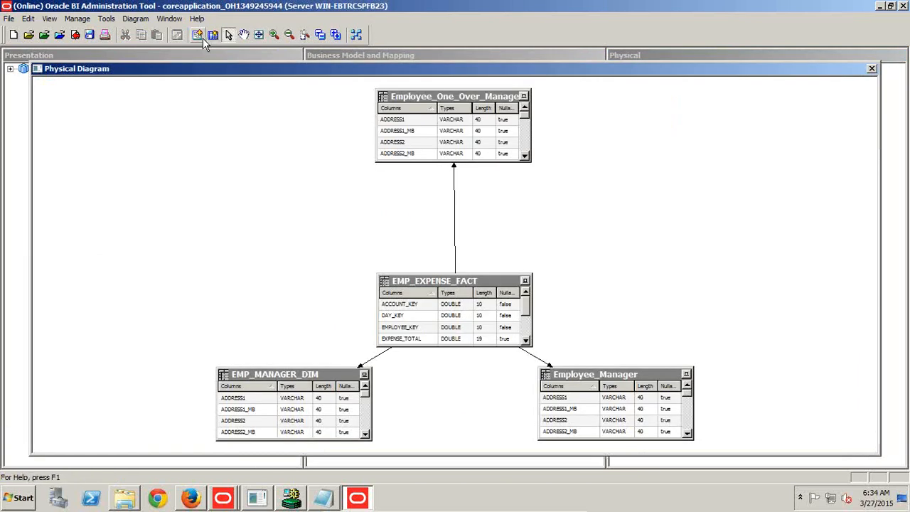
pyautogui.click(871, 68)
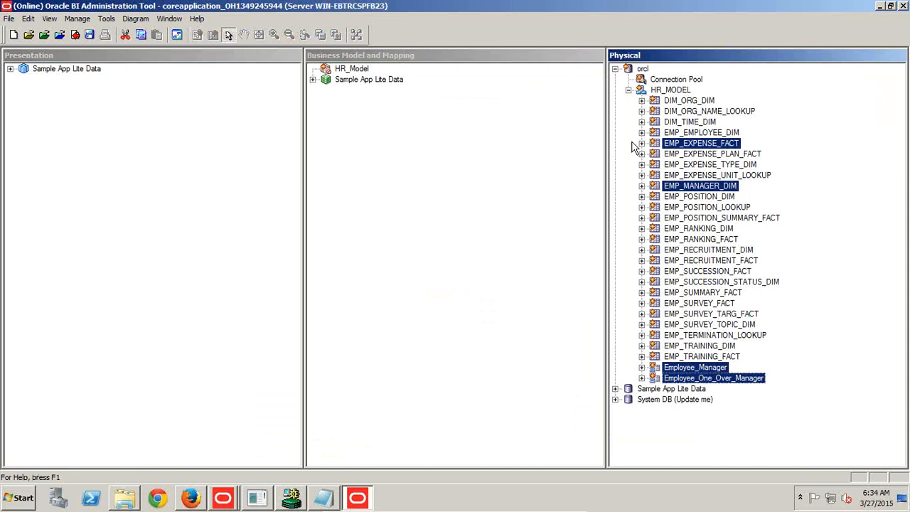
pyautogui.click(746, 133)
pyautogui.click(721, 145)
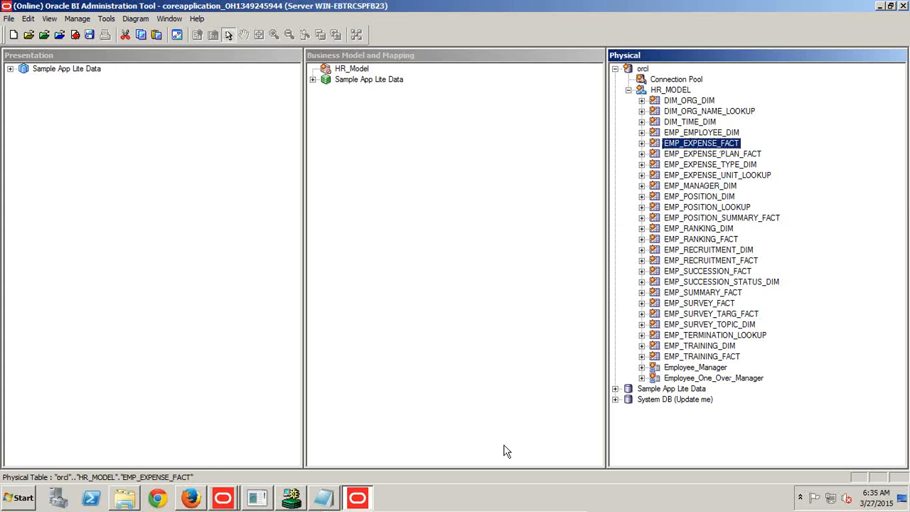
# Switch to Notepad and replace its contents with the lines "Test#1 : Query without alias" and "Test#2 : Using Alias".
pyautogui.click(335, 498)
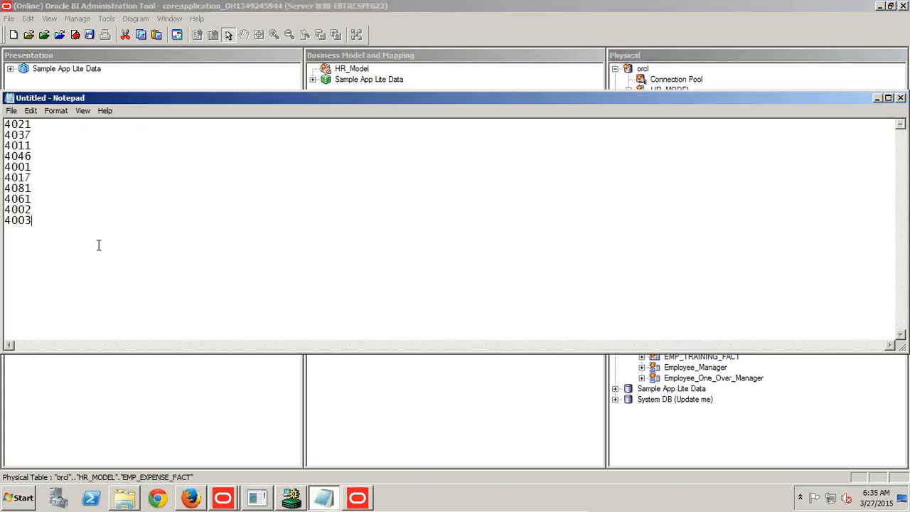
pyautogui.hotkey('ctrl', 'a')
pyautogui.write('T')
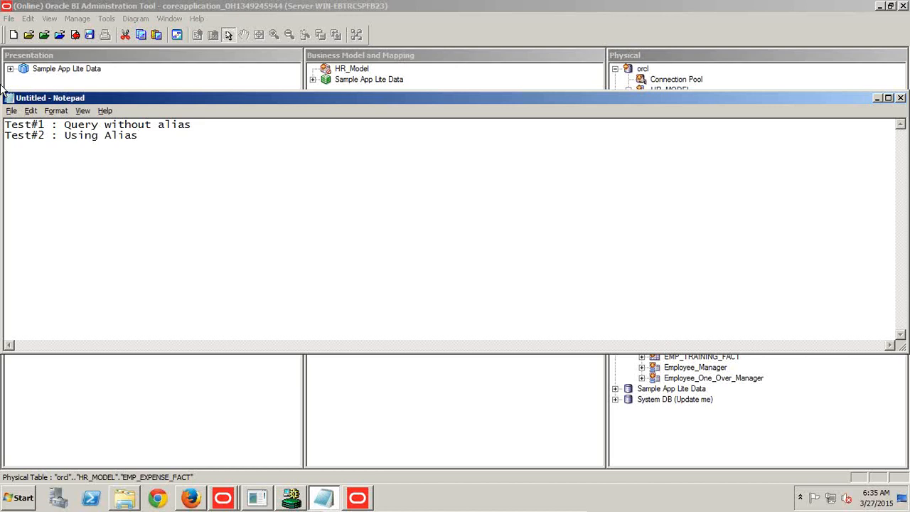
# Back in the Administration Tool, add DIM_ORG_DIM, DIM_ORG_NAME_LOOKUP, DIM_TIME_DIM, EMP_EXPENSE_FACT, EMP_MANAGER_DIM, EMP_POSITION_DIM and EMP_POSITION_LOOKUP to the HR_Model business model.
pyautogui.hotkey('alt', 'Tab')
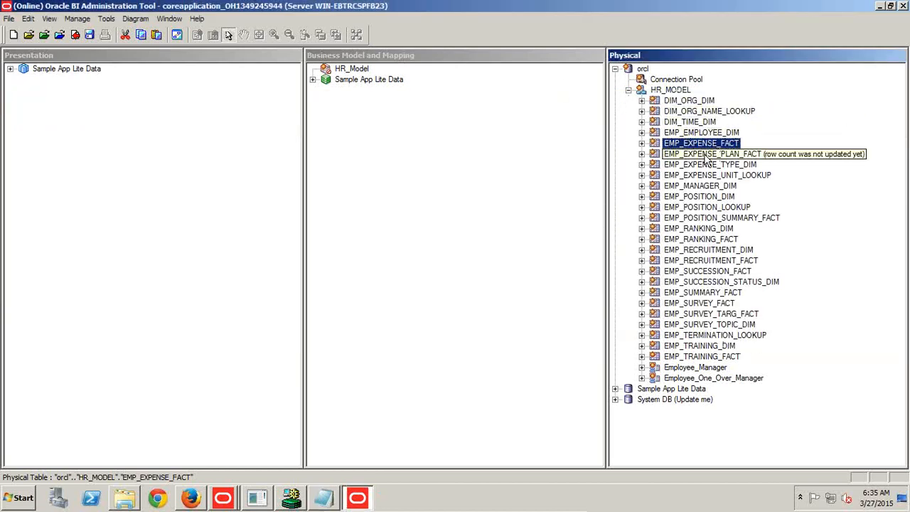
pyautogui.keyDown('ctrl'); pyautogui.click(699, 124); pyautogui.keyUp('ctrl')
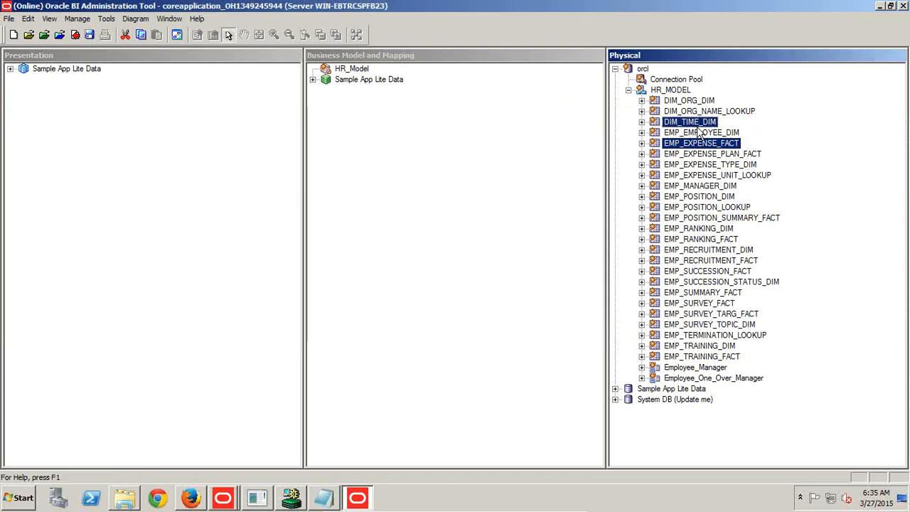
pyautogui.keyDown('ctrl'); pyautogui.click(697, 102); pyautogui.keyUp('ctrl')
pyautogui.keyDown('ctrl'); pyautogui.click(702, 112); pyautogui.keyUp('ctrl')
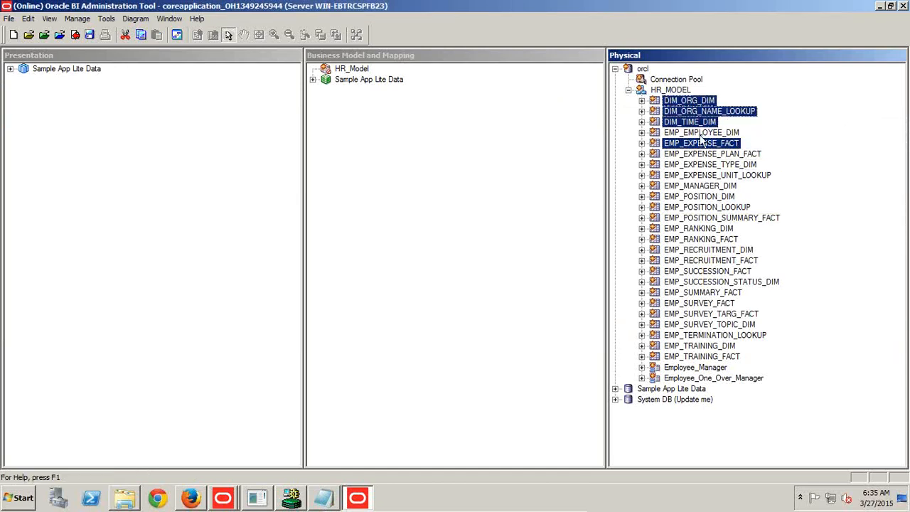
pyautogui.keyDown('ctrl'); pyautogui.click(699, 197); pyautogui.keyUp('ctrl')
pyautogui.keyDown('ctrl'); pyautogui.click(706, 207); pyautogui.keyUp('ctrl')
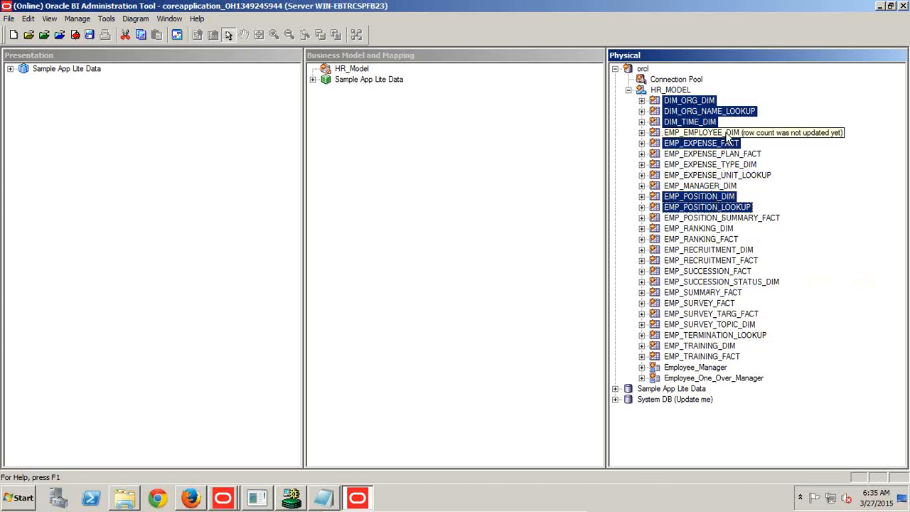
pyautogui.keyDown('ctrl'); pyautogui.click(700, 186); pyautogui.keyUp('ctrl')
pyautogui.moveTo(711, 112); pyautogui.dragTo(362, 71)
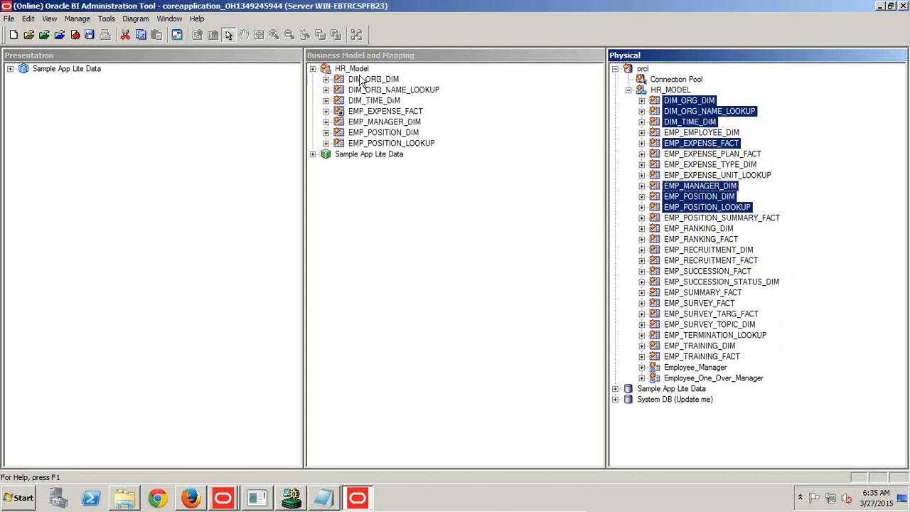
# Rename the HR_Model business model to HR_Model_Without_Alias.
pyautogui.rightClick(346, 71)
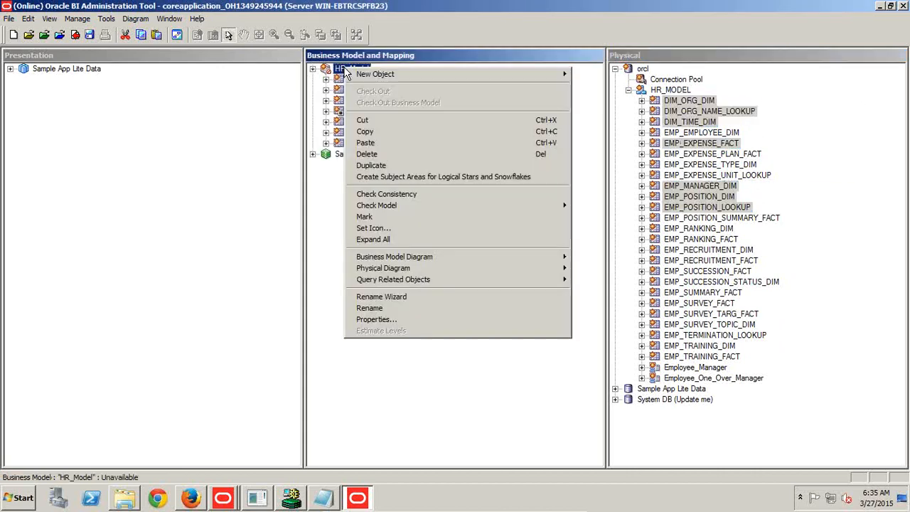
pyautogui.click(377, 318)
pyautogui.press('End')
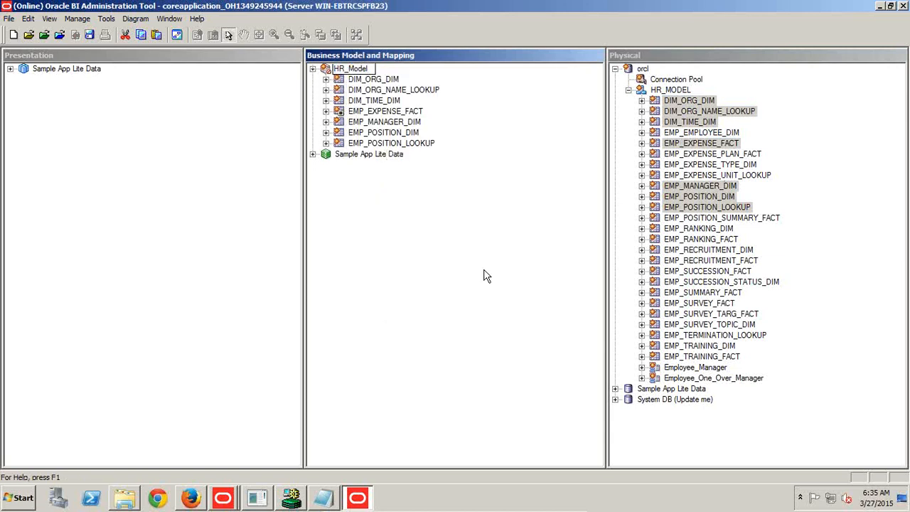
pyautogui.write('_Without_All')
pyautogui.press('Return')
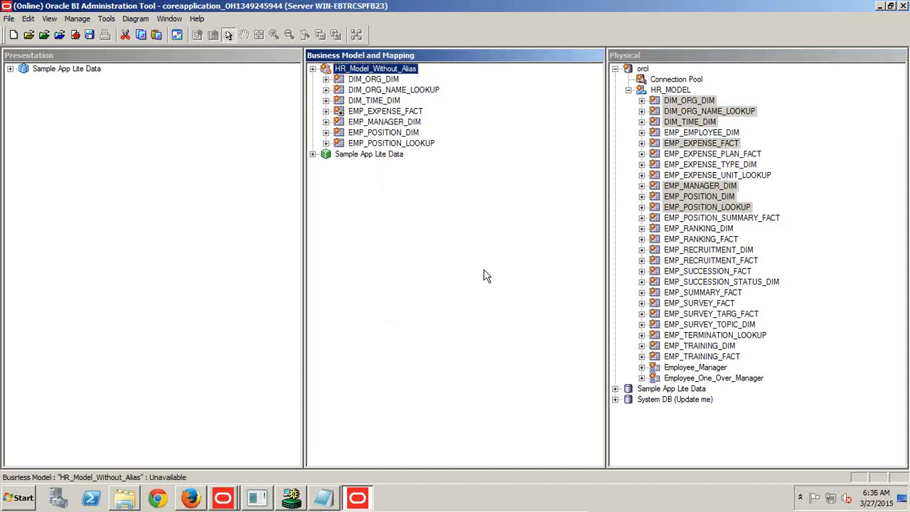
# Create a presentation subject area from HR_Model_Without_Alias, then check in and save the repository with a global consistency check.
pyautogui.moveTo(384, 74); pyautogui.dragTo(18, 125)
pyautogui.click(89, 40)
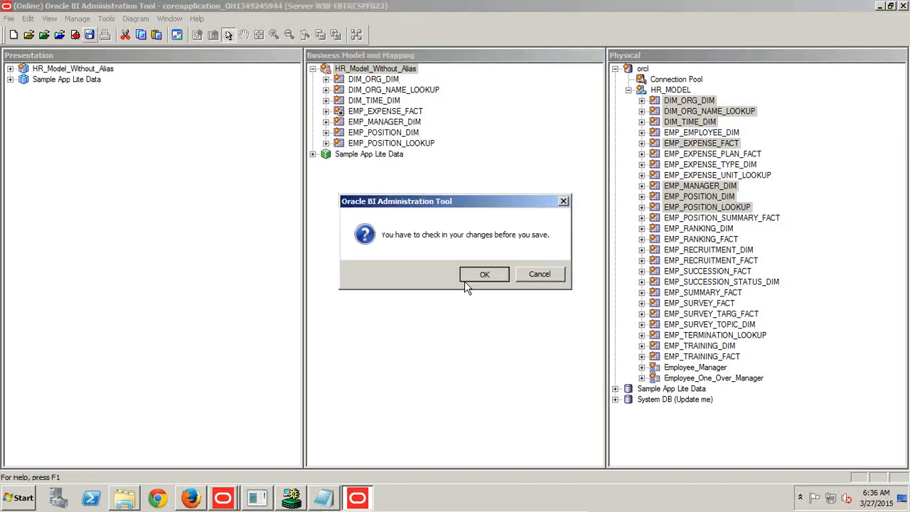
pyautogui.click(464, 281)
pyautogui.click(411, 276)
pyautogui.click(539, 277)
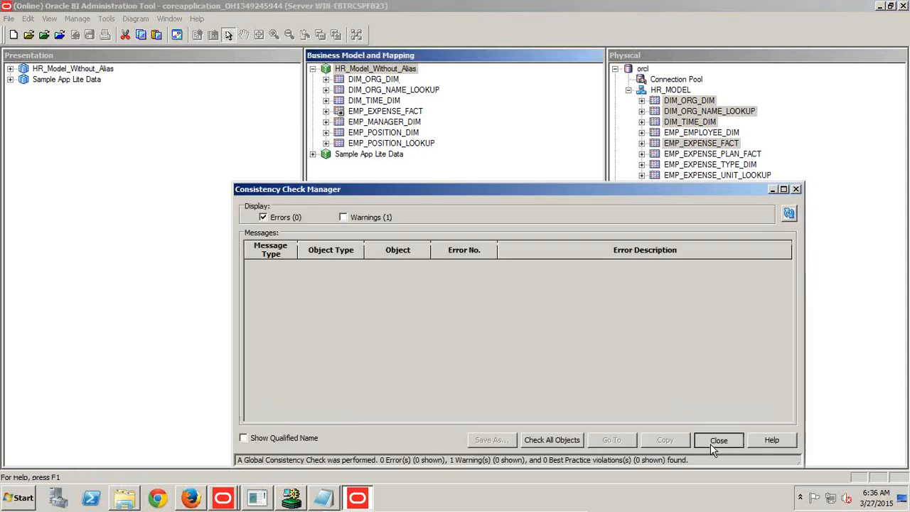
pyautogui.click(710, 442)
# Examine the whole business model diagram of HR_Model_Without_Alias, highlighting each table around EMP_EXPENSE_FACT, and close the diagram.
pyautogui.rightClick(407, 72)
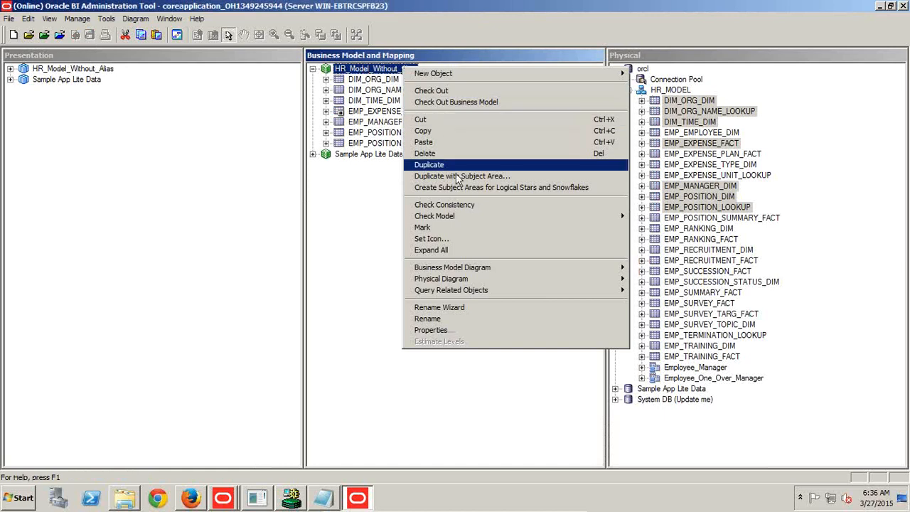
pyautogui.moveTo(452, 273)
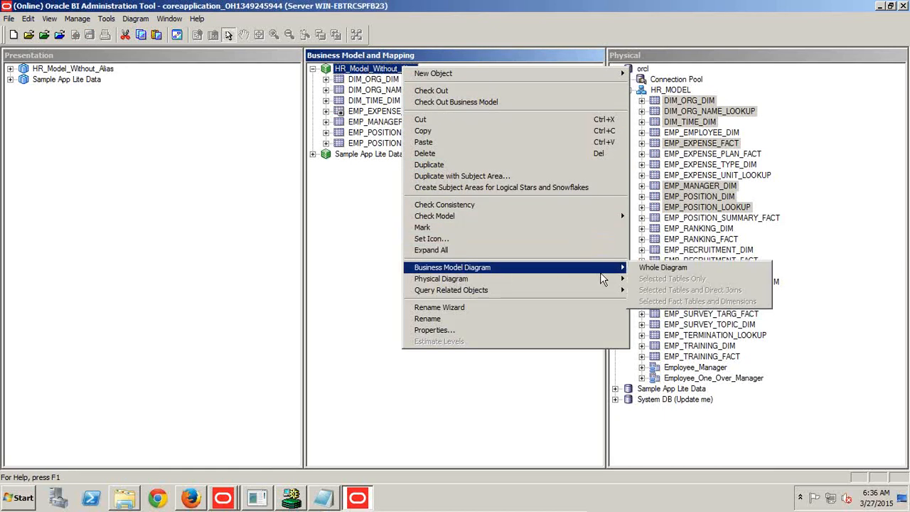
pyautogui.click(645, 269)
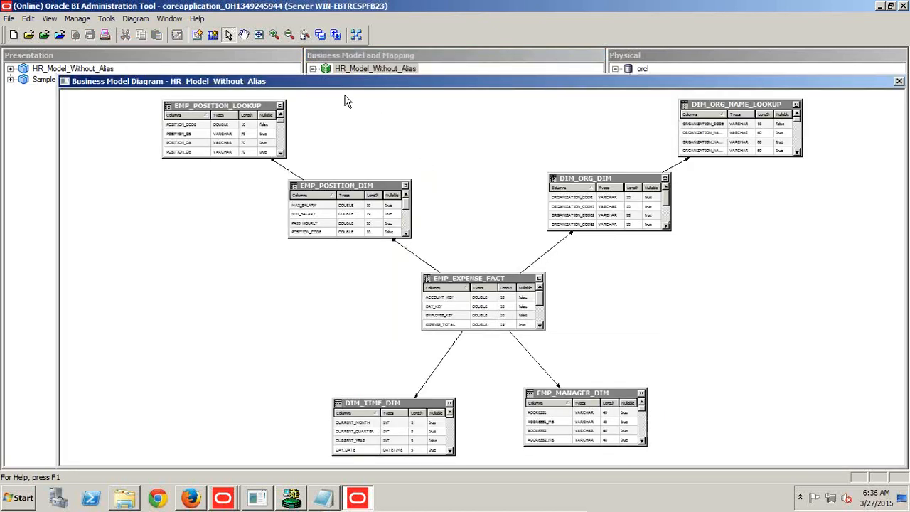
pyautogui.click(493, 279)
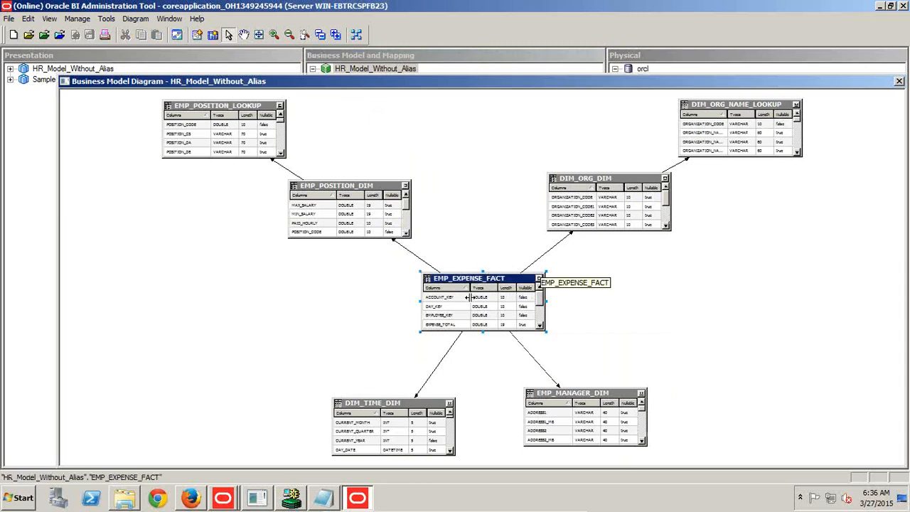
pyautogui.click(395, 403)
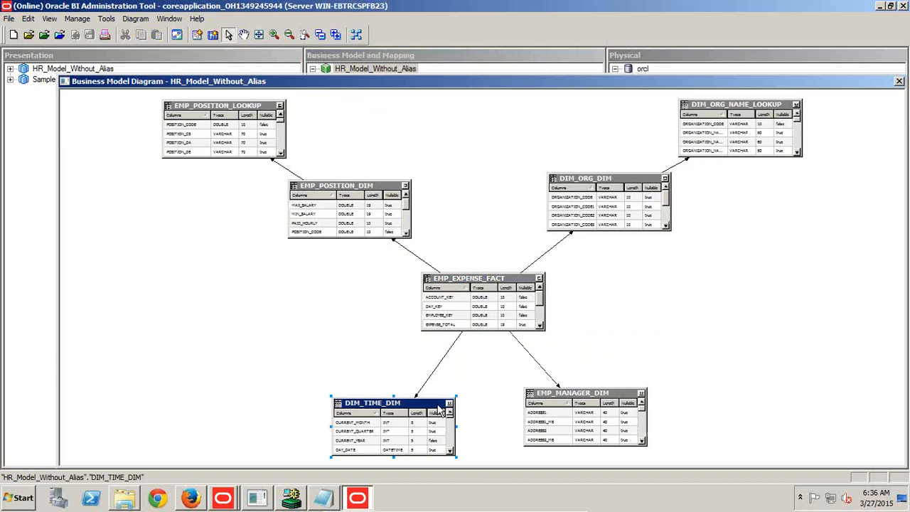
pyautogui.click(582, 395)
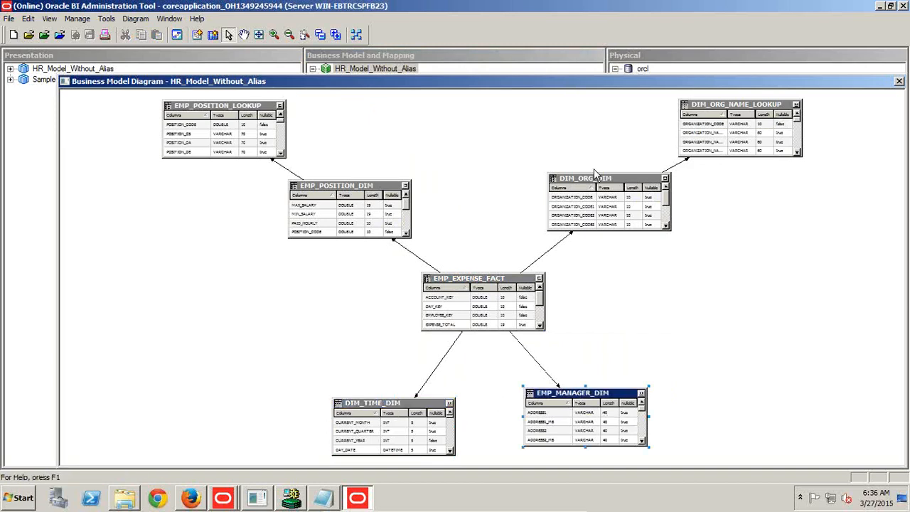
pyautogui.click(594, 179)
pyautogui.click(340, 186)
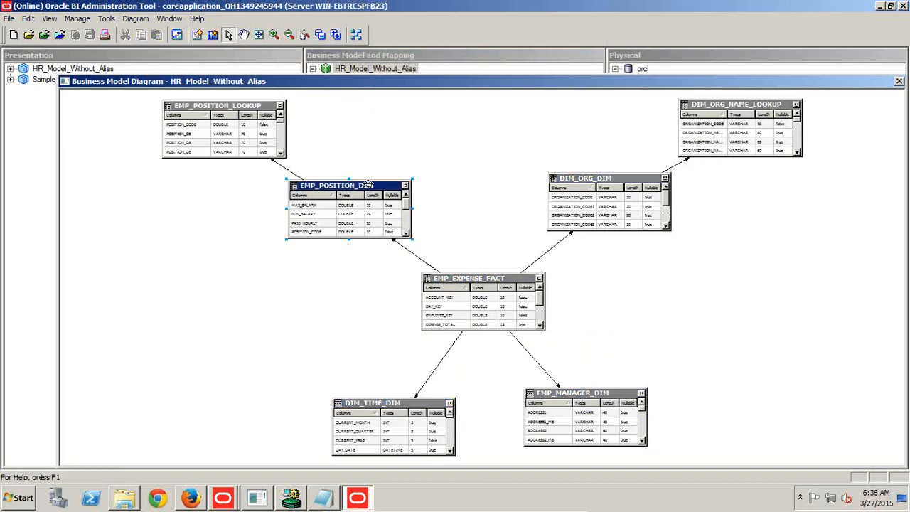
pyautogui.click(229, 108)
pyautogui.click(723, 106)
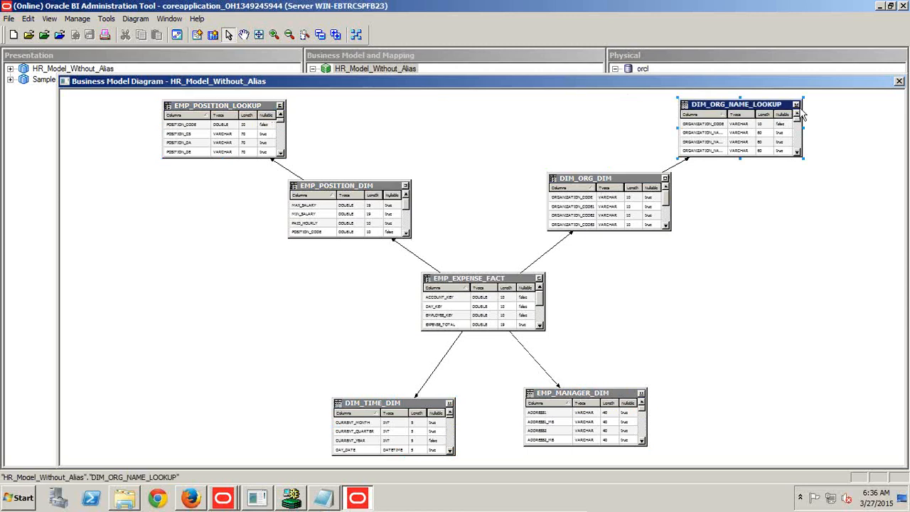
pyautogui.click(898, 82)
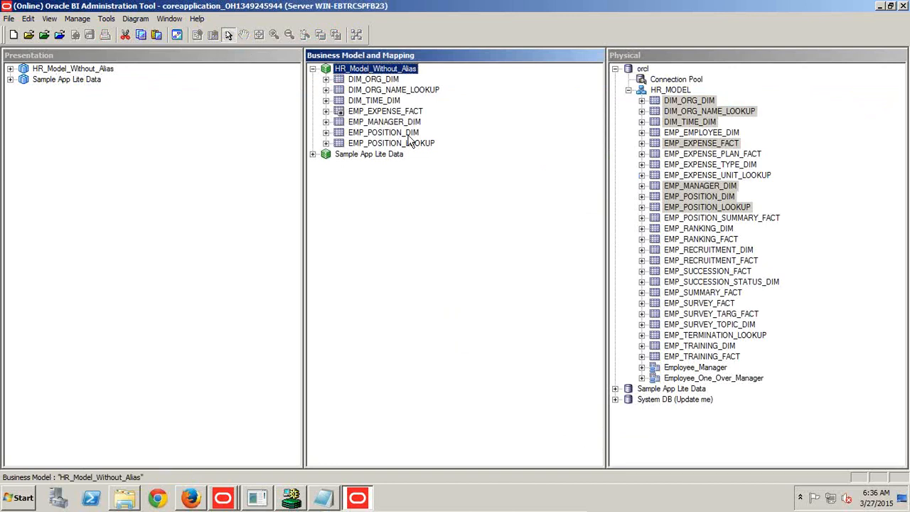
# Switch to Notepad and add an indented "-Employee" line under Test#1.
pyautogui.click(329, 492)
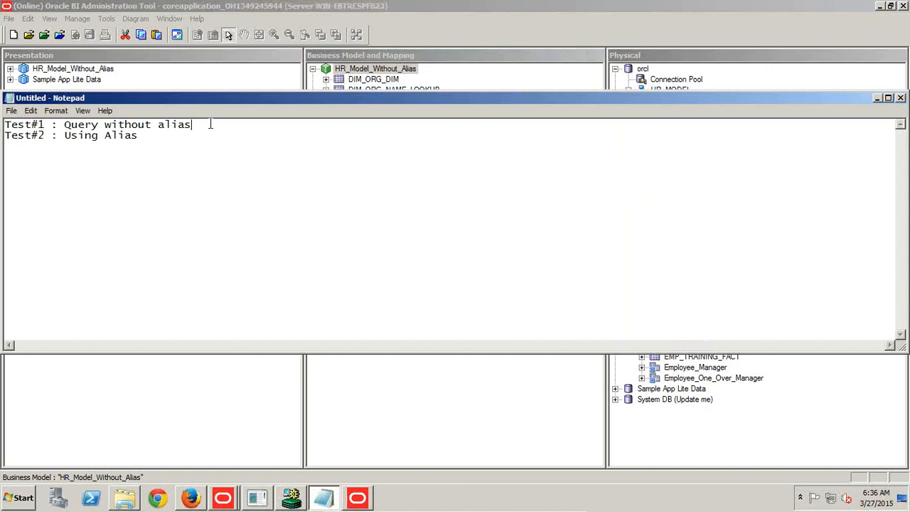
pyautogui.press('Return')
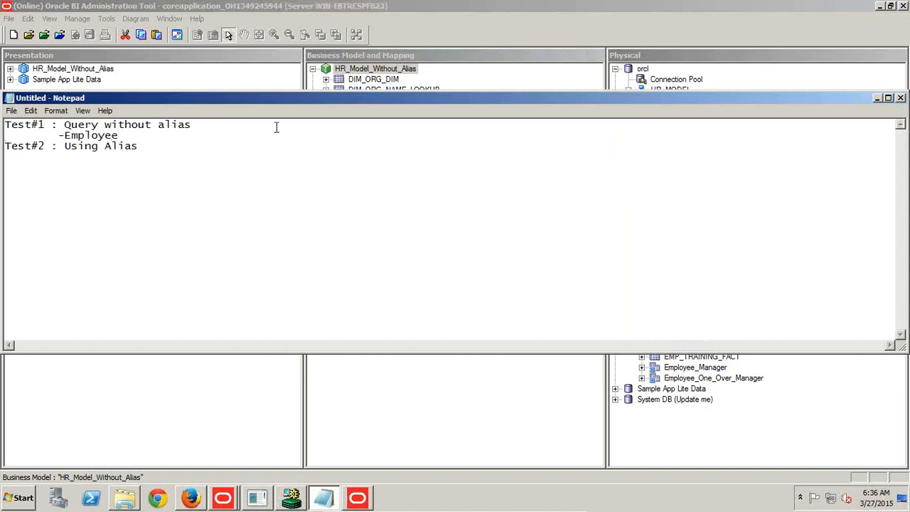
pyautogui.click(362, 89)
pyautogui.moveTo(381, 107); pyautogui.dragTo(384, 252)
# In the Administration Tool, check out EXPENSE_TOTAL in the logical EMP_EXPENSE_FACT table and set its default aggregation rule to StdDev.
pyautogui.click(325, 111)
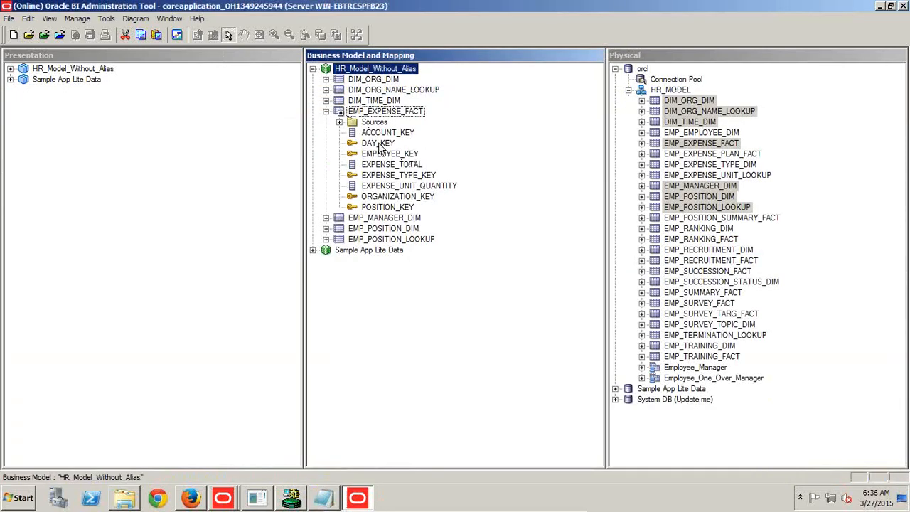
pyautogui.rightClick(384, 167)
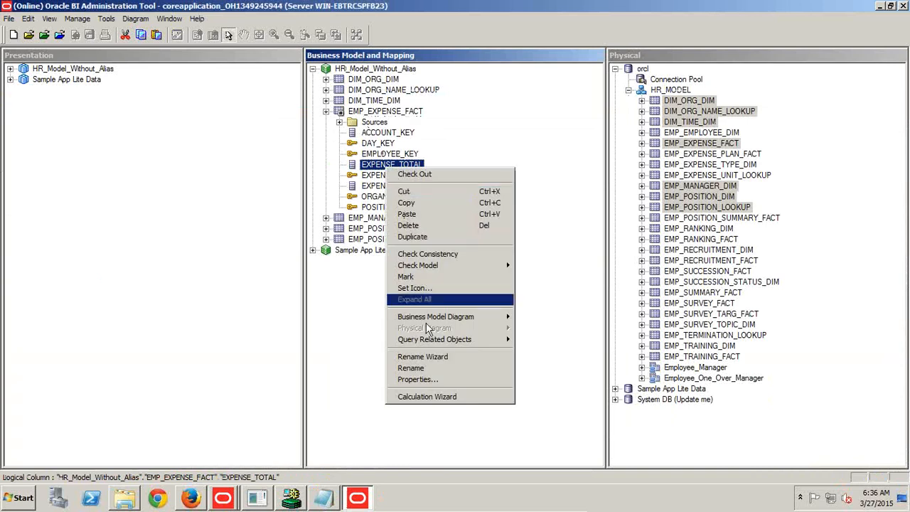
pyautogui.click(421, 380)
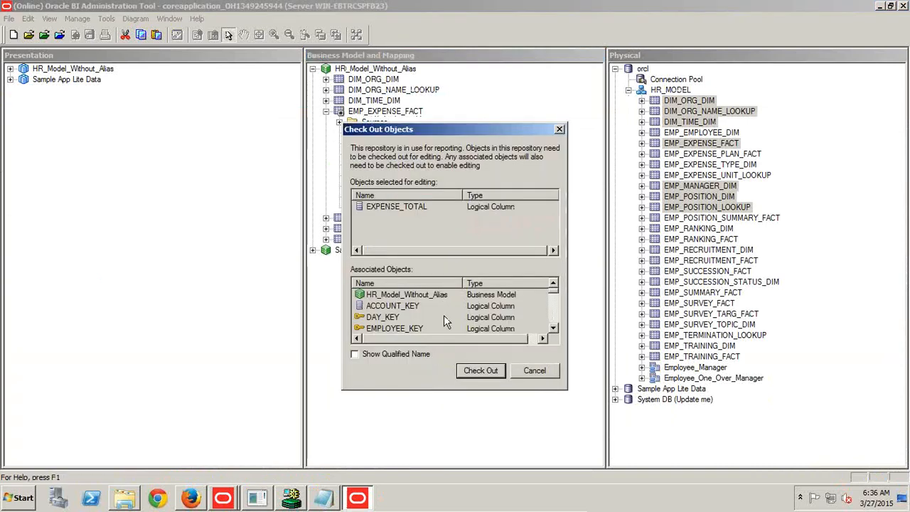
pyautogui.click(480, 370)
pyautogui.press('s')
pyautogui.press('s')
pyautogui.press('s')
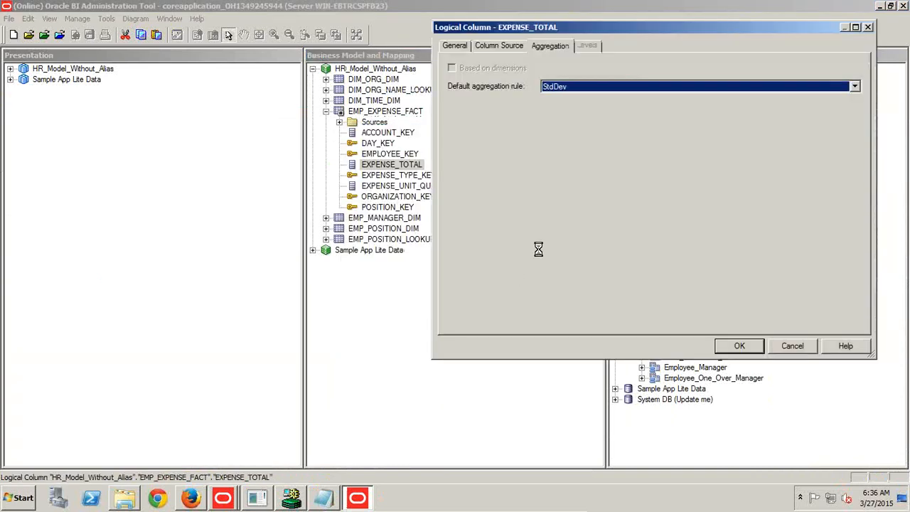
pyautogui.click(733, 347)
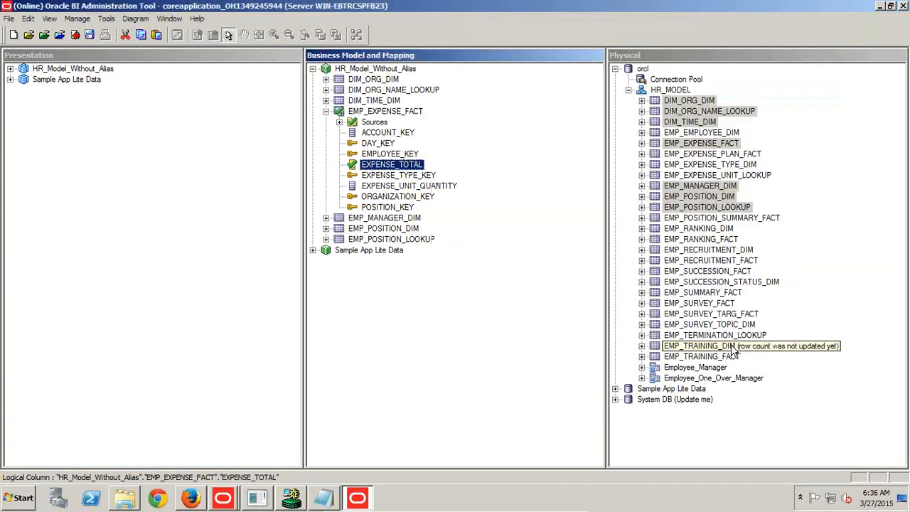
# Check in and save the repository with a global consistency check, then close the consistency results.
pyautogui.click(90, 36)
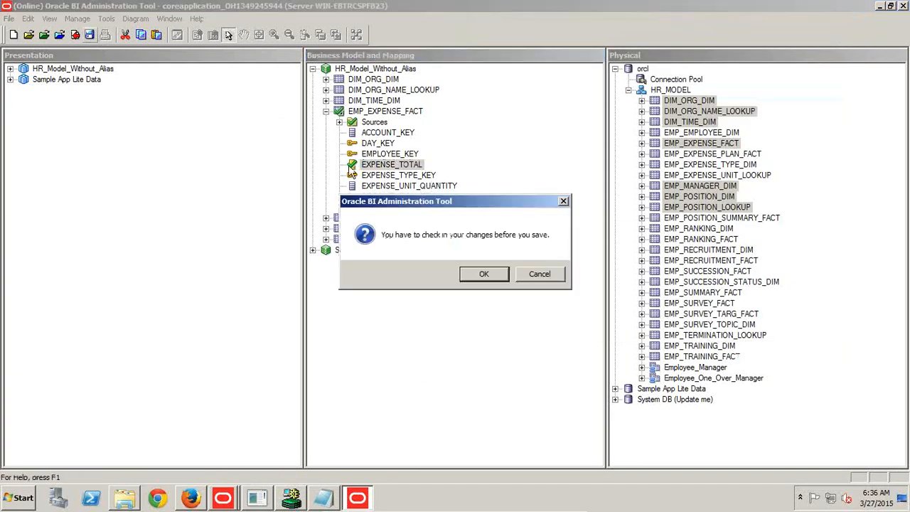
pyautogui.click(473, 272)
pyautogui.click(410, 274)
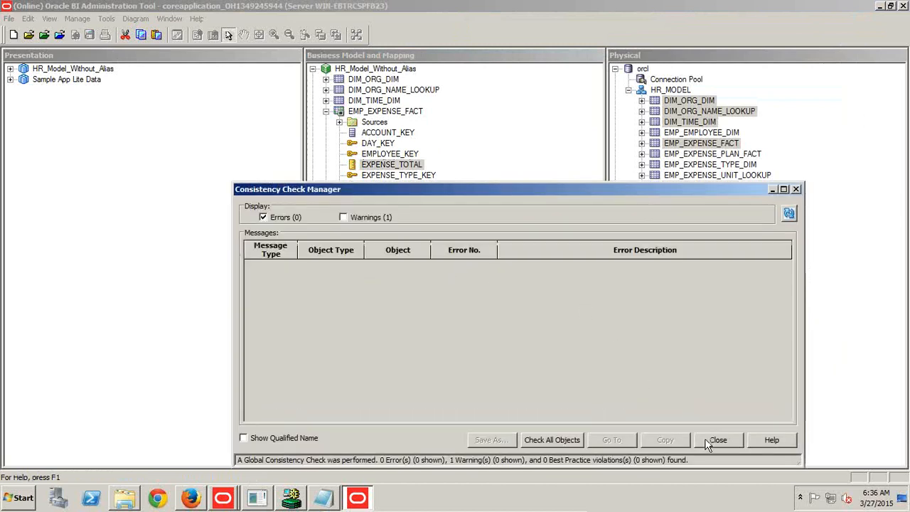
pyautogui.click(717, 440)
# Move the Notepad window aside and locate the EMPLOYEE_NAME column of EMP_MANAGER_DIM in the HR_Model_Without_Alias business model.
pyautogui.click(324, 497)
pyautogui.moveTo(230, 287); pyautogui.dragTo(382, 248)
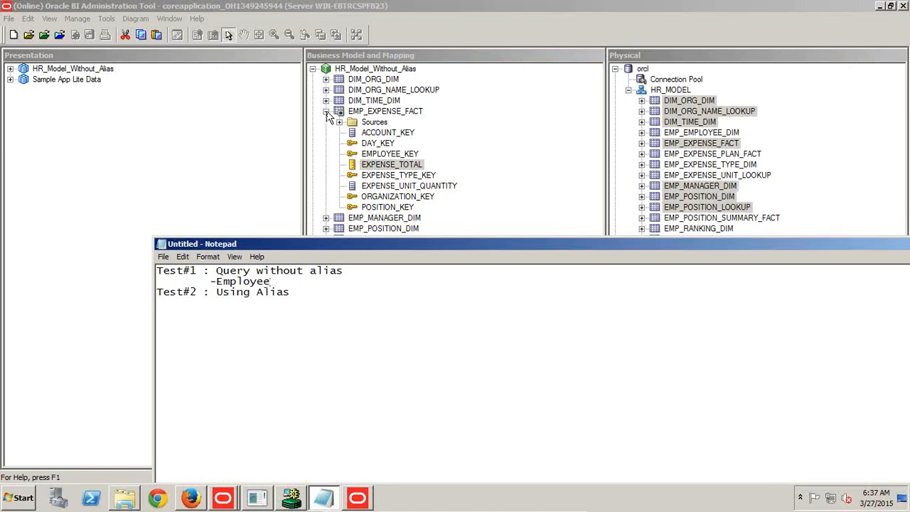
pyautogui.click(326, 111)
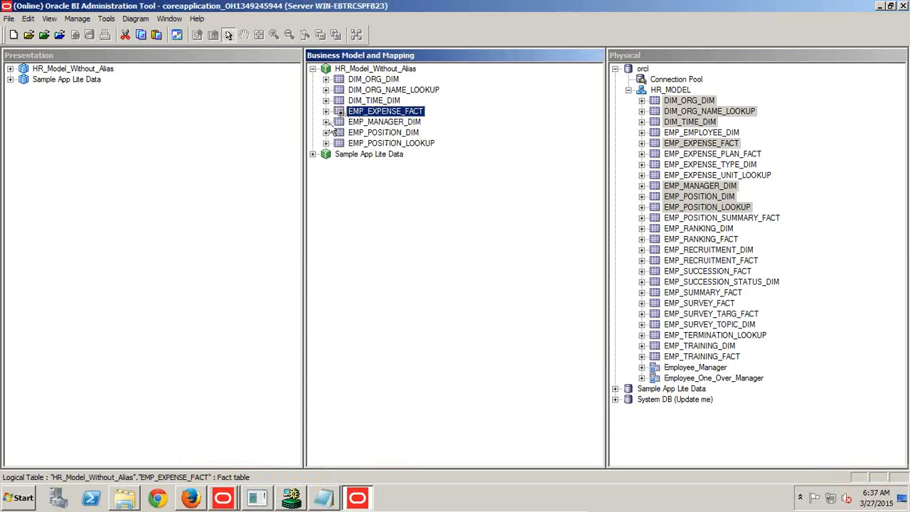
pyautogui.click(325, 122)
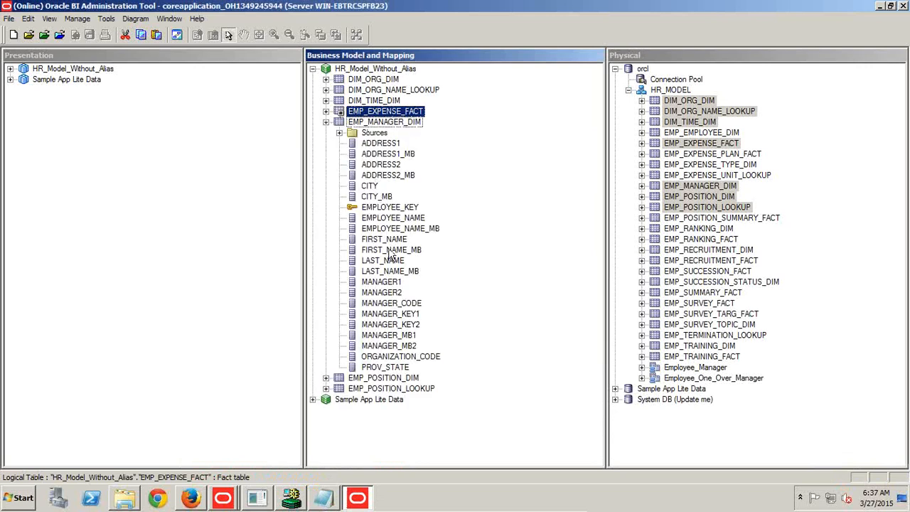
pyautogui.click(395, 219)
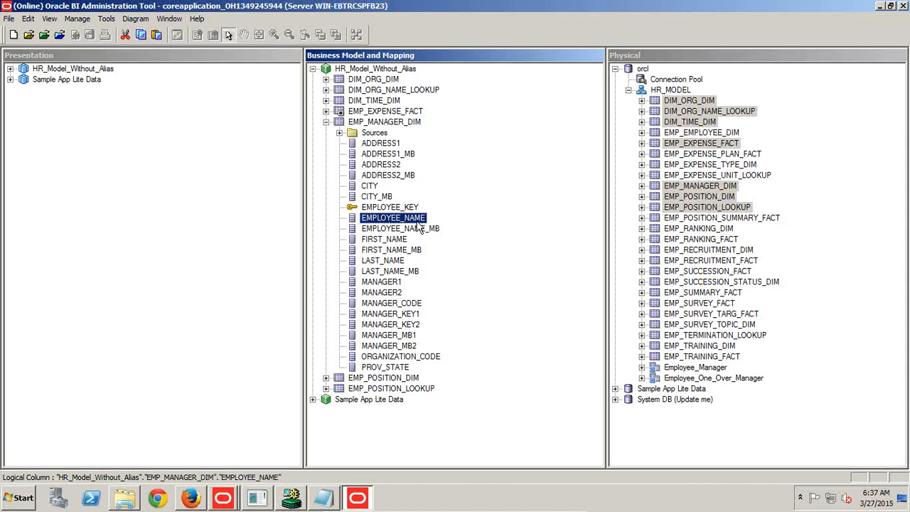
# In Notepad, complete the first Test#1 item as "-Employee Total Expenses" and add "-Employee Manager Expenses" below it, correcting the misspelling.
pyautogui.hotkey('alt', 'Tab')
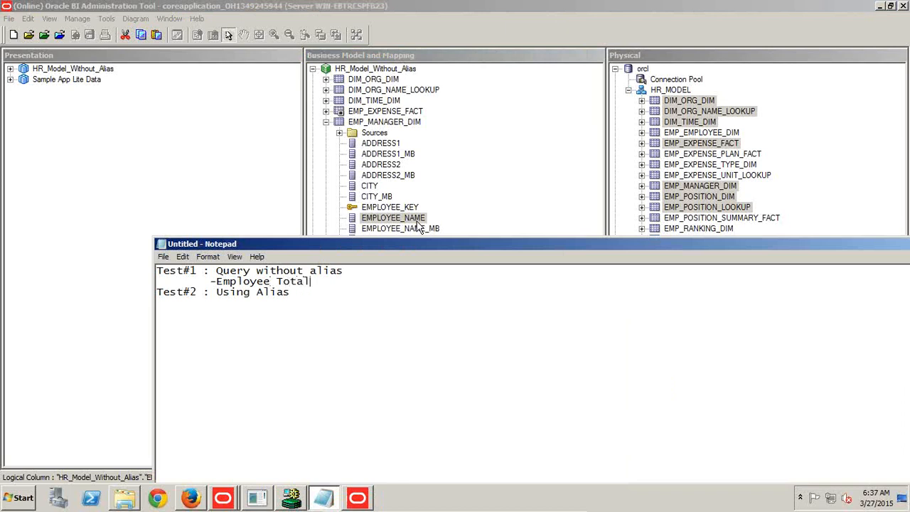
pyautogui.write('enses')
pyautogui.press('Return')
pyautogui.press('Tab')
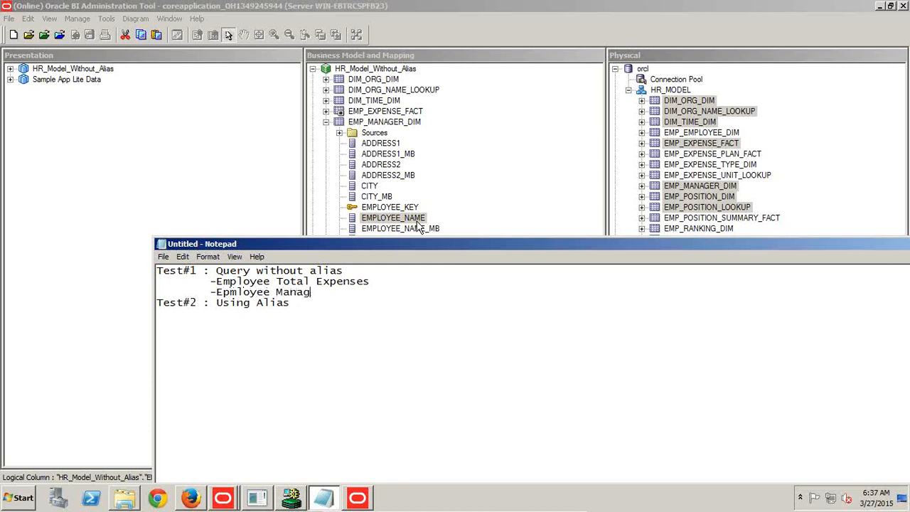
pyautogui.press('Return')
pyautogui.press('Tab')
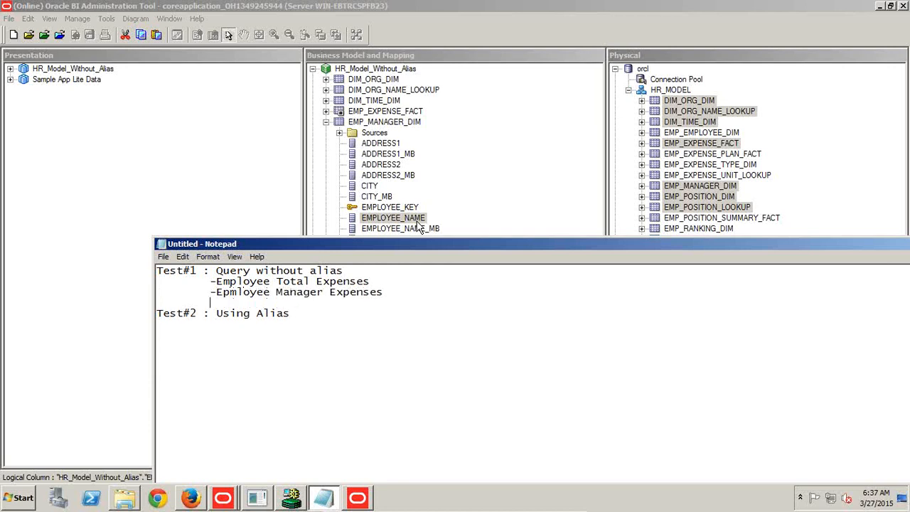
pyautogui.press('Delete')
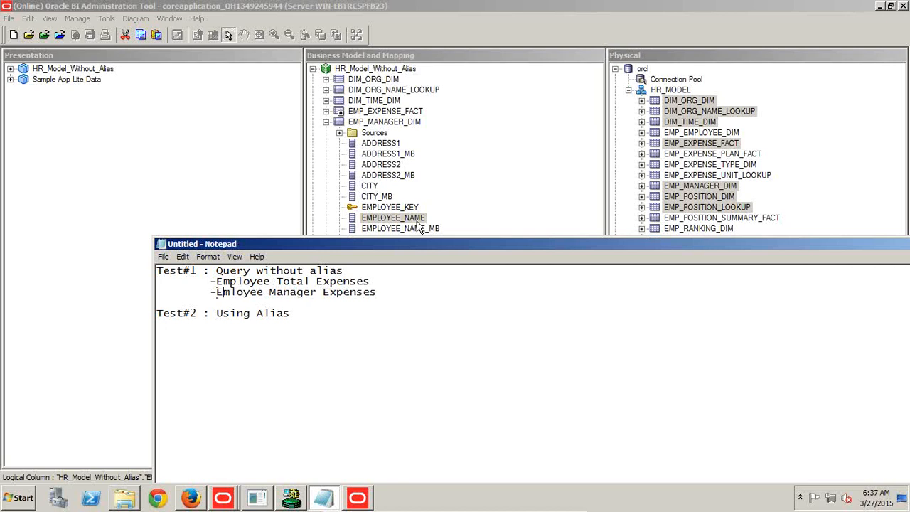
pyautogui.press('Right')
pyautogui.write('p')
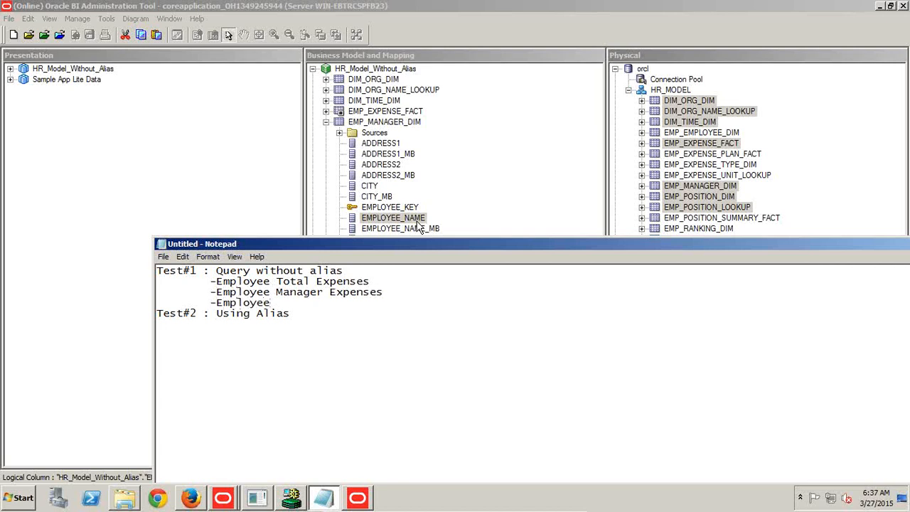
pyautogui.write('ver Manager expenses')
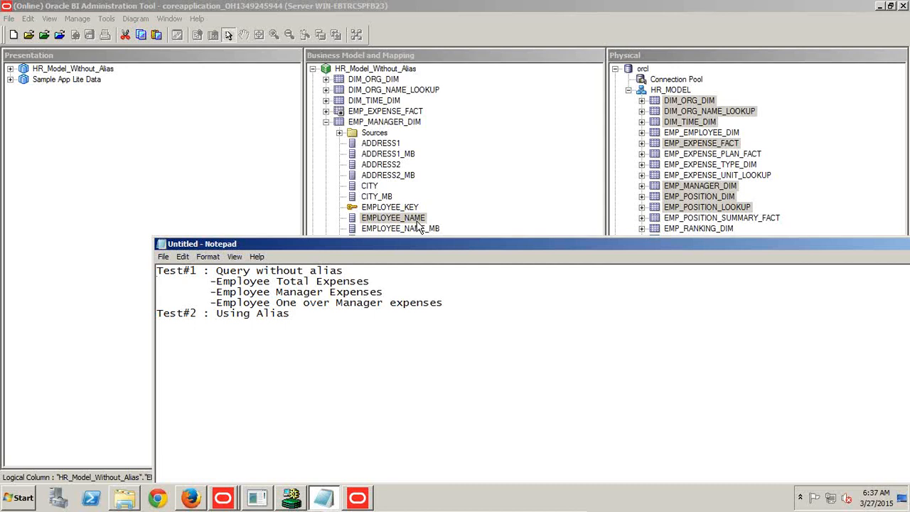
# Complete the third Test#1 item in the notes as "-Employee One over Manager expenses".
pyautogui.hotkey('shift', 'Down')
pyautogui.hotkey('shift', 'Down')
pyautogui.hotkey('shift', 'Down')
pyautogui.press('End')
# Launch Paint and return to the Administration Tool.
pyautogui.click(25, 499)
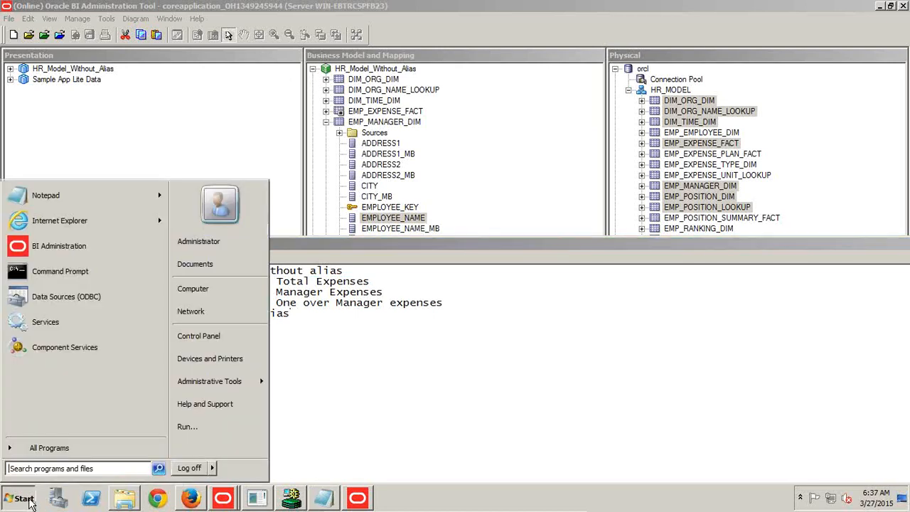
pyautogui.click(453, 6)
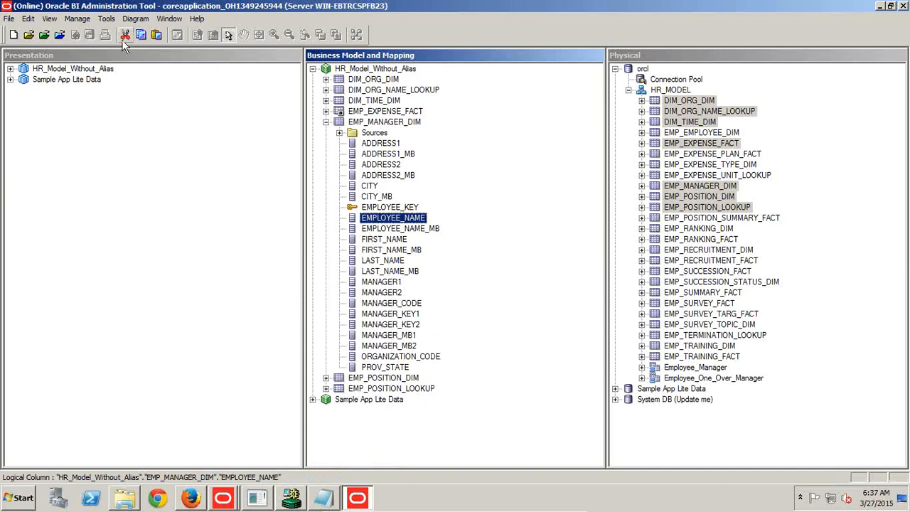
pyautogui.click(24, 498)
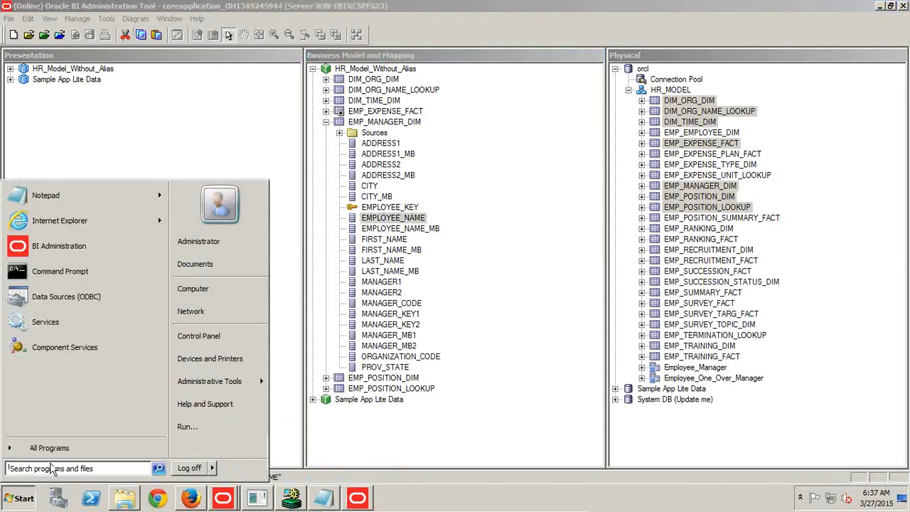
pyautogui.write('paint')
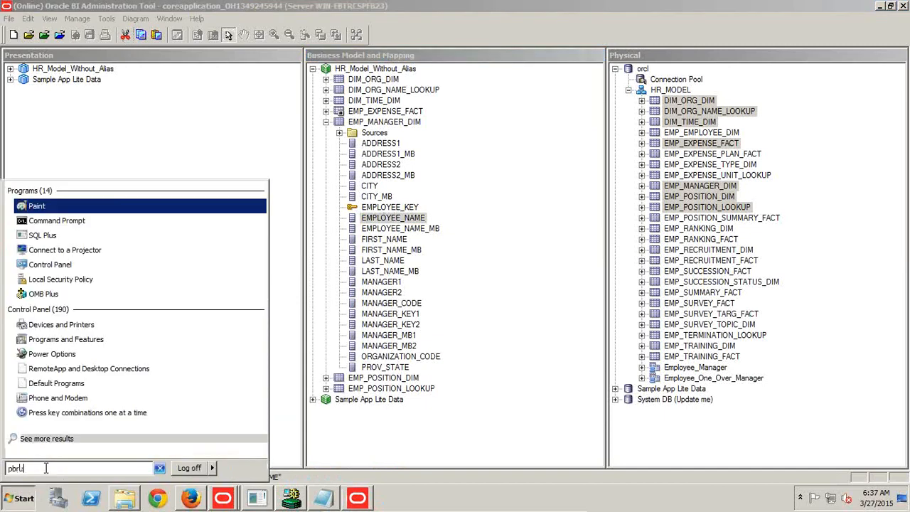
pyautogui.press('Return')
pyautogui.hotkey('alt', 'Tab')
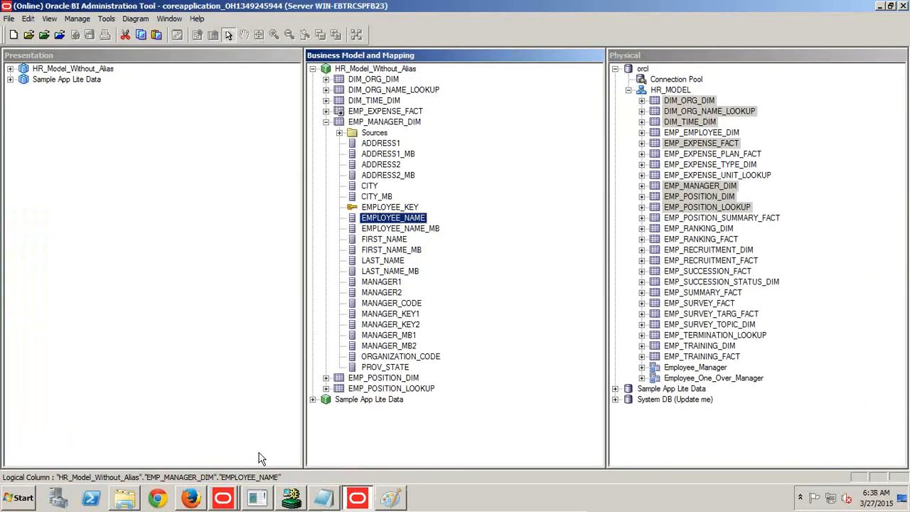
# Switch to Oracle BI Answers in Firefox and refresh the subject areas of the untitled analysis.
pyautogui.click(203, 502)
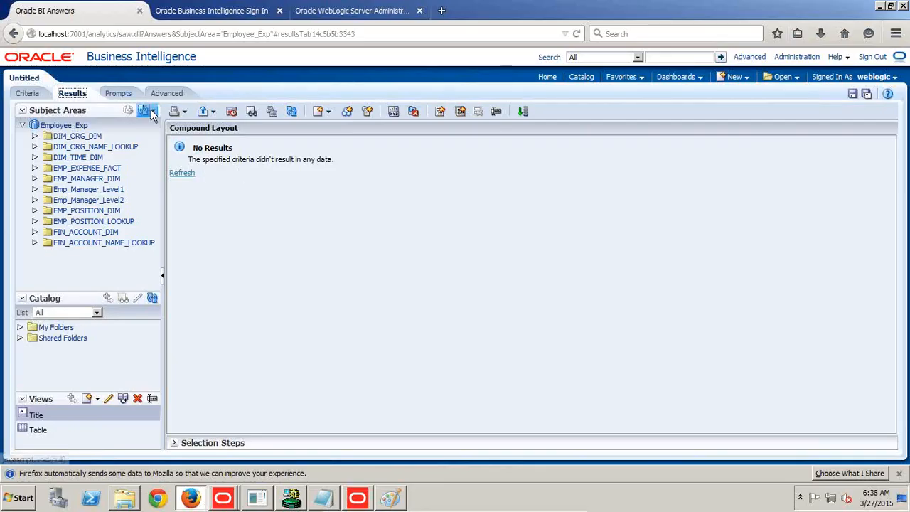
pyautogui.click(153, 111)
pyautogui.click(164, 141)
pyautogui.click(154, 111)
pyautogui.click(163, 141)
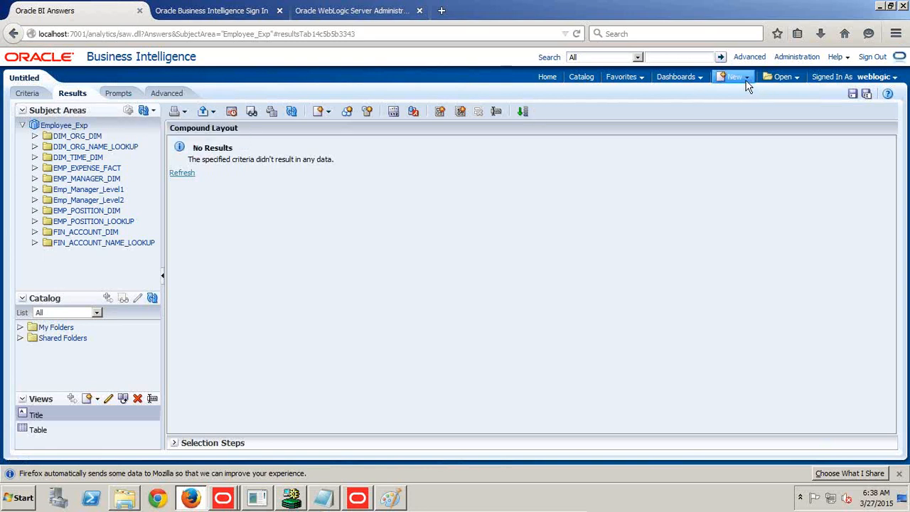
# Start a new analysis on the HR_Model_Without_Alias subject area, discarding the unsaved one.
pyautogui.click(746, 82)
pyautogui.click(746, 103)
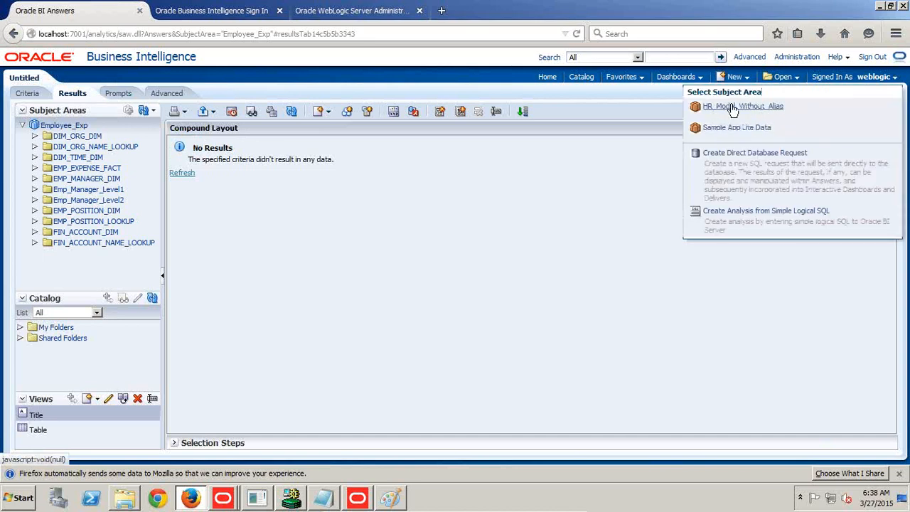
pyautogui.click(742, 106)
pyautogui.click(530, 226)
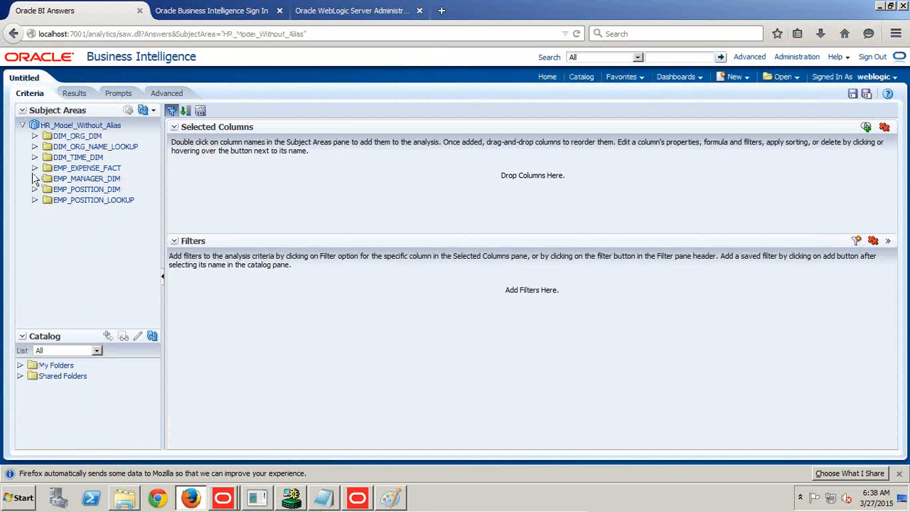
# Add EMPLOYEE_NAME from EMP_MANAGER_DIM and EXPENSE_TOTAL from EMP_EXPENSE_FACT to the analysis criteria.
pyautogui.click(34, 179)
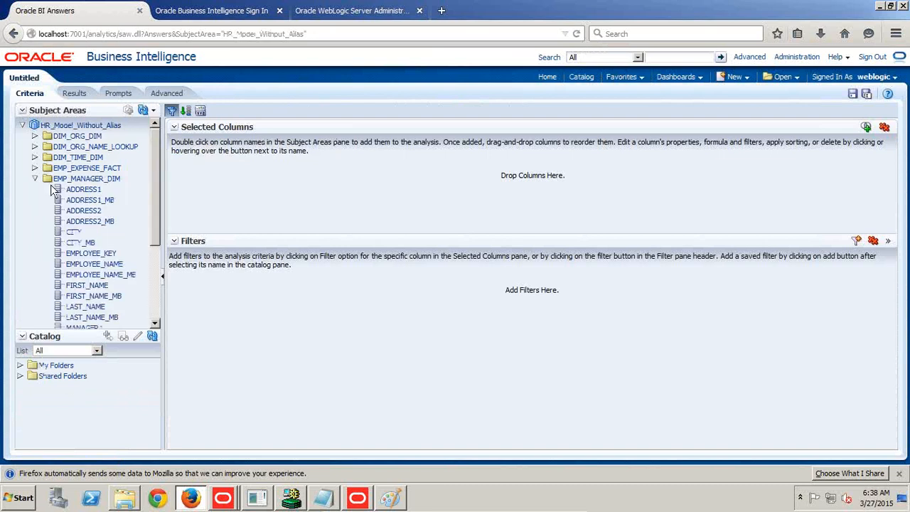
pyautogui.scroll(-1, 118, 270)
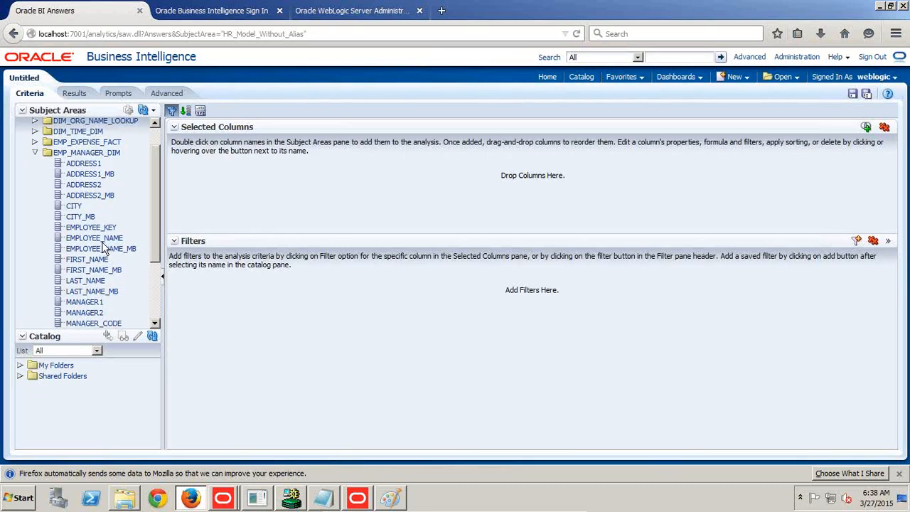
pyautogui.moveTo(102, 244); pyautogui.dragTo(229, 196)
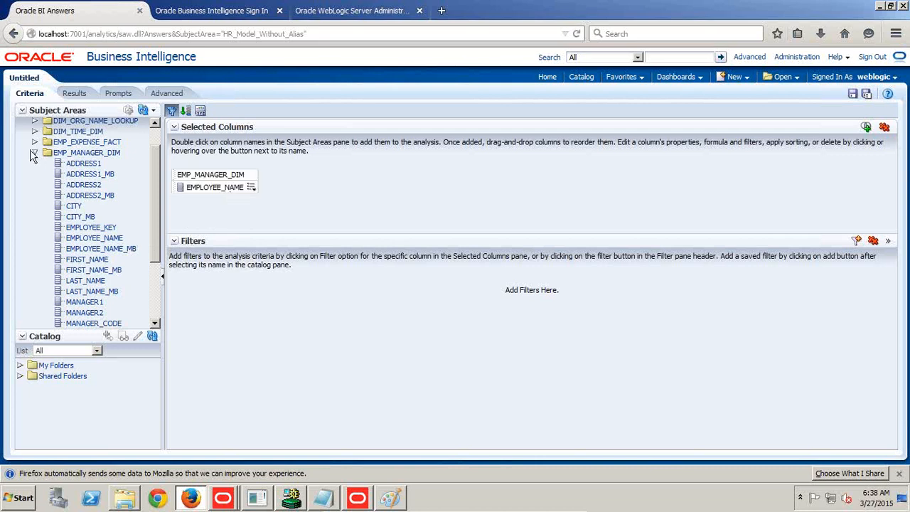
pyautogui.click(34, 154)
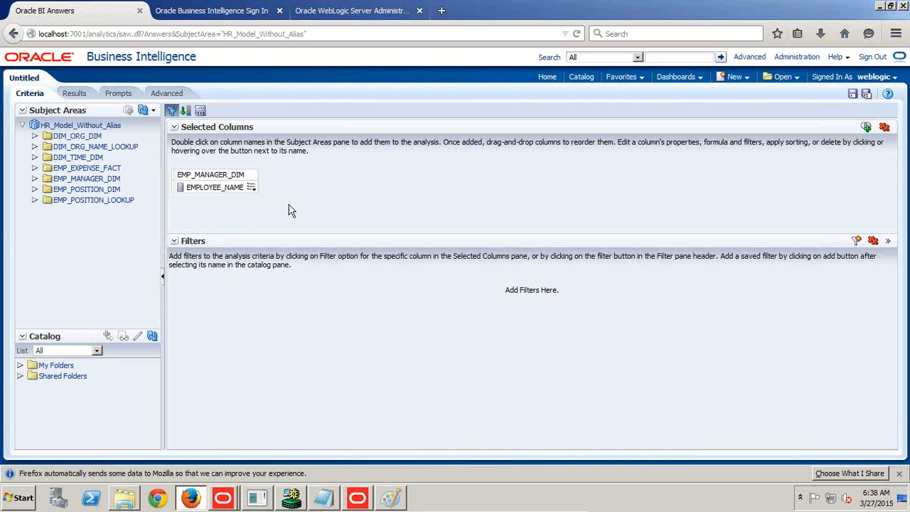
pyautogui.click(34, 168)
pyautogui.moveTo(92, 210); pyautogui.dragTo(247, 187)
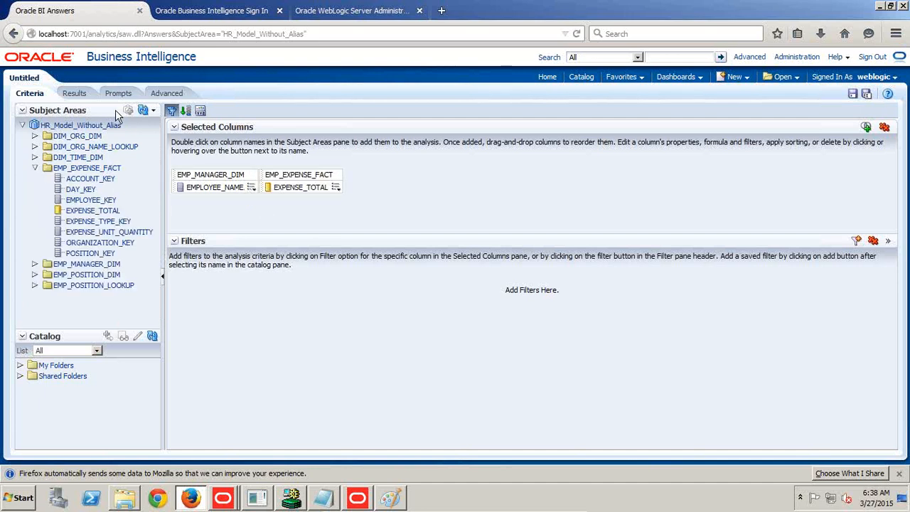
pyautogui.moveTo(518, 509)
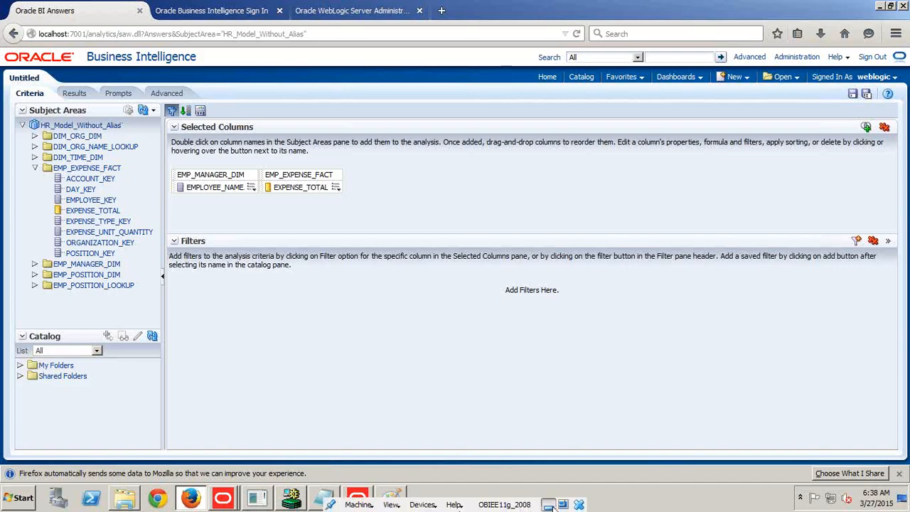
pyautogui.click(548, 505)
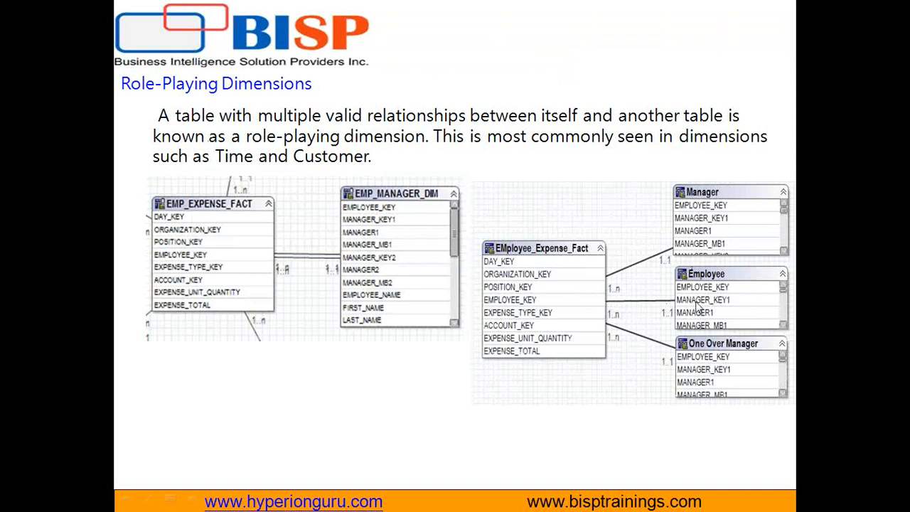
pyautogui.press('Escape')
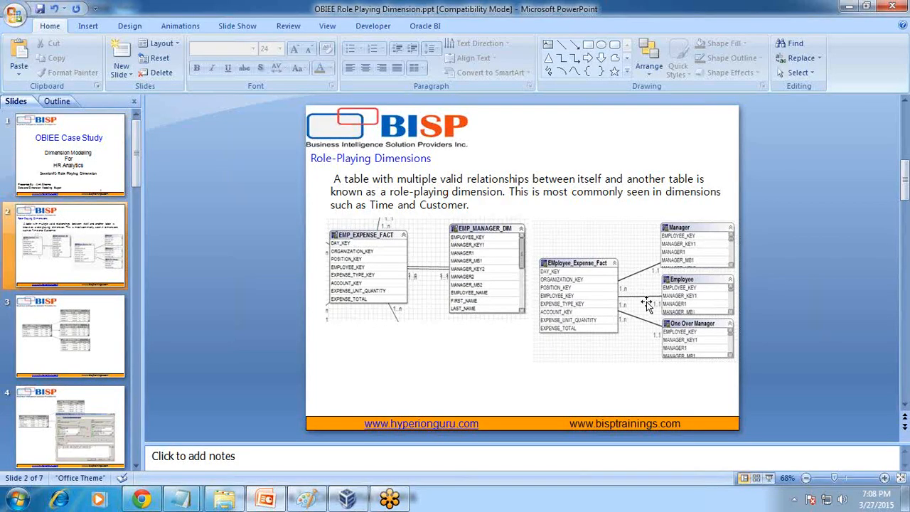
pyautogui.click(664, 300)
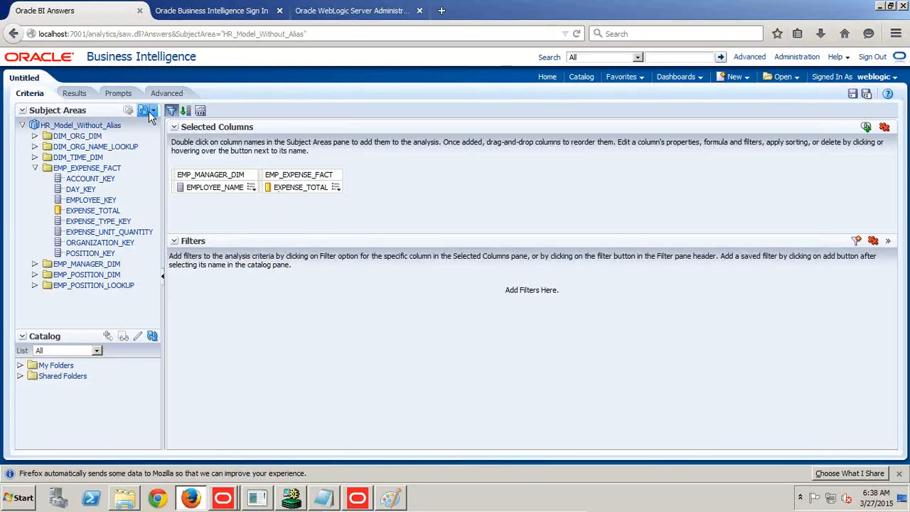
# Switch to the Administration Tool, display the whole business model diagram of HR_Model_Without_Alias and select the EMP_MANAGER_DIM table.
pyautogui.click(357, 497)
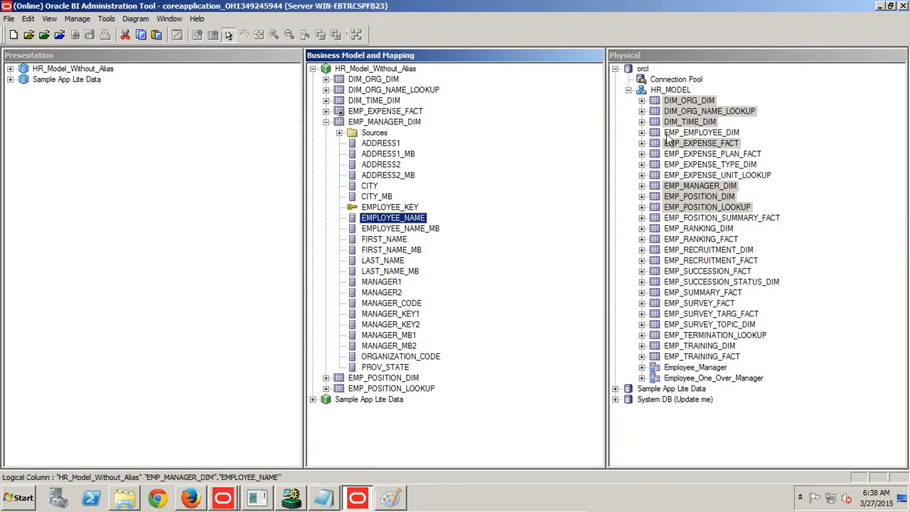
pyautogui.click(325, 121)
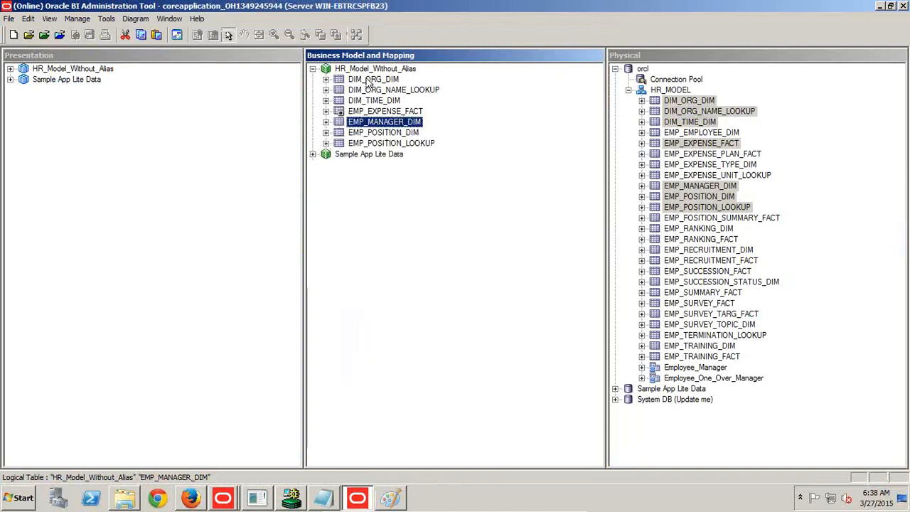
pyautogui.rightClick(369, 69)
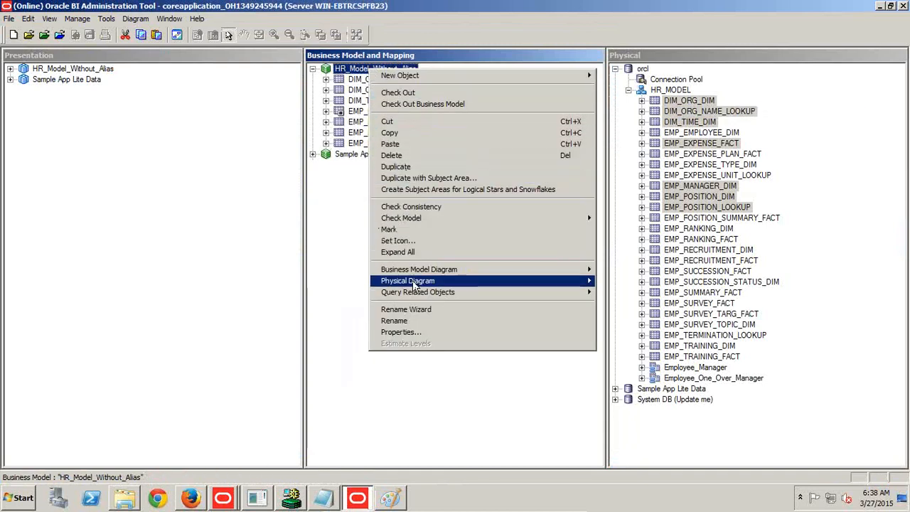
pyautogui.moveTo(487, 276)
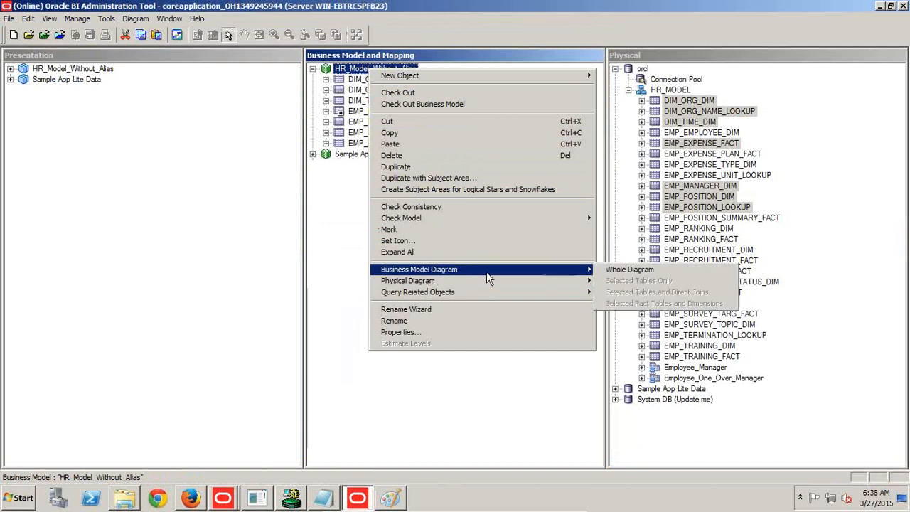
pyautogui.click(629, 270)
pyautogui.click(444, 257)
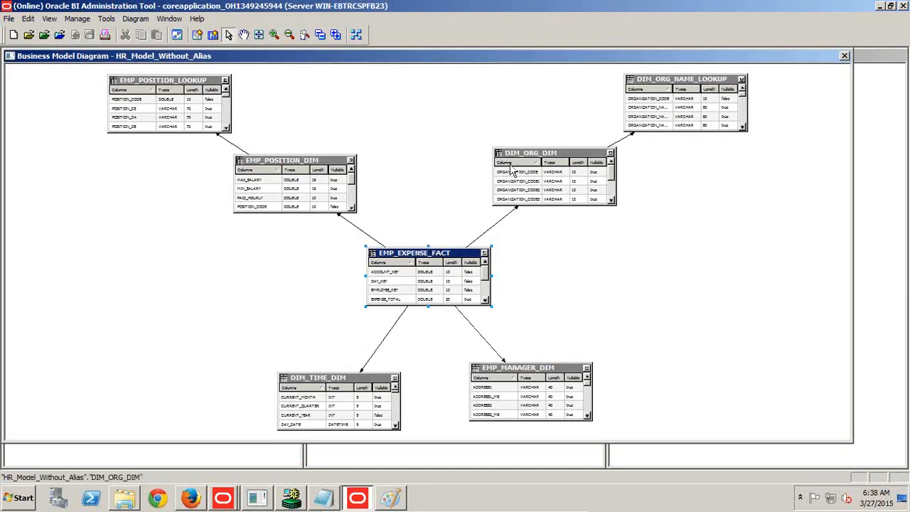
pyautogui.click(518, 368)
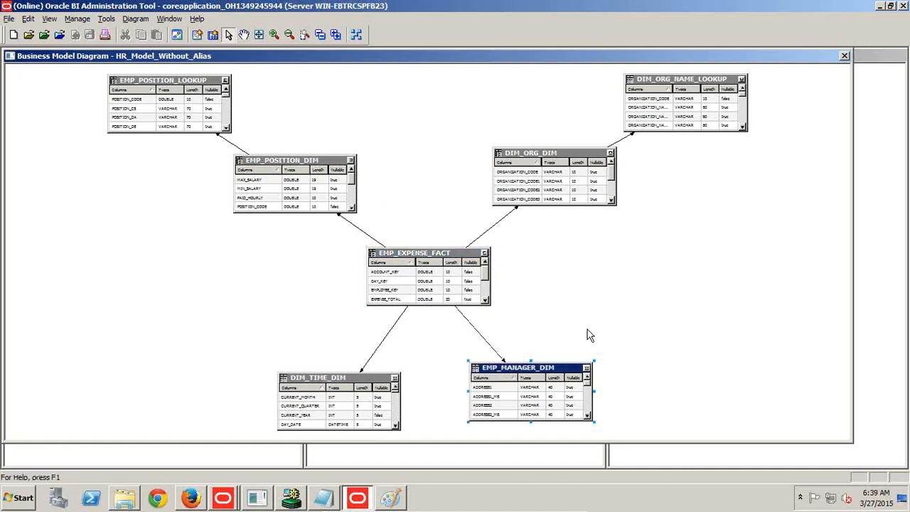
# Paste the business model diagram screenshot into Paint and move it up and to the left on the canvas.
pyautogui.click(390, 498)
pyautogui.hotkey('ctrl', 'v')
pyautogui.moveTo(428, 417)
pyautogui.mouseDown()
pyautogui.moveTo(420, 301)
pyautogui.moveTo(328, 186)
pyautogui.moveTo(302, 120)
pyautogui.mouseUp()
# Draw a thick red line about 89 × 95 px over the join between EMP_EXPENSE_FACT and EMP_MANAGER_DIM.
pyautogui.click(255, 40)
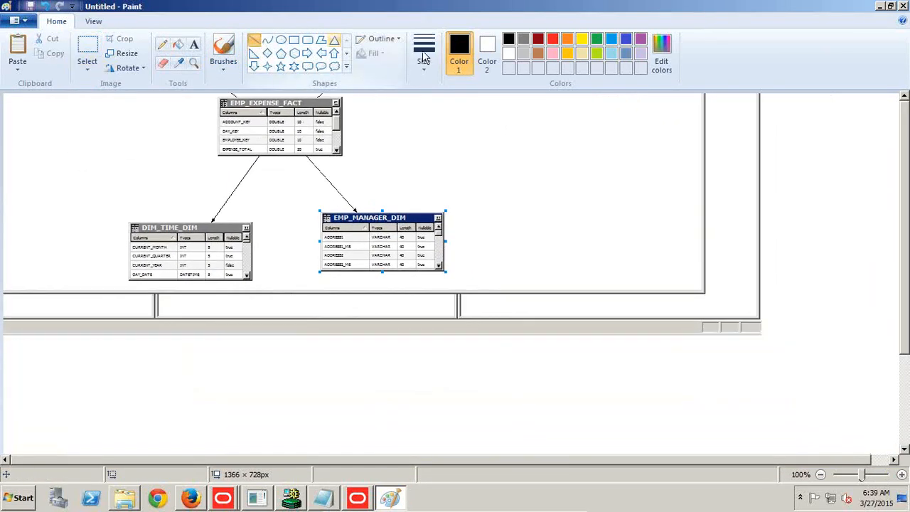
pyautogui.click(424, 60)
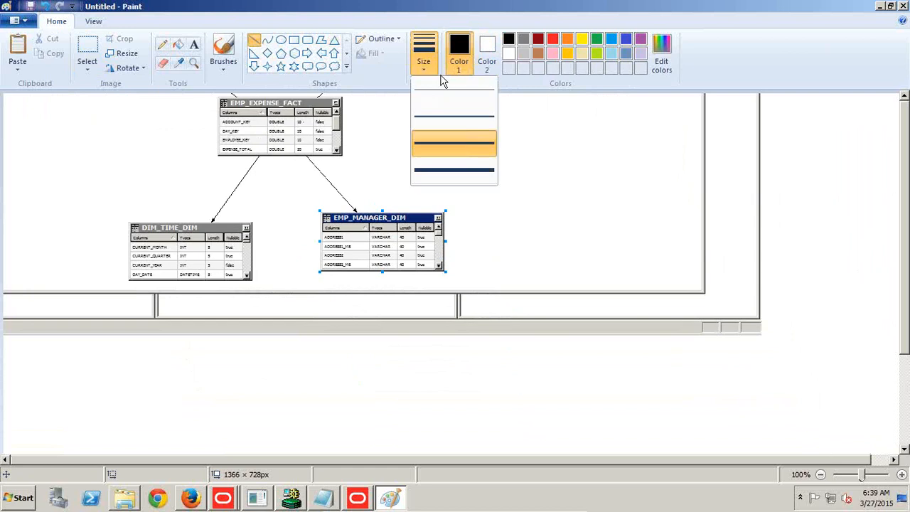
pyautogui.click(557, 38)
pyautogui.moveTo(305, 155); pyautogui.dragTo(365, 220)
pyautogui.click(553, 39)
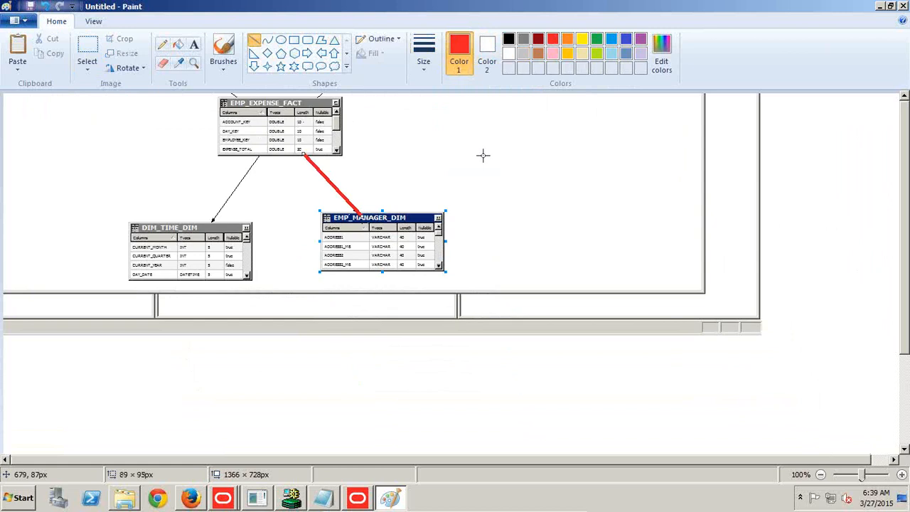
# Return to Oracle BI Answers in Firefox and display the results of the employee expense analysis.
pyautogui.hotkey('alt', 'Tab')
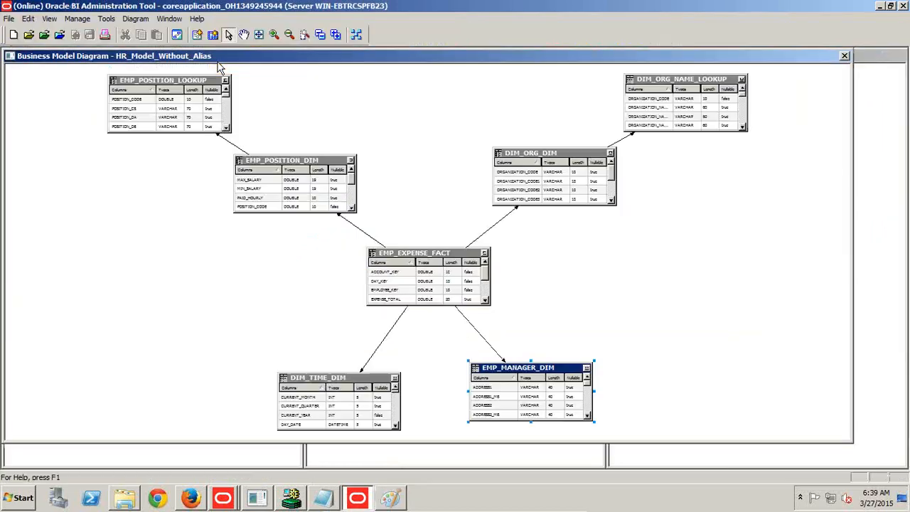
pyautogui.hotkey('alt', 'Tab')
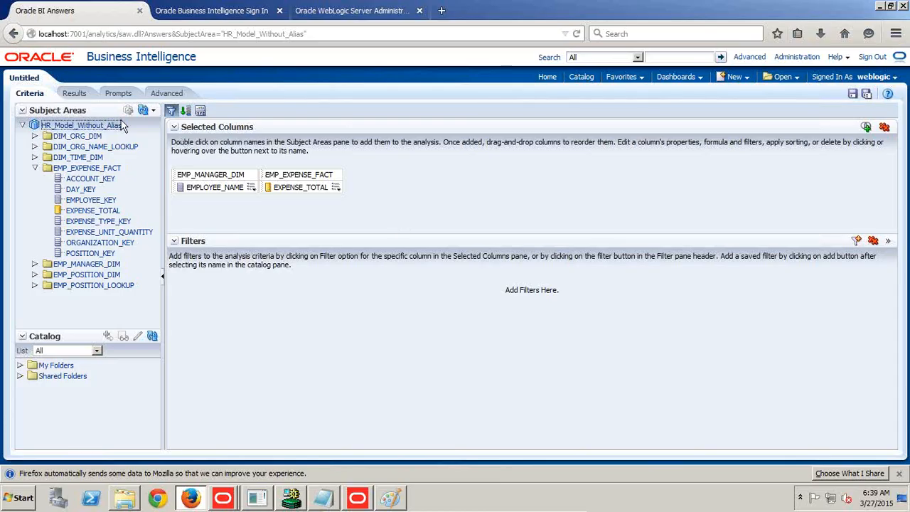
pyautogui.click(74, 93)
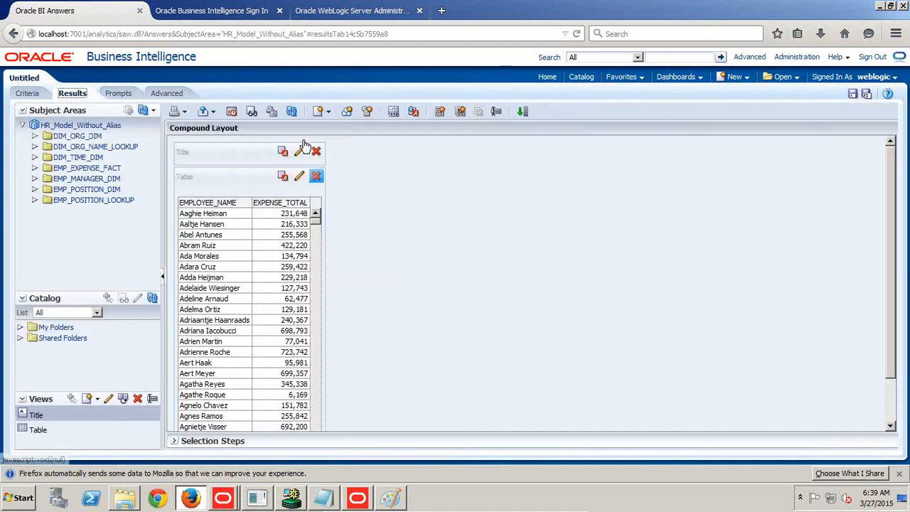
# Leave the analysis for the administration session management page and view the log of the HR_Model_Without_Alias query.
pyautogui.click(802, 57)
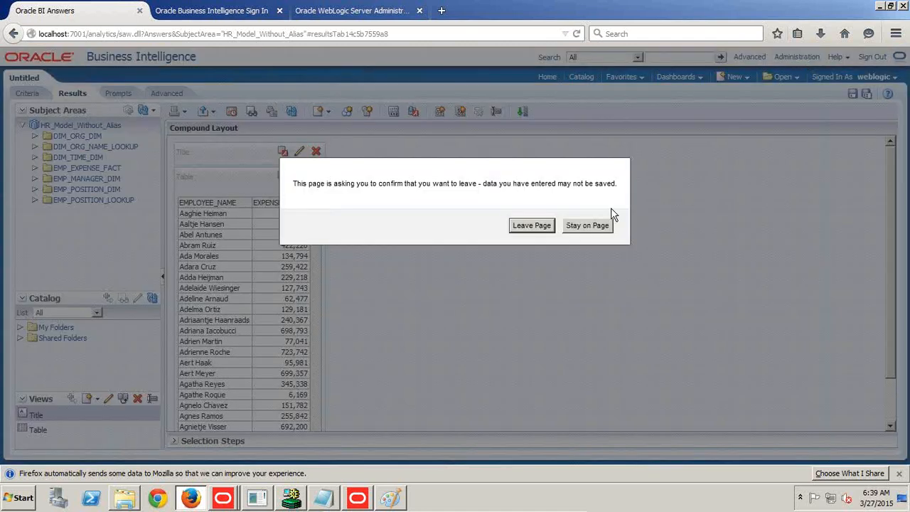
pyautogui.click(532, 225)
pyautogui.click(81, 299)
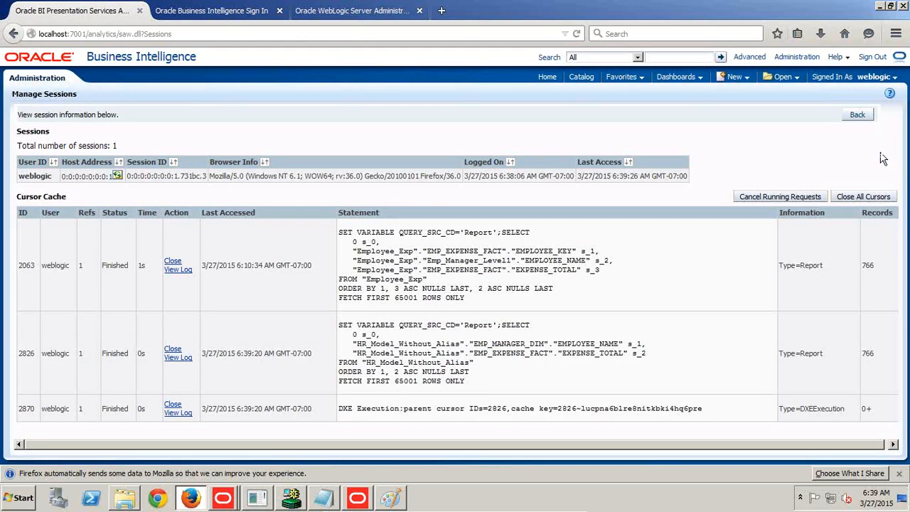
pyautogui.click(178, 357)
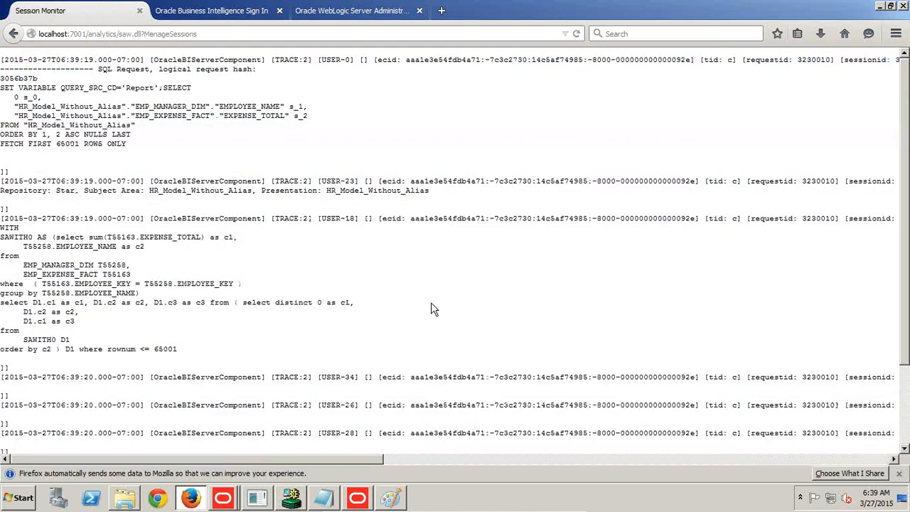
# Copy the inner SELECT statement through its GROUP BY from the log into a wide red text box beside the diagram in Paint.
pyautogui.scroll(-3, 433, 309)
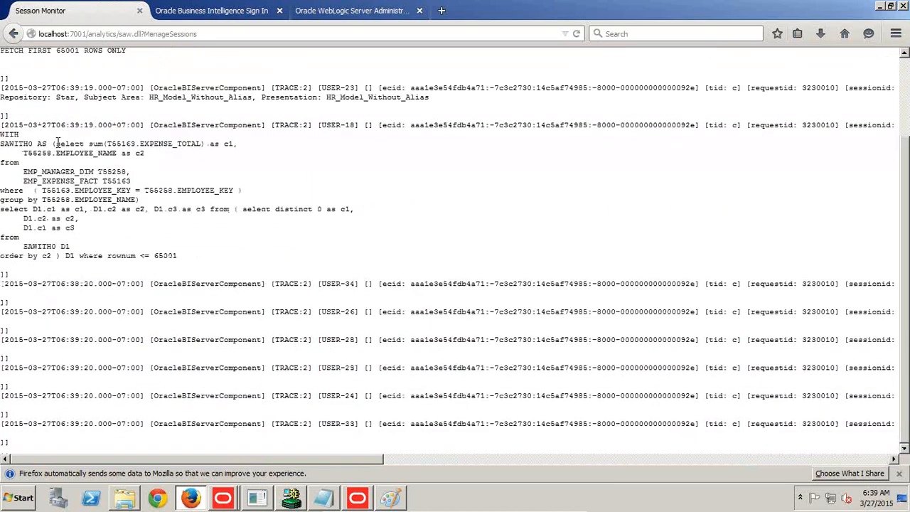
pyautogui.moveTo(56, 144); pyautogui.dragTo(134, 200)
pyautogui.hotkey('ctrl', 'c')
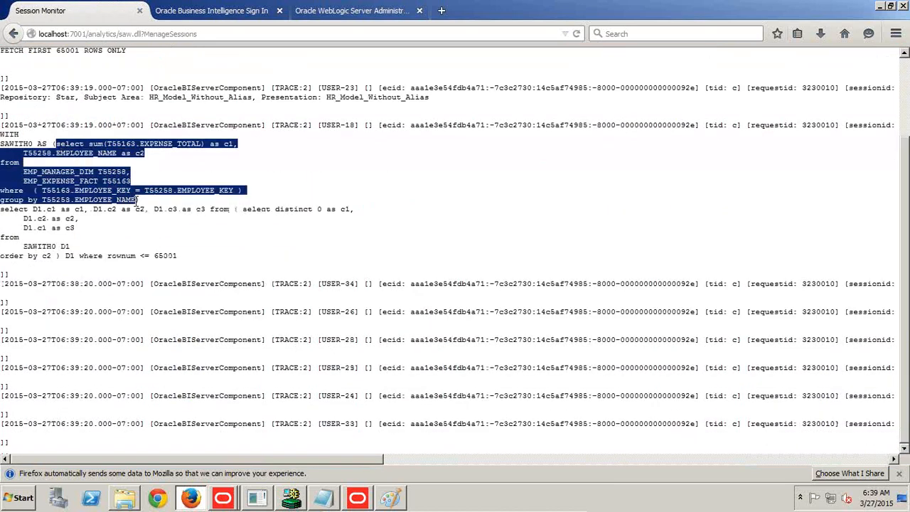
pyautogui.click(390, 497)
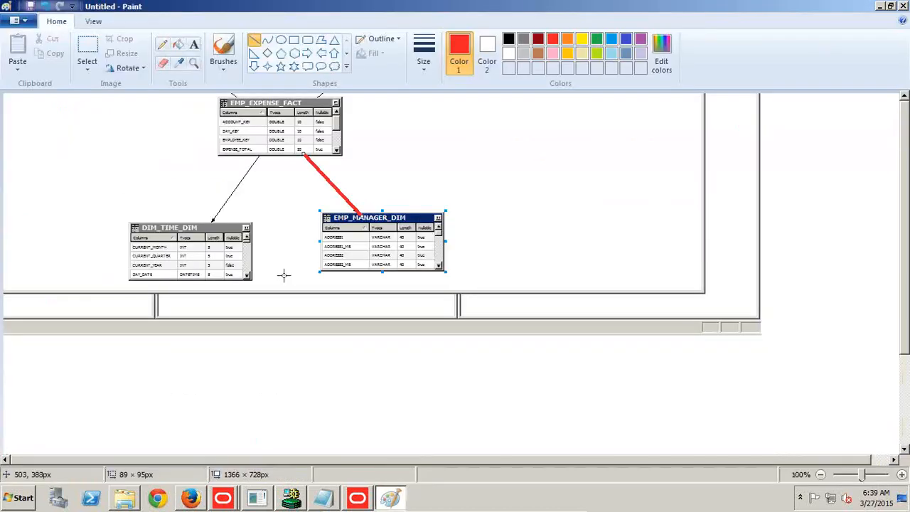
pyautogui.click(194, 45)
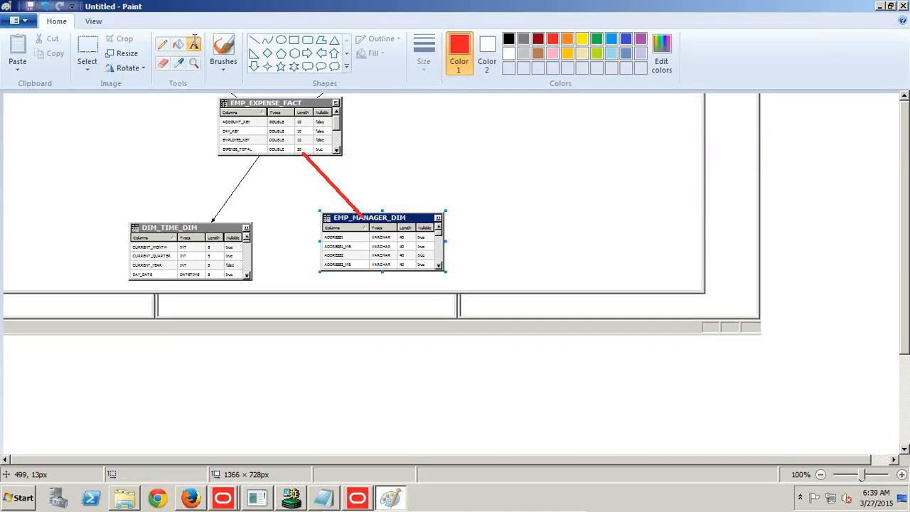
pyautogui.moveTo(393, 96); pyautogui.dragTo(702, 109)
pyautogui.moveTo(782, 109); pyautogui.dragTo(784, 111)
pyautogui.moveTo(588, 113); pyautogui.dragTo(590, 165)
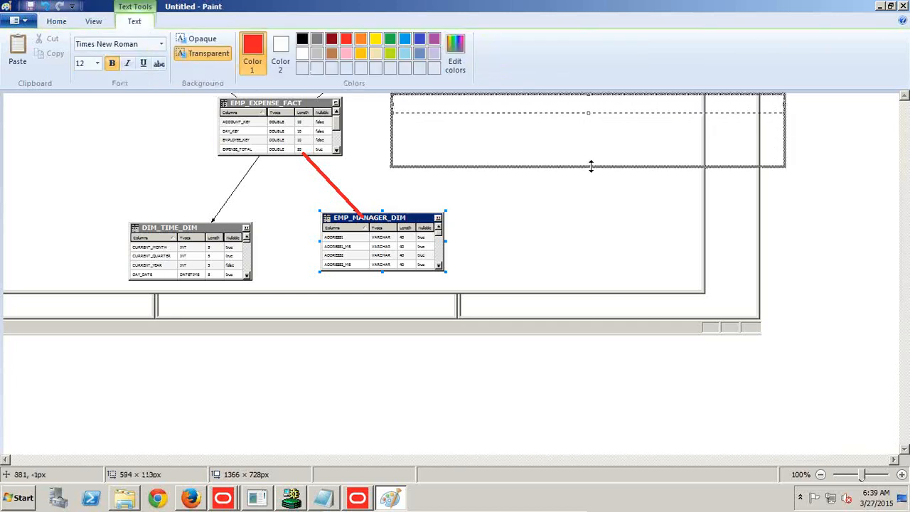
pyautogui.hotkey('ctrl', 'v')
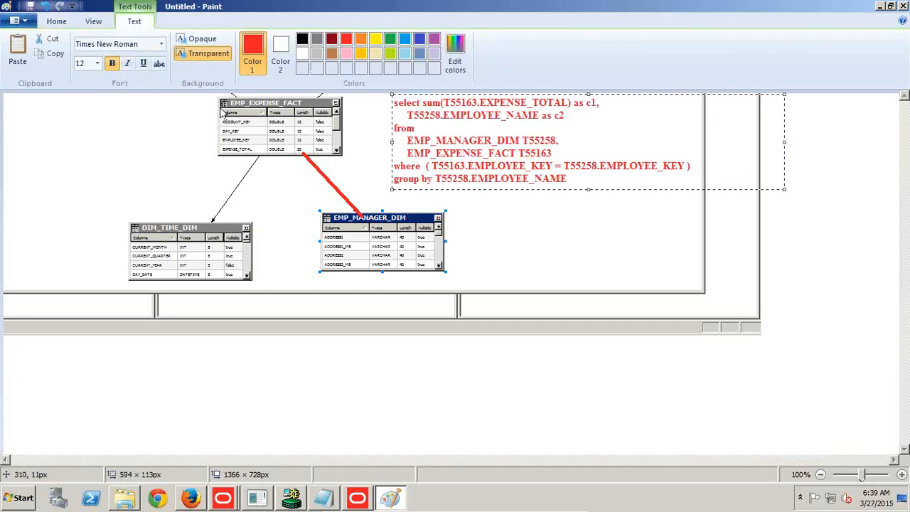
# Outline the WHERE join condition in the pasted SQL with a thinner blue rectangle about 453 × 23 px.
pyautogui.click(57, 22)
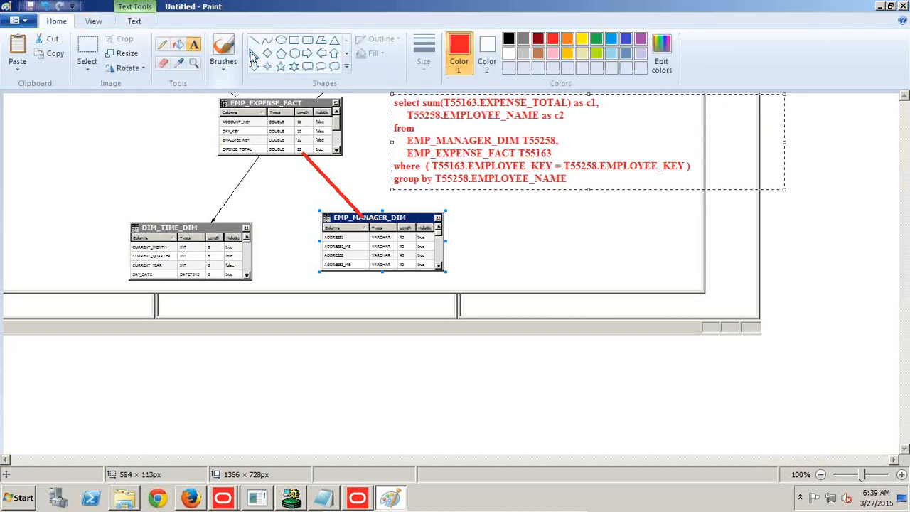
pyautogui.click(294, 41)
pyautogui.click(429, 47)
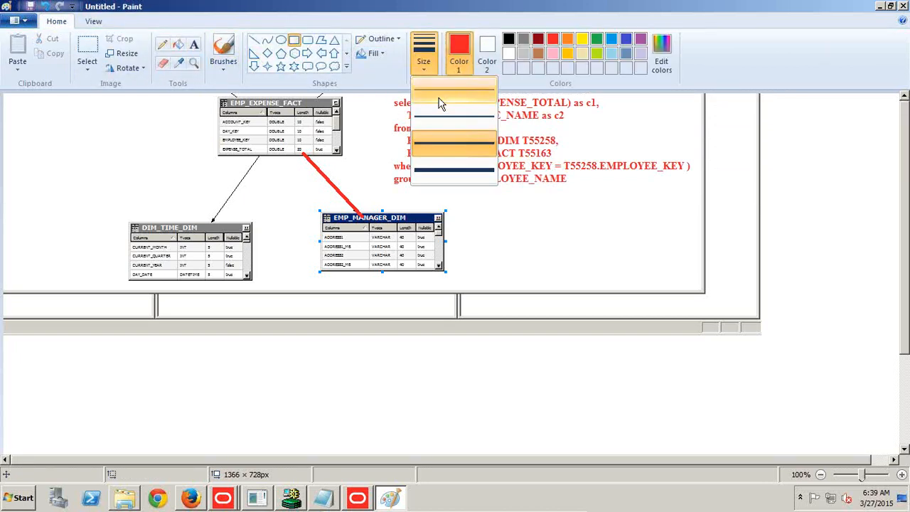
pyautogui.click(433, 116)
pyautogui.click(625, 39)
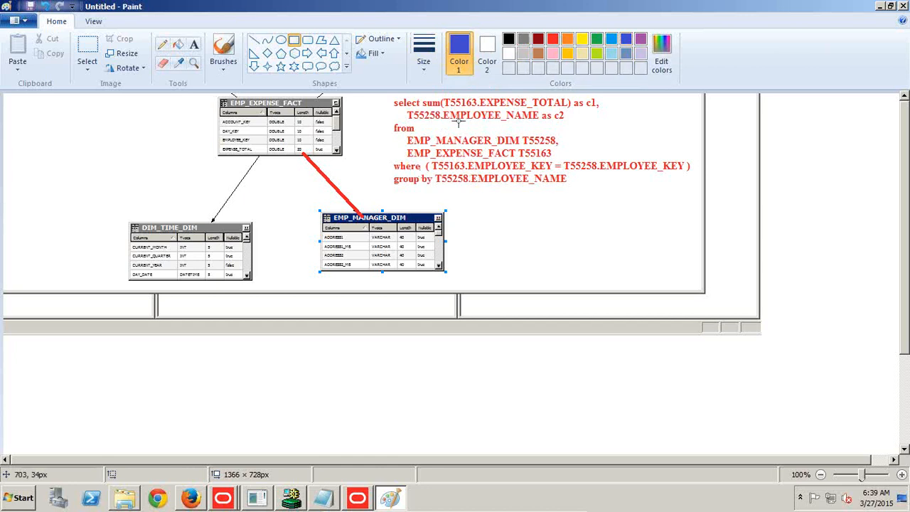
pyautogui.moveTo(390, 157)
pyautogui.mouseDown()
pyautogui.moveTo(401, 178)
pyautogui.moveTo(617, 177)
pyautogui.moveTo(685, 174)
pyautogui.moveTo(695, 163)
pyautogui.moveTo(698, 170)
pyautogui.mouseUp()
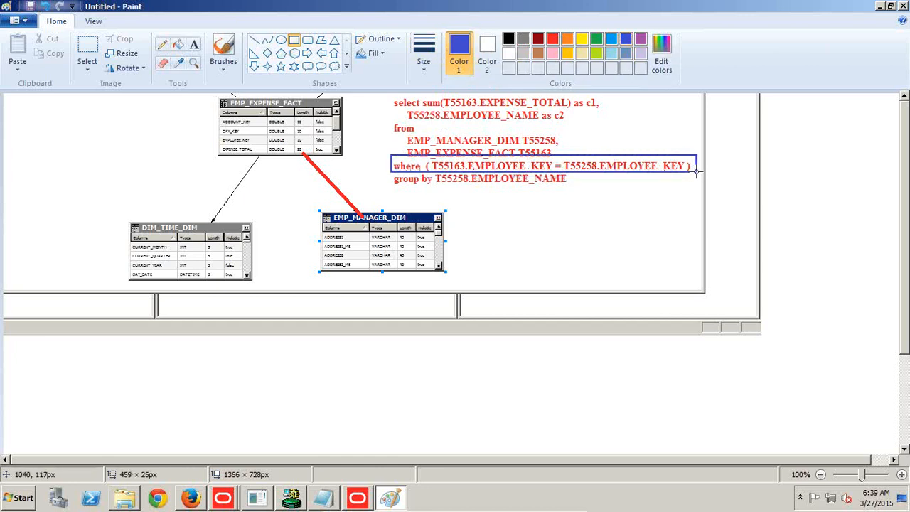
pyautogui.click(388, 160)
pyautogui.moveTo(388, 157)
pyautogui.mouseDown()
pyautogui.moveTo(405, 170)
pyautogui.moveTo(532, 178)
pyautogui.moveTo(697, 169)
pyautogui.mouseUp()
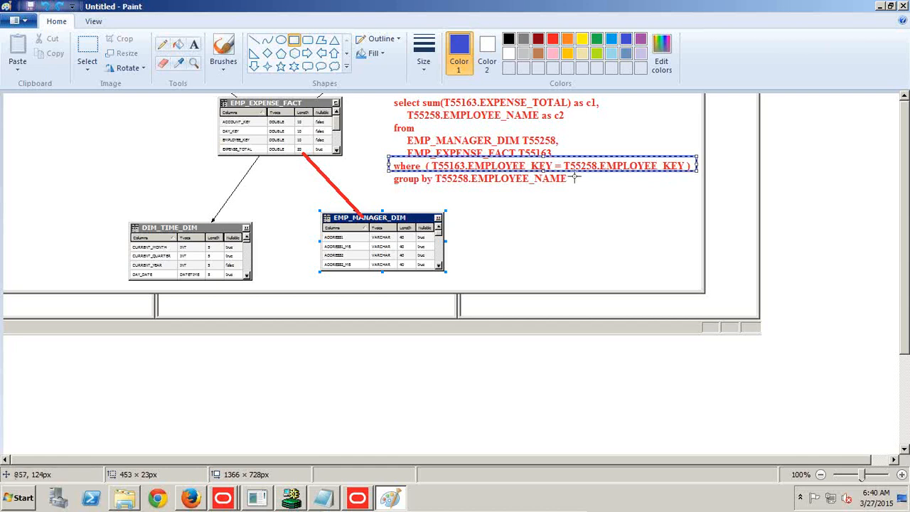
# Return from the session log to the employee expense analysis in Firefox and expand EMP_MANAGER_DIM in its criteria.
pyautogui.hotkey('alt', 'Tab')
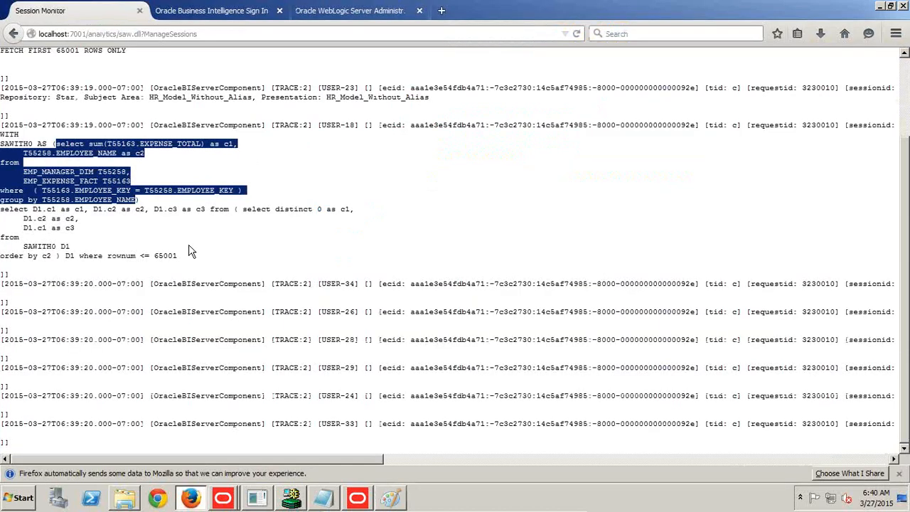
pyautogui.click(13, 34)
pyautogui.click(13, 35)
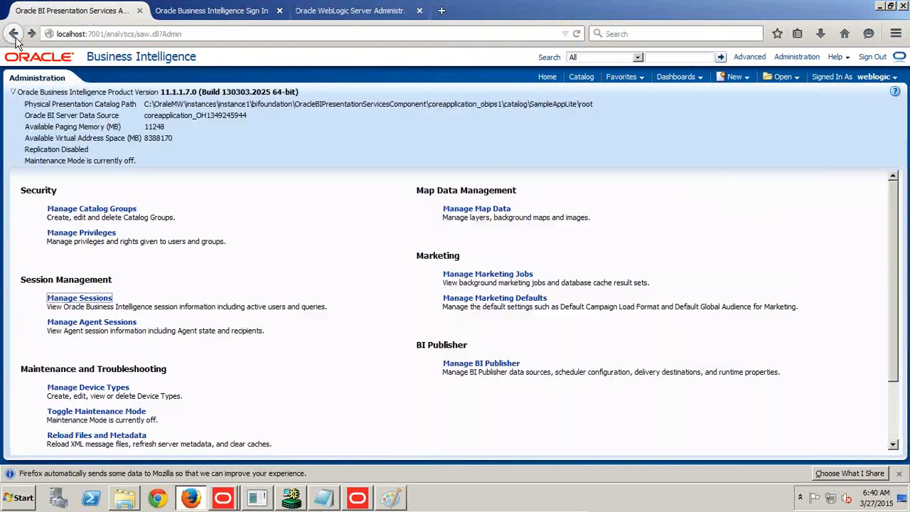
pyautogui.click(13, 34)
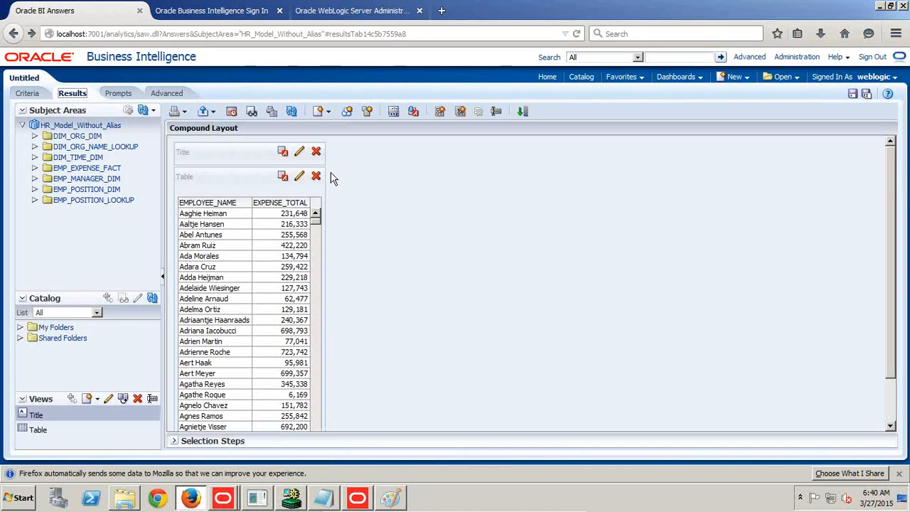
pyautogui.click(29, 94)
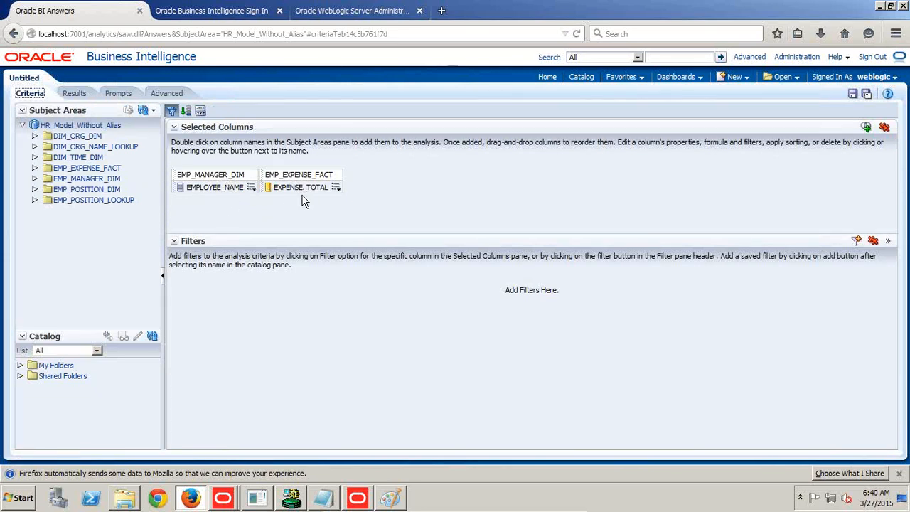
pyautogui.click(34, 179)
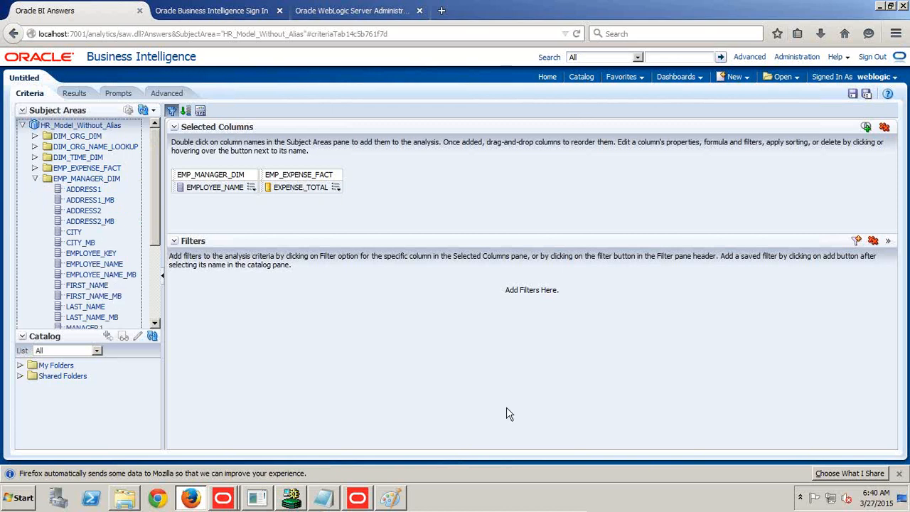
# Switch to the Oracle BI Administration Tool and close the HR_Model_Without_Alias business model diagram.
pyautogui.click(357, 500)
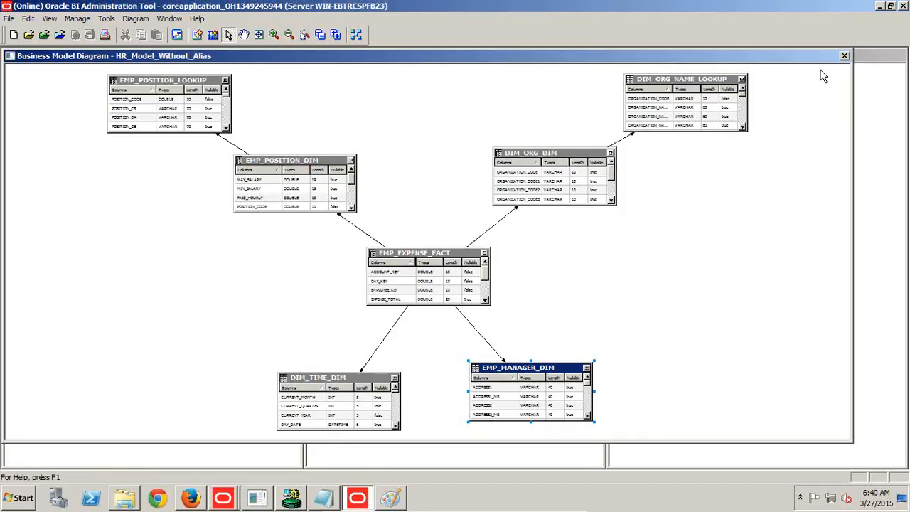
pyautogui.click(844, 56)
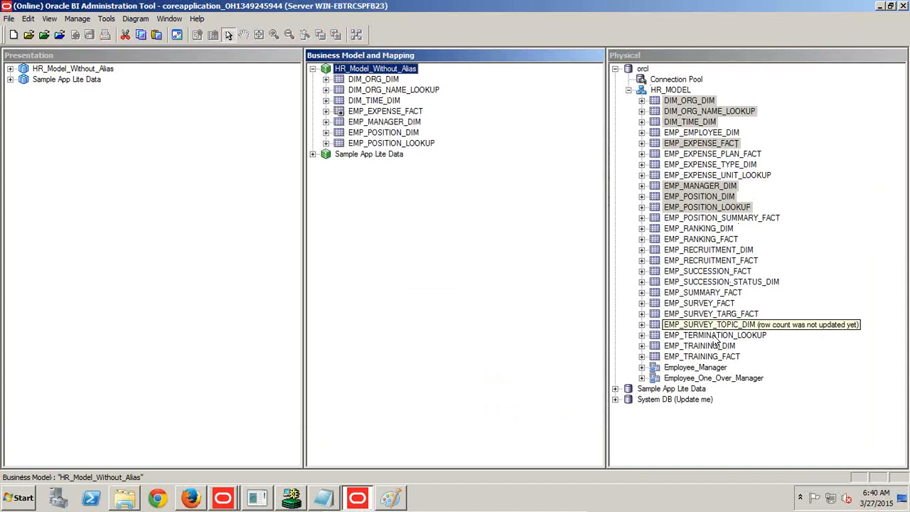
# Try to add the Employee_Manager and Employee_One_Over_Manager aliases to the HR_Model_Without_Alias business model, checking out the affected objects.
pyautogui.click(695, 368)
pyautogui.keyDown('ctrl'); pyautogui.click(695, 378); pyautogui.keyUp('ctrl')
pyautogui.moveTo(703, 377); pyautogui.dragTo(410, 77)
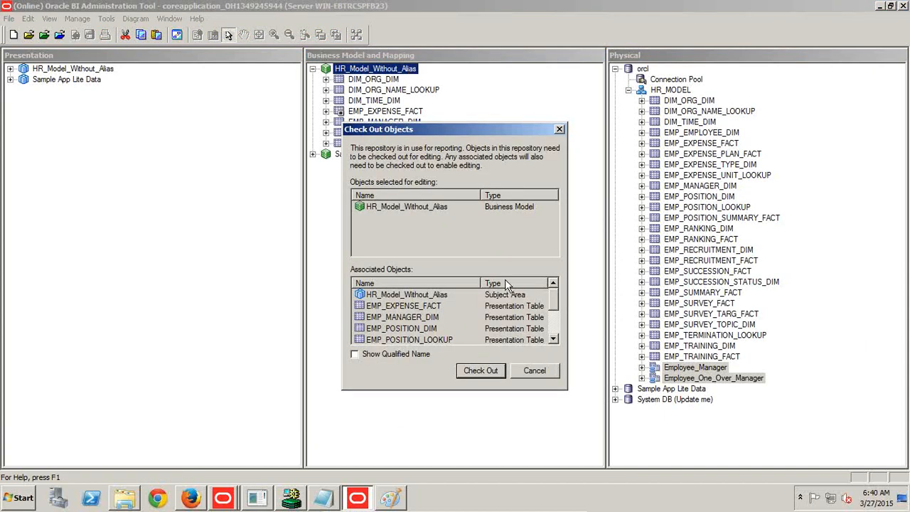
pyautogui.click(480, 370)
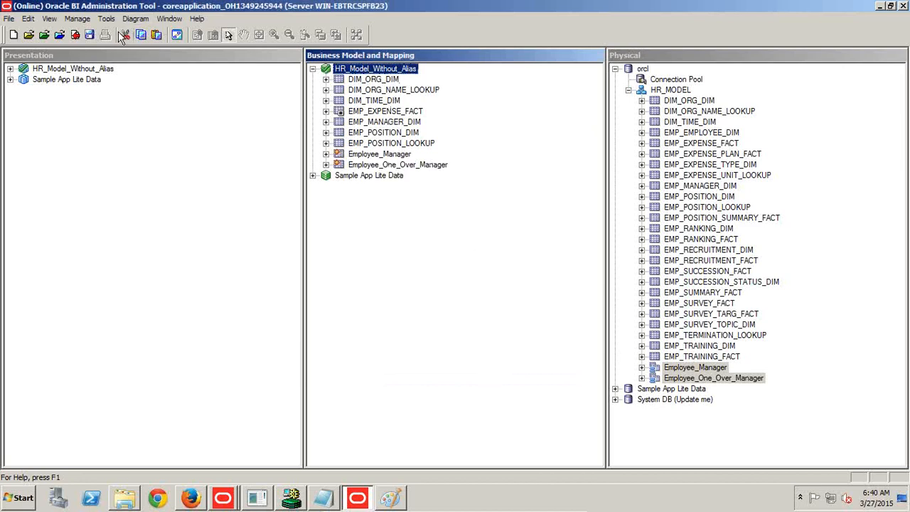
# Delete the logical tables Employee_Manager and Employee_One_Over_Manager from the HR_Model_Without_Alias business model.
pyautogui.click(409, 153)
pyautogui.click(400, 172)
pyautogui.click(400, 158)
pyautogui.hotkey('shift', 'Down')
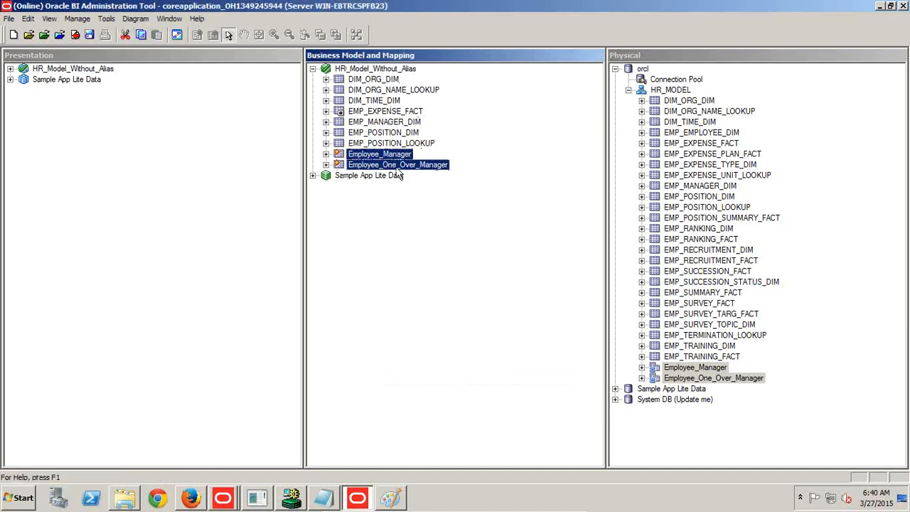
pyautogui.press('Delete')
pyautogui.click(453, 282)
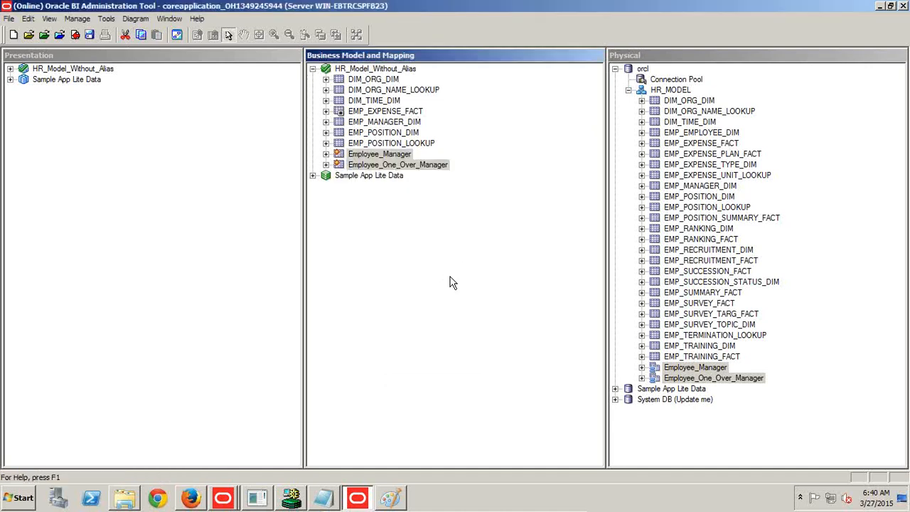
# Create a new business model named HR_Model_with_Alias.
pyautogui.rightClick(360, 207)
pyautogui.click(382, 215)
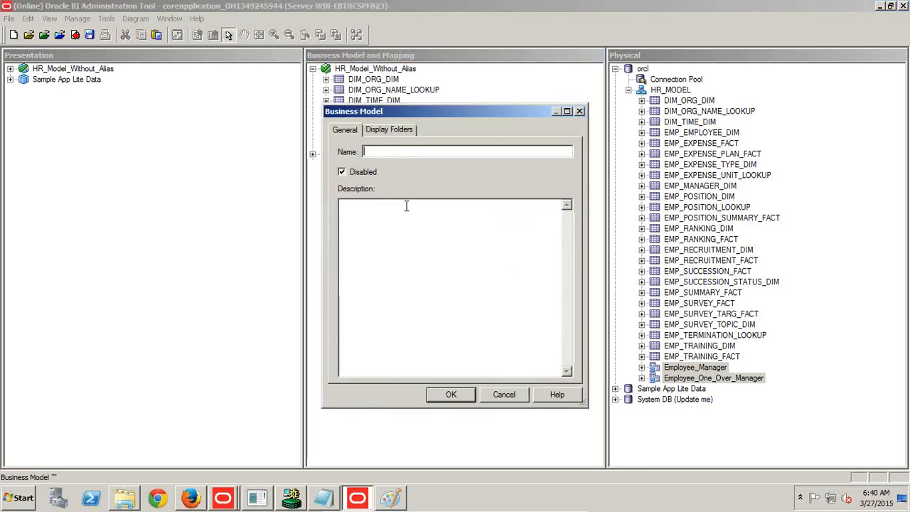
pyautogui.write('HR_M')
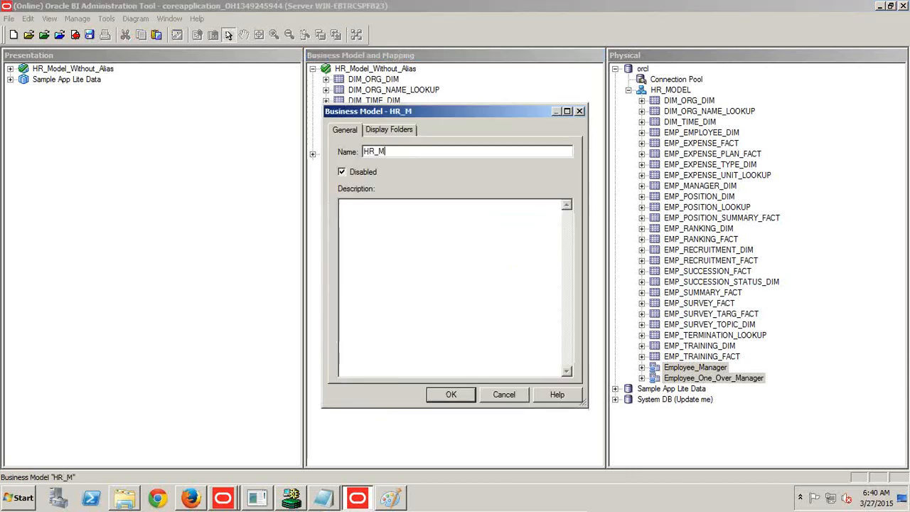
pyautogui.write('odel_with_Alsi')
pyautogui.press('BackSpace')
pyautogui.press('BackSpace')
pyautogui.write('ias')
pyautogui.press('Return')
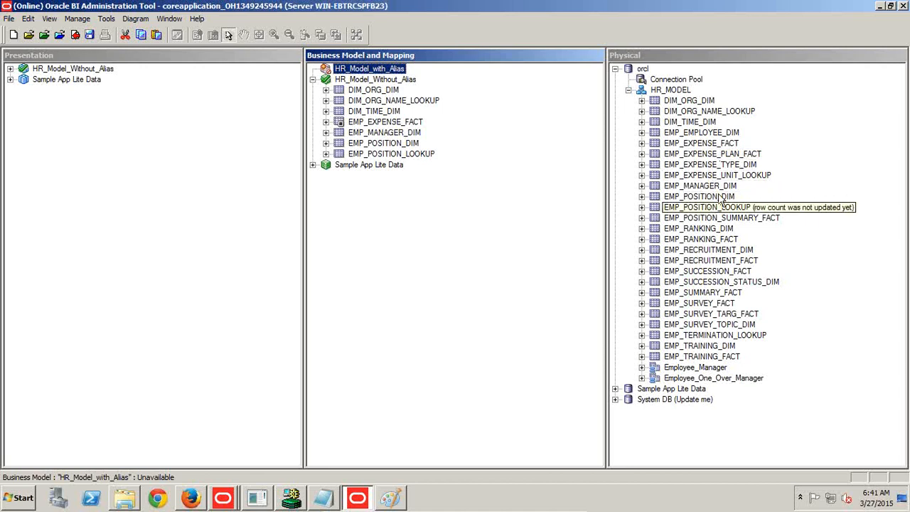
# Add DIM_ORG_DIM, DIM_ORG_NAME_LOOKUP, DIM_TIME_DIM, EMP_EXPENSE_FACT, EMP_MANAGER_DIM, EMP_POSITION_DIM, EMP_POSITION_LOOKUP, Employee_Manager and Employee_One_Over_Manager from the physical layer to the HR_Model_with_Alias business model.
pyautogui.click(711, 145)
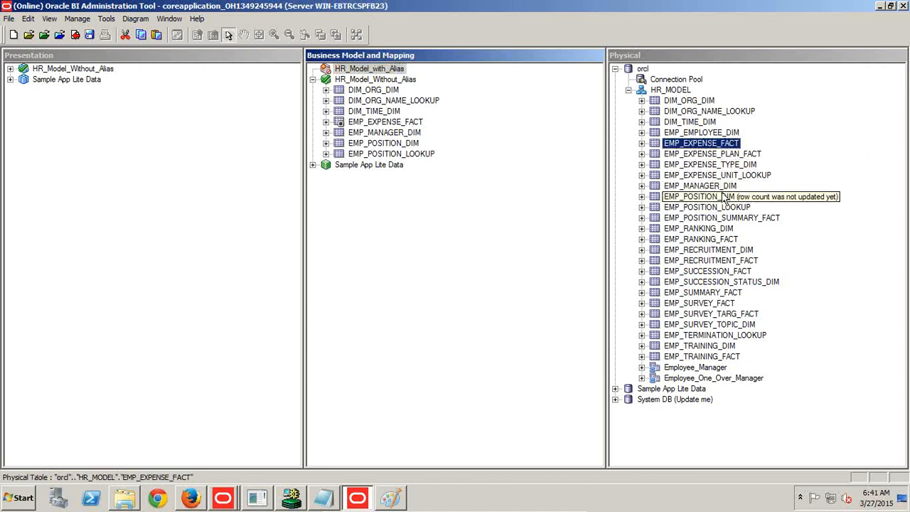
pyautogui.keyDown('ctrl'); pyautogui.click(724, 186); pyautogui.keyUp('ctrl')
pyautogui.keyDown('ctrl'); pyautogui.click(709, 124); pyautogui.keyUp('ctrl')
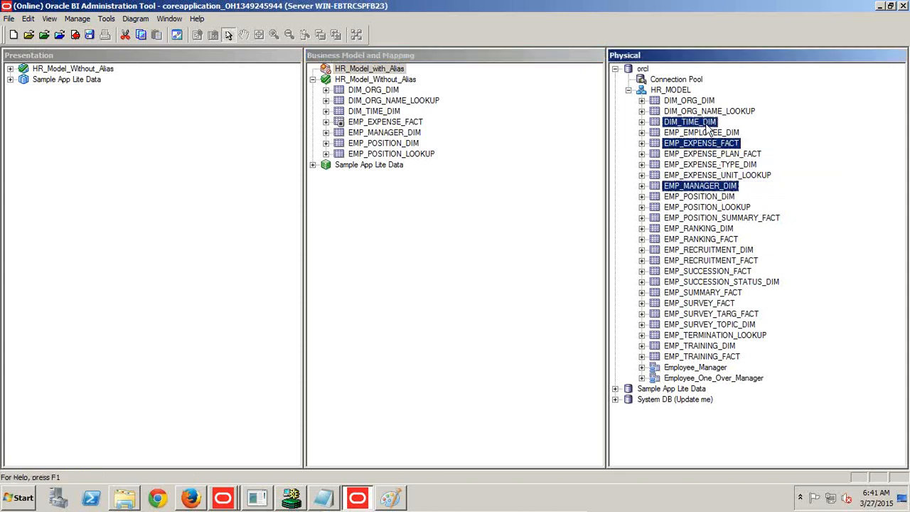
pyautogui.keyDown('ctrl'); pyautogui.click(702, 102); pyautogui.keyUp('ctrl')
pyautogui.keyDown('ctrl'); pyautogui.click(704, 112); pyautogui.keyUp('ctrl')
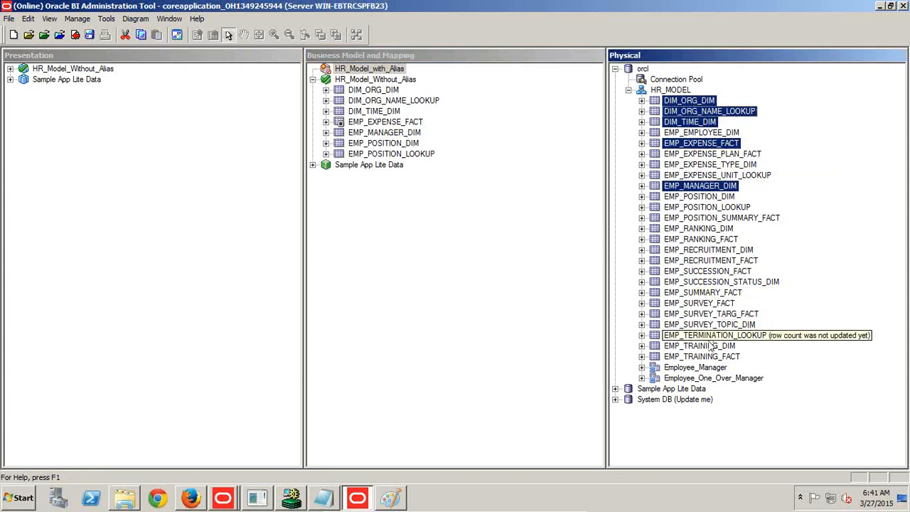
pyautogui.keyDown('ctrl'); pyautogui.click(695, 368); pyautogui.keyUp('ctrl')
pyautogui.keyDown('ctrl'); pyautogui.click(710, 378); pyautogui.keyUp('ctrl')
pyautogui.keyDown('ctrl'); pyautogui.click(711, 207); pyautogui.keyUp('ctrl')
pyautogui.keyDown('ctrl'); pyautogui.click(709, 188); pyautogui.keyUp('ctrl')
pyautogui.keyDown('ctrl'); pyautogui.click(706, 196); pyautogui.keyUp('ctrl')
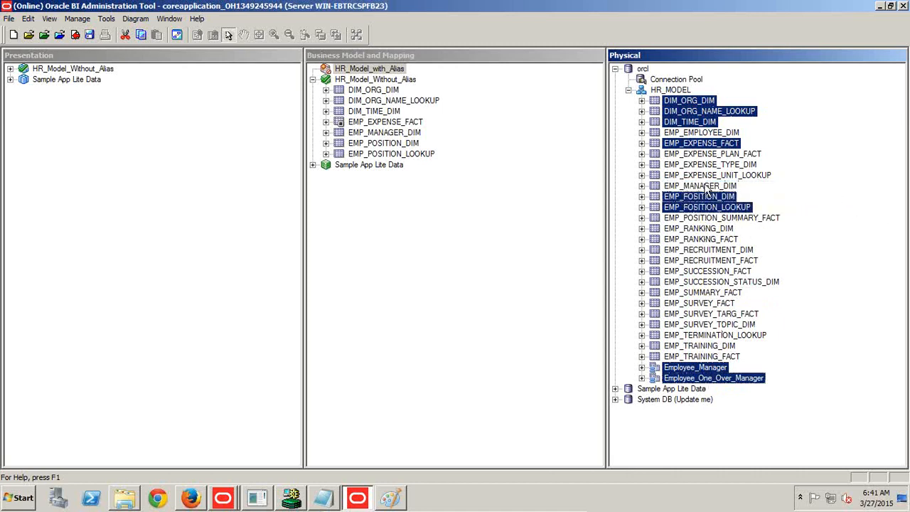
pyautogui.keyDown('ctrl'); pyautogui.click(708, 187); pyautogui.keyUp('ctrl')
pyautogui.moveTo(709, 187); pyautogui.dragTo(382, 68)
# Display the business model diagram of HR_Model_with_Alias.
pyautogui.rightClick(384, 69)
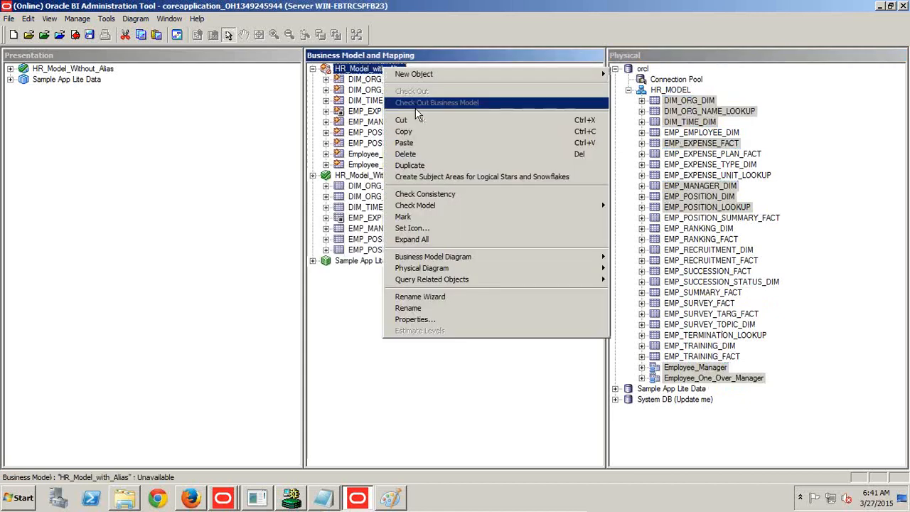
pyautogui.moveTo(467, 259)
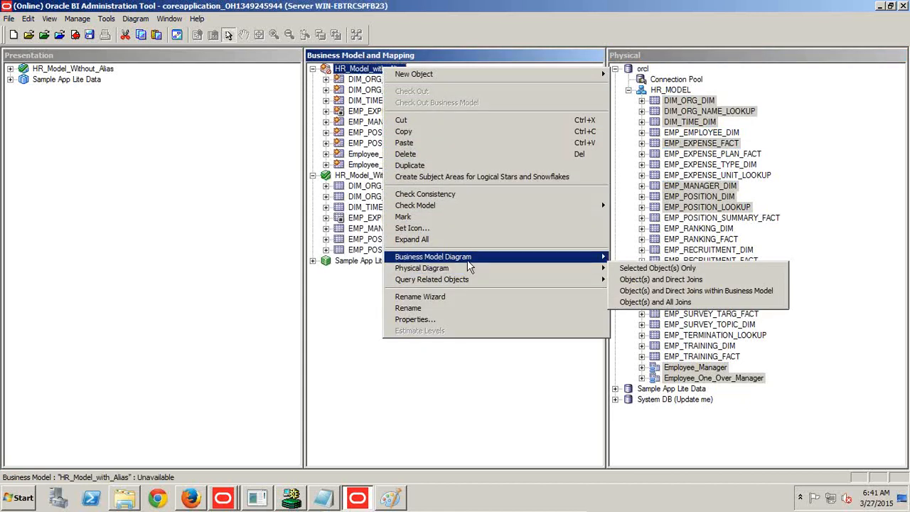
pyautogui.click(643, 257)
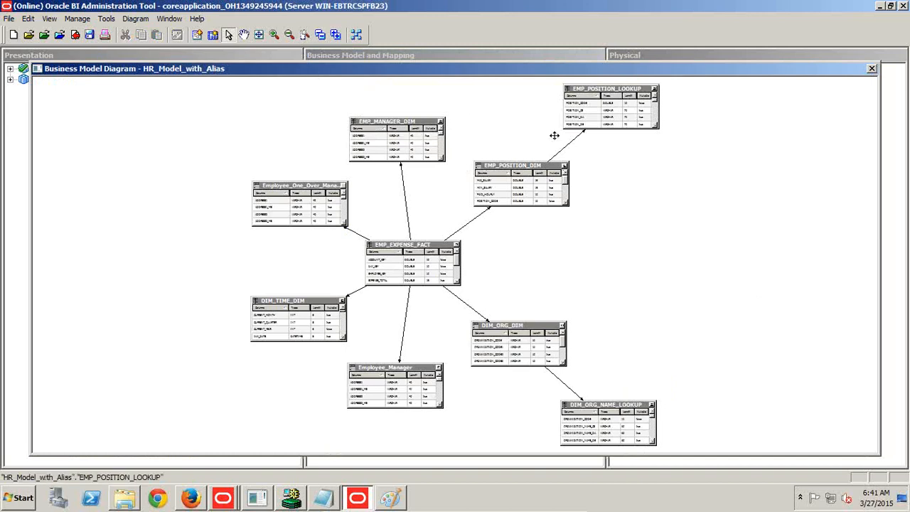
# Arrange Employee_One_Over_Manager and EMP_MANAGER_DIM to the right of EMP_EXPENSE_FACT, with EMP_POSITION_DIM and EMP_POSITION_LOOKUP to its left.
pyautogui.click(311, 186)
pyautogui.moveTo(310, 187); pyautogui.dragTo(602, 239)
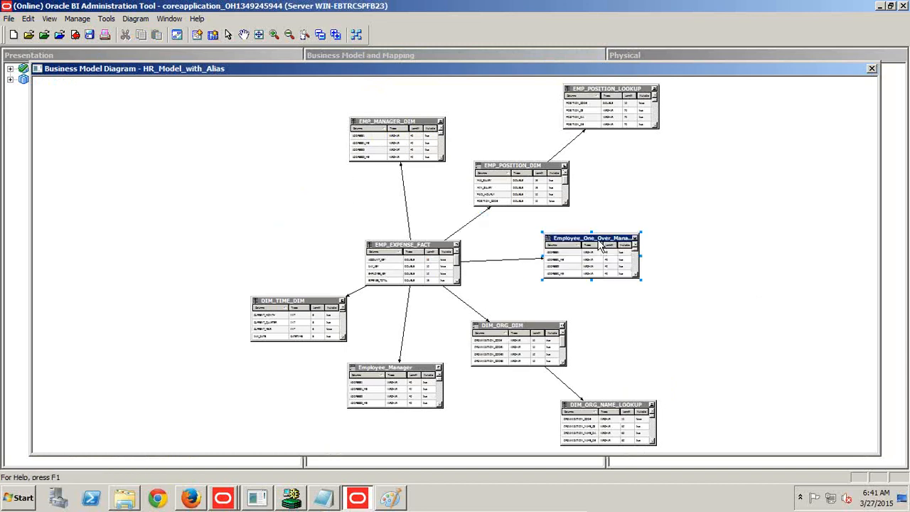
pyautogui.moveTo(506, 171); pyautogui.dragTo(283, 178)
pyautogui.moveTo(589, 91); pyautogui.dragTo(142, 179)
pyautogui.moveTo(384, 131); pyautogui.dragTo(573, 183)
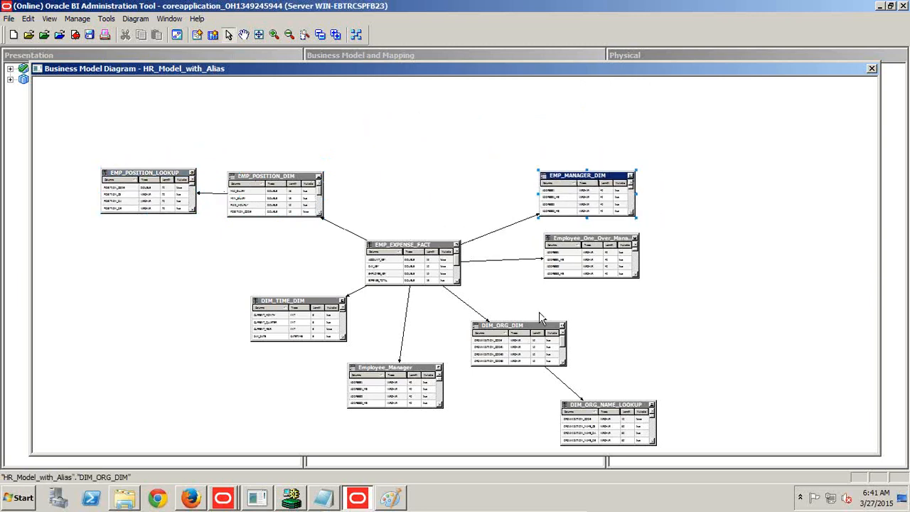
# Place Employee_Manager below Employee_One_Over_Manager and move DIM_ORG_DIM beneath EMP_EXPENSE_FACT in the diagram.
pyautogui.click(424, 377)
pyautogui.moveTo(424, 376); pyautogui.dragTo(664, 302)
pyautogui.moveTo(551, 328); pyautogui.dragTo(467, 364)
pyautogui.moveTo(631, 296); pyautogui.dragTo(590, 297)
# Align EMP_MANAGER_DIM, Employee_One_Over_Manager and Employee_Manager in one column beside EMP_EXPENSE_FACT.
pyautogui.moveTo(554, 186); pyautogui.dragTo(537, 187)
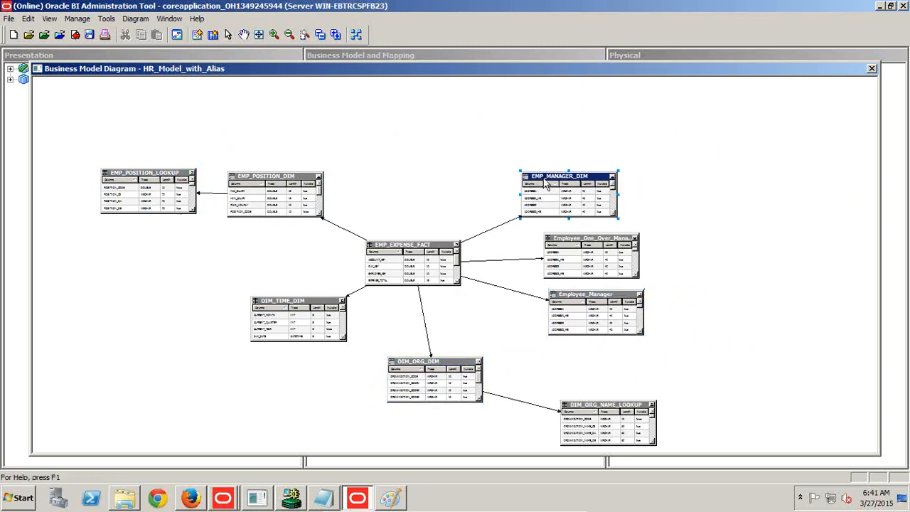
pyautogui.moveTo(573, 243); pyautogui.dragTo(546, 243)
pyautogui.moveTo(556, 177); pyautogui.dragTo(548, 177)
pyautogui.moveTo(584, 291); pyautogui.dragTo(558, 284)
pyautogui.click(274, 34)
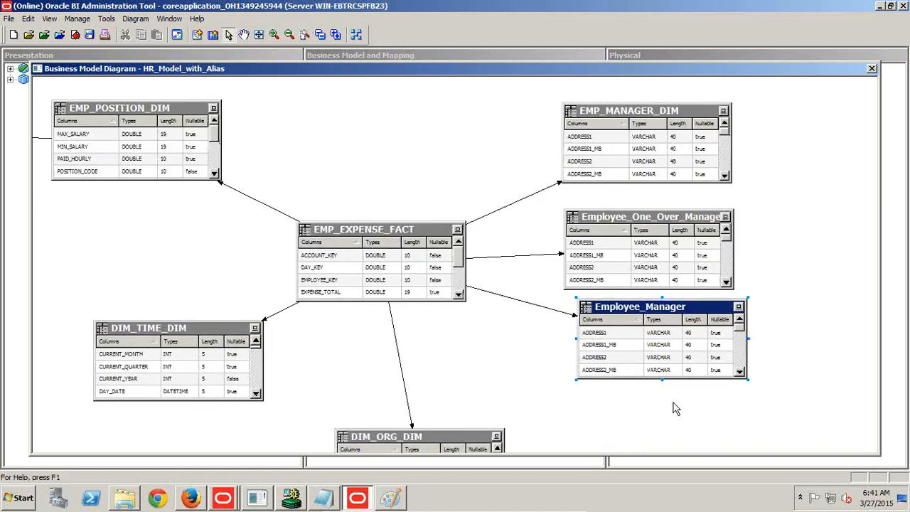
pyautogui.moveTo(682, 313); pyautogui.dragTo(668, 315)
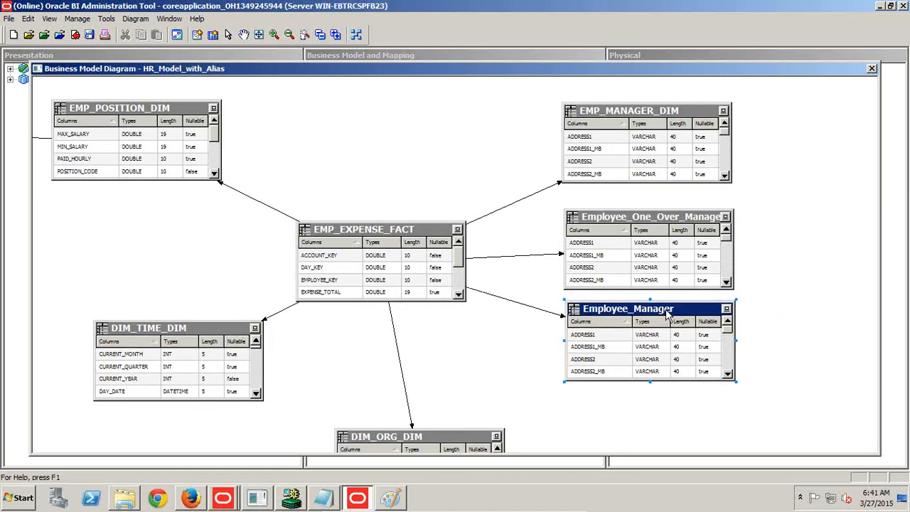
# Capture the screen with the slightly zoomed-out HR_Model_with_Alias diagram and paste it into a new Paint picture.
pyautogui.click(289, 35)
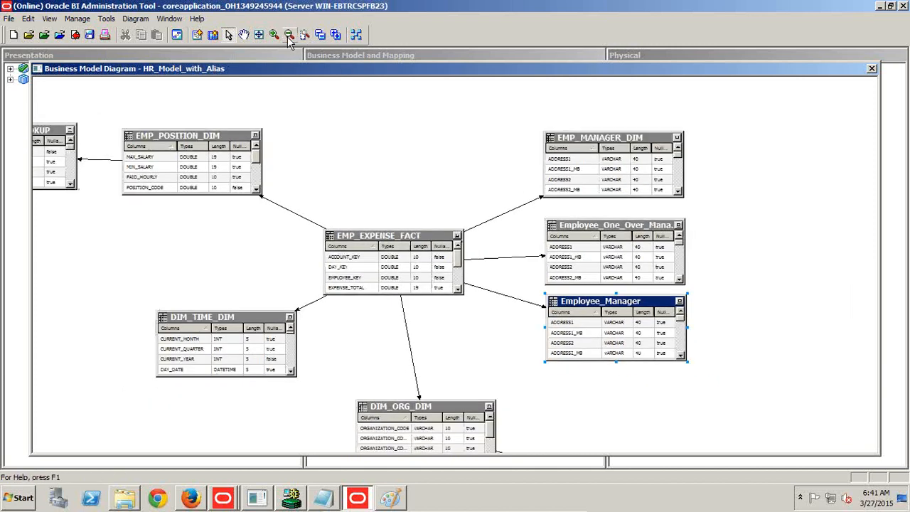
pyautogui.click(20, 498)
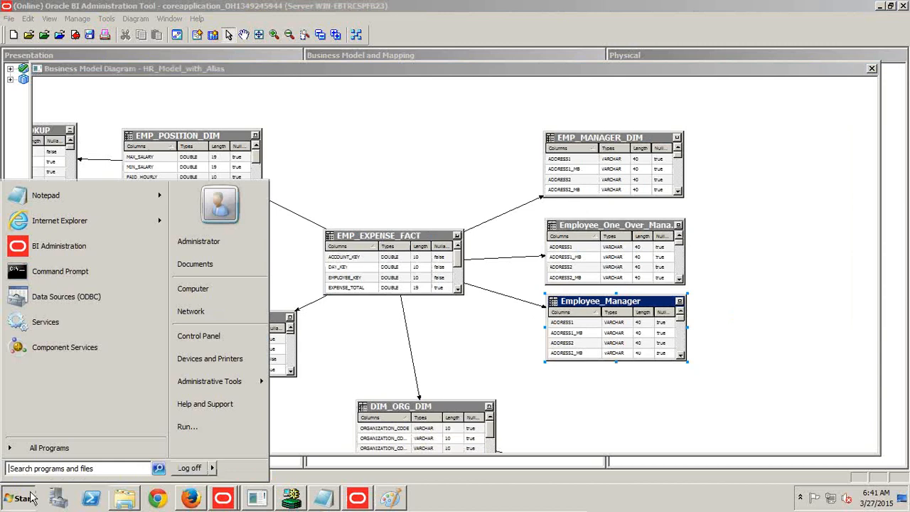
pyautogui.write('mspaint')
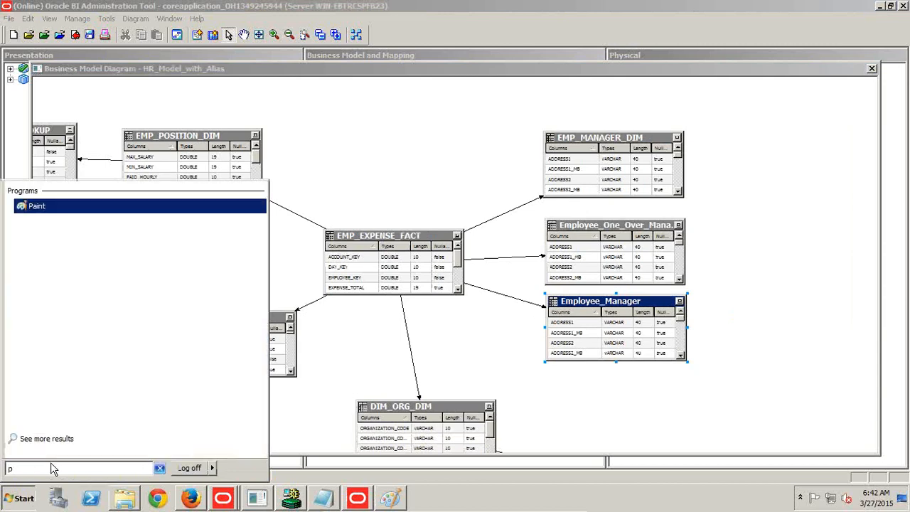
pyautogui.press('Return')
pyautogui.hotkey('ctrl', 'v')
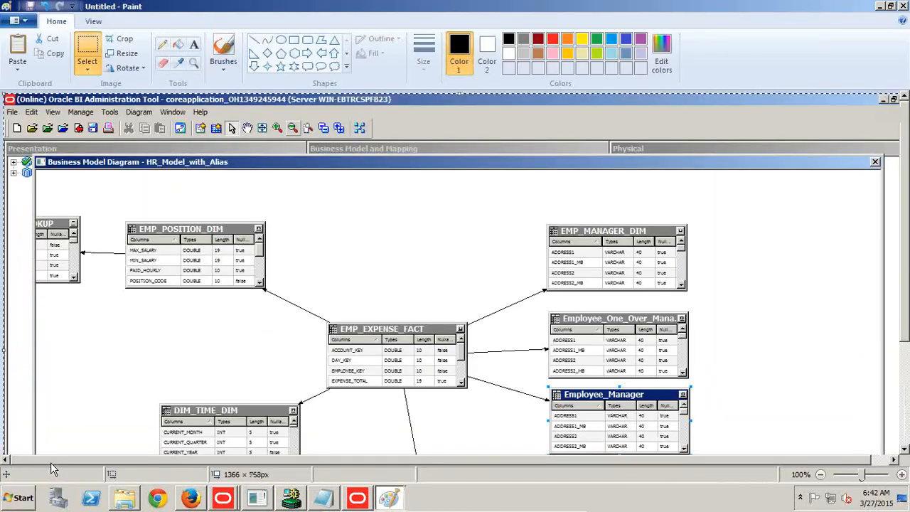
# Shift the pasted HR_Model_with_Alias screenshot up and to the left so EMP_EXPENSE_FACT and its three employee tables are fully in view.
pyautogui.moveTo(404, 398)
pyautogui.mouseDown()
pyautogui.moveTo(292, 313)
pyautogui.moveTo(250, 256)
pyautogui.mouseUp()
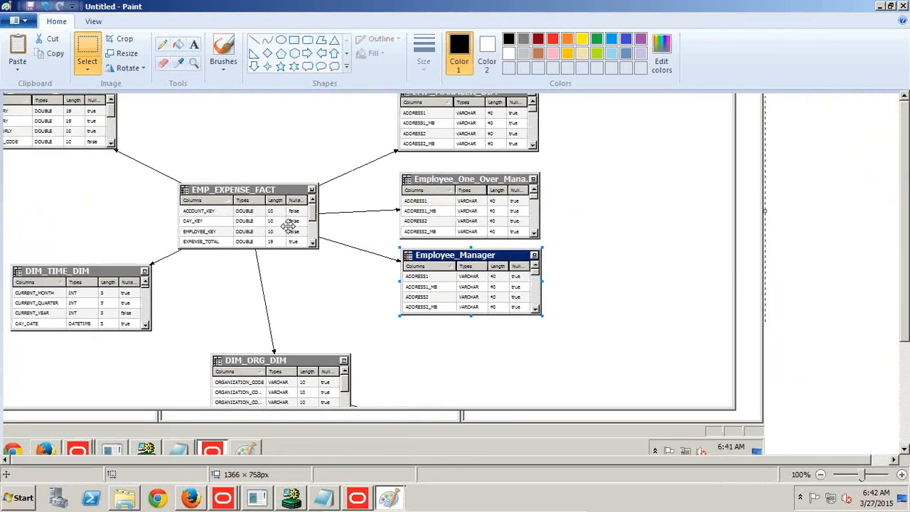
pyautogui.moveTo(288, 224); pyautogui.dragTo(278, 250)
# Try to cut EMP_EXPENSE_FACT with its three employee tables from the screenshot and paste them into the annotated SQL picture.
pyautogui.click(87, 56)
pyautogui.moveTo(146, 100); pyautogui.dragTo(540, 347)
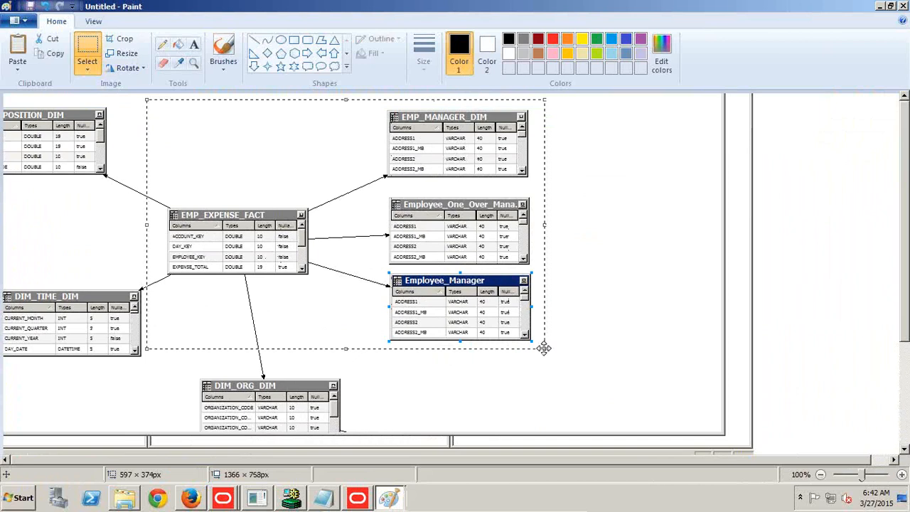
pyautogui.press('Delete')
pyautogui.click(390, 474)
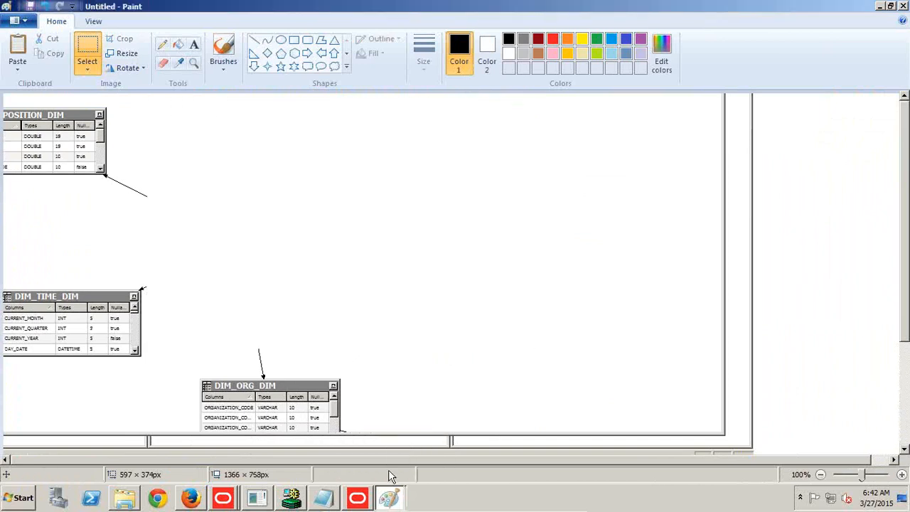
pyautogui.click(391, 496)
pyautogui.click(389, 450)
pyautogui.hotkey('ctrl', 'v')
pyautogui.moveTo(261, 150)
pyautogui.mouseDown()
pyautogui.moveTo(468, 302)
pyautogui.moveTo(679, 353)
pyautogui.moveTo(618, 398)
pyautogui.moveTo(742, 300)
pyautogui.moveTo(771, 293)
pyautogui.mouseUp()
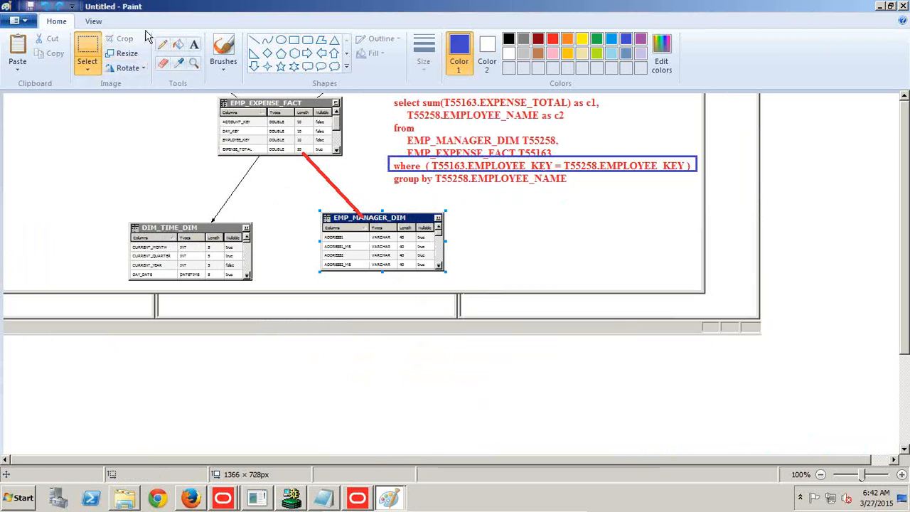
# Move the EMP_MANAGER_DIM diagram and its red SQL text to the left in the annotated picture, and clear the area beneath them.
pyautogui.moveTo(114, 96); pyautogui.dragTo(719, 271)
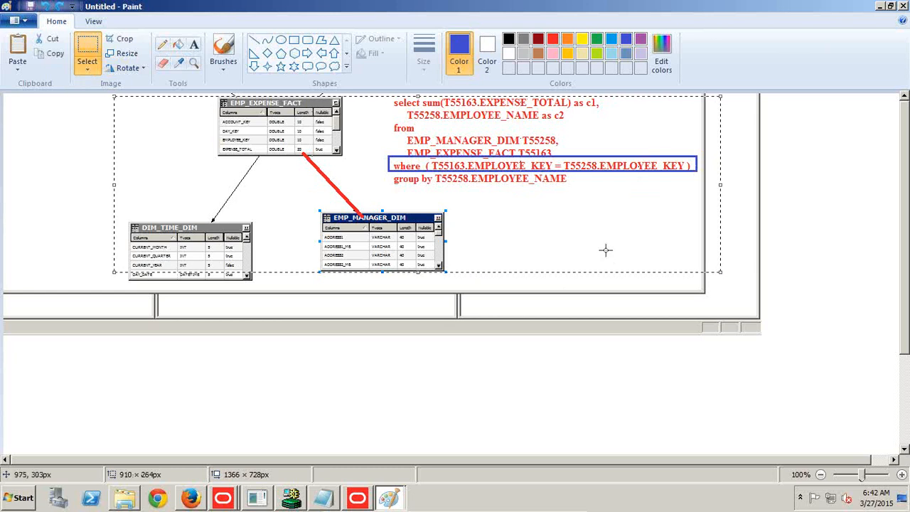
pyautogui.moveTo(112, 94); pyautogui.dragTo(711, 298)
pyautogui.moveTo(580, 248); pyautogui.dragTo(461, 262)
pyautogui.click(13, 308)
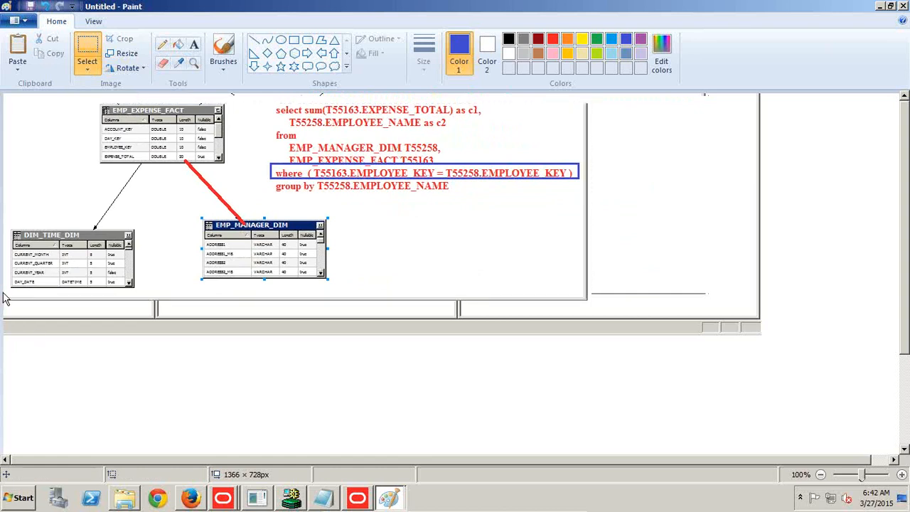
pyautogui.moveTo(8, 291); pyautogui.dragTo(900, 462)
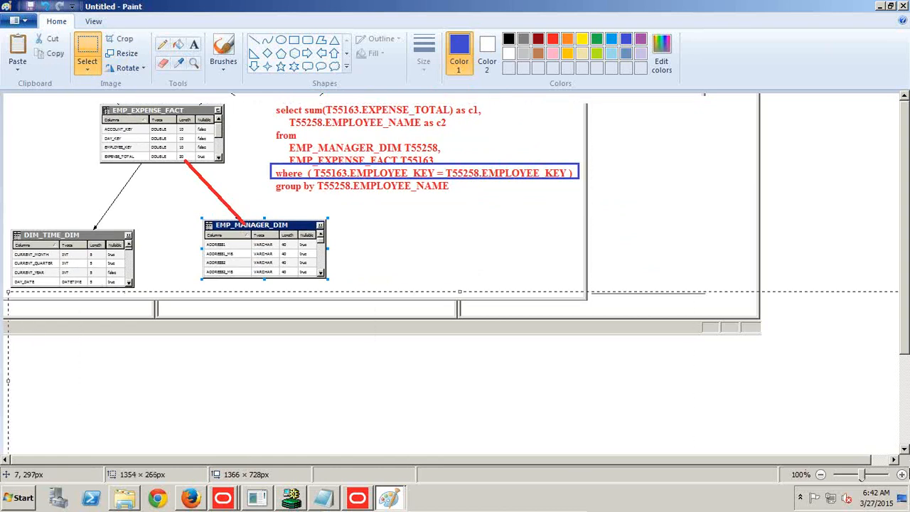
pyautogui.press('Delete')
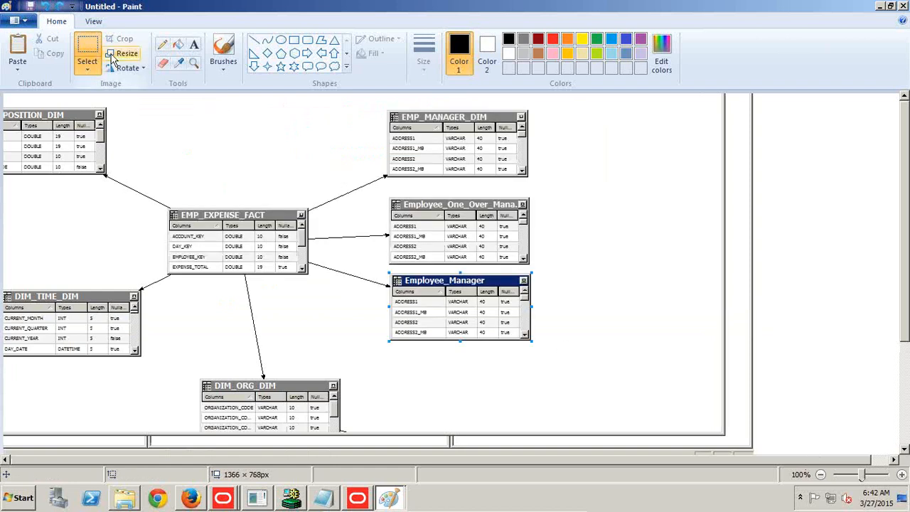
# Cut EMP_EXPENSE_FACT and its three employee tables from the alias screenshot and place them below the SQL in the annotated picture.
pyautogui.moveTo(143, 108); pyautogui.dragTo(545, 344)
pyautogui.press('Delete')
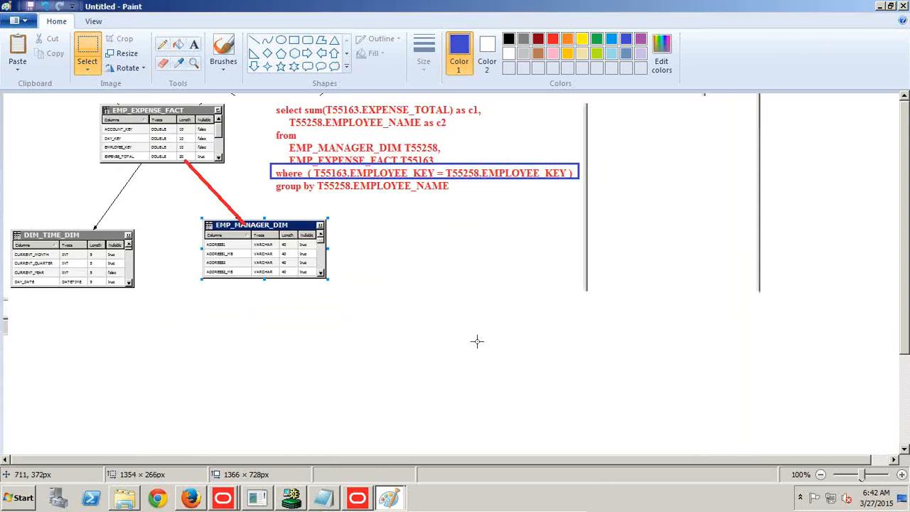
pyautogui.hotkey('ctrl', 'v')
pyautogui.moveTo(279, 266); pyautogui.dragTo(647, 361)
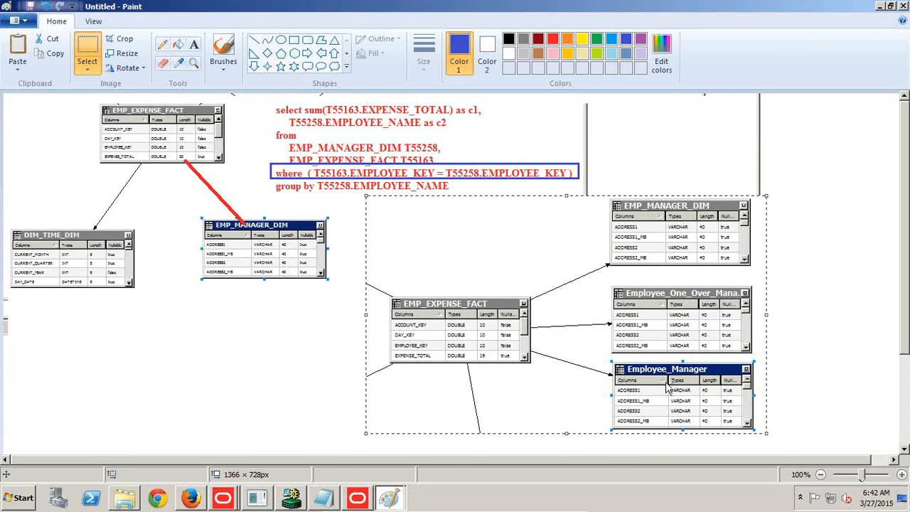
# In the Notepad test notes, mark Employee Manager Expenses and Employee One over Manager expenses as Failed under Test#1.
pyautogui.click(322, 496)
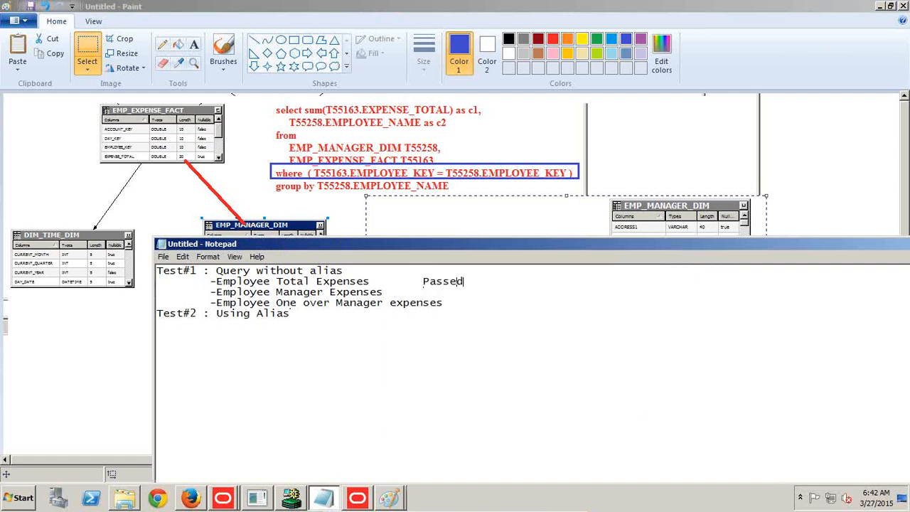
pyautogui.moveTo(464, 291); pyautogui.dragTo(423, 291)
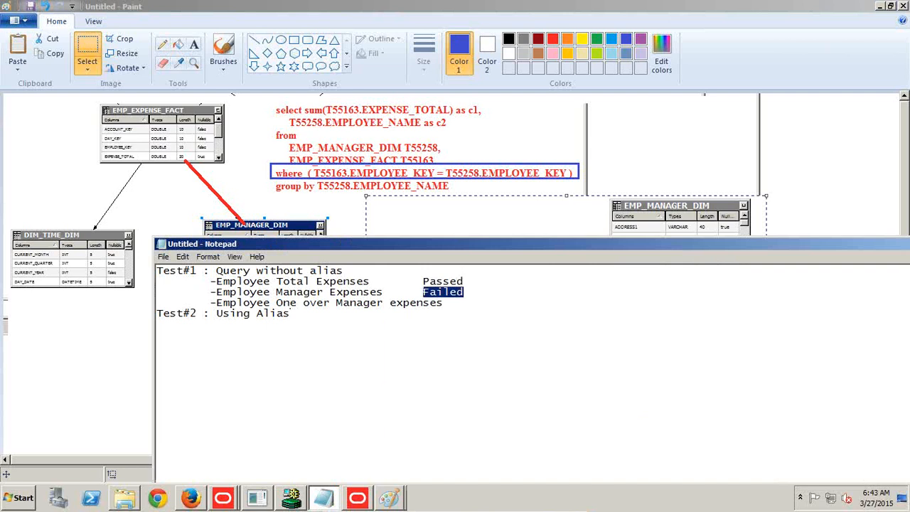
pyautogui.click(423, 298)
pyautogui.write('Failed')
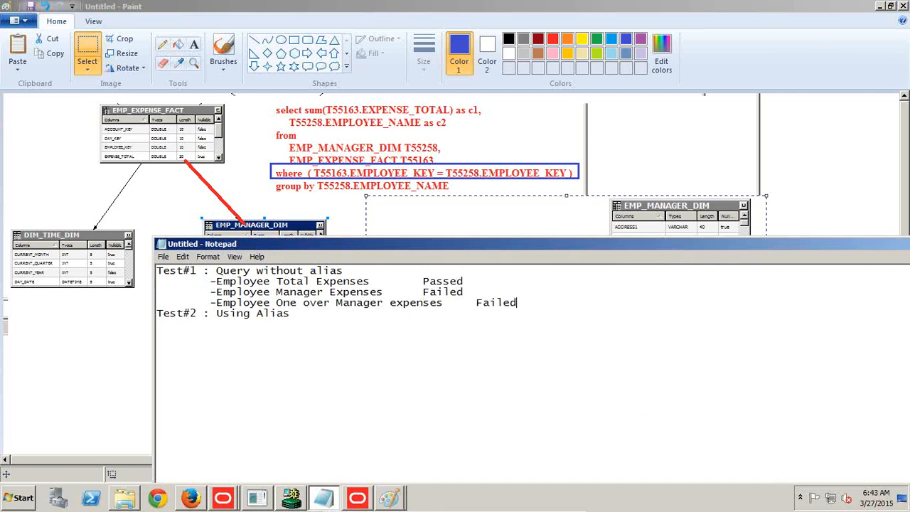
# Copy the three Test#1 expense lines with their results beneath "Test#2 : Using Alias".
pyautogui.hotkey('shift', 'Down')
pyautogui.hotkey('shift', 'Down')
pyautogui.hotkey('shift', 'Down')
pyautogui.hotkey('ctrl', 'c')
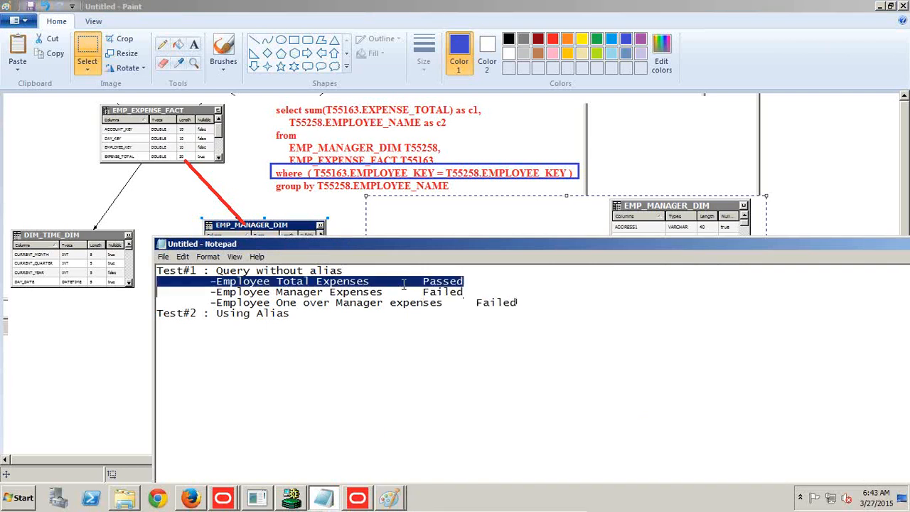
pyautogui.press('Right')
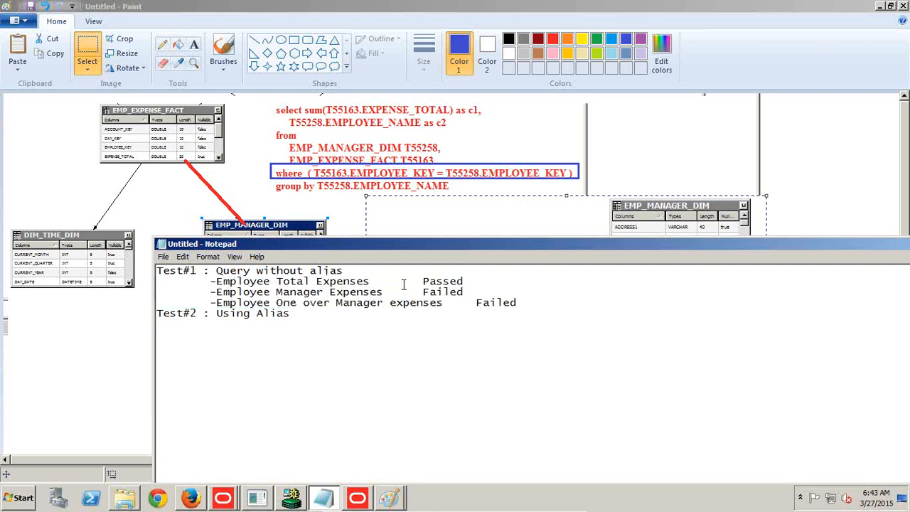
pyautogui.hotkey('ctrl', 'v')
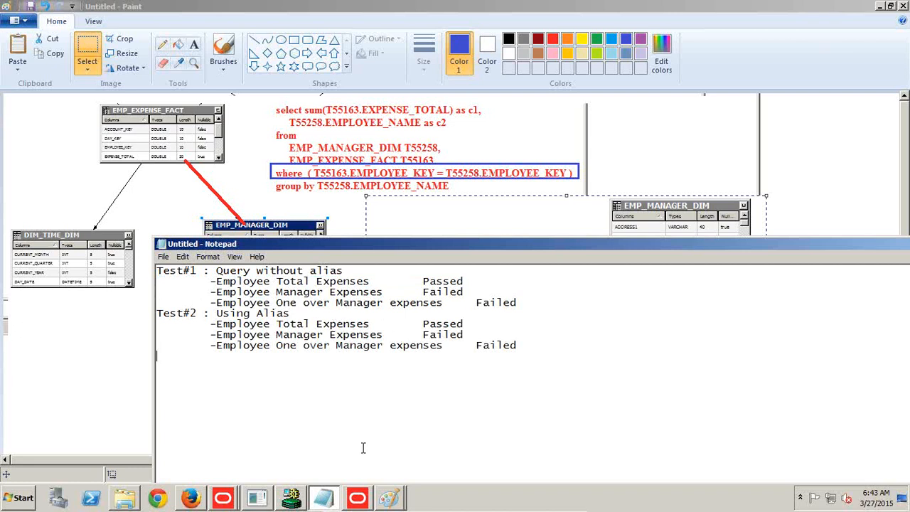
# In the Oracle BI Administration Tool, close the business model diagram and add HR_Model_with_Alias to the Presentation layer.
pyautogui.click(204, 500)
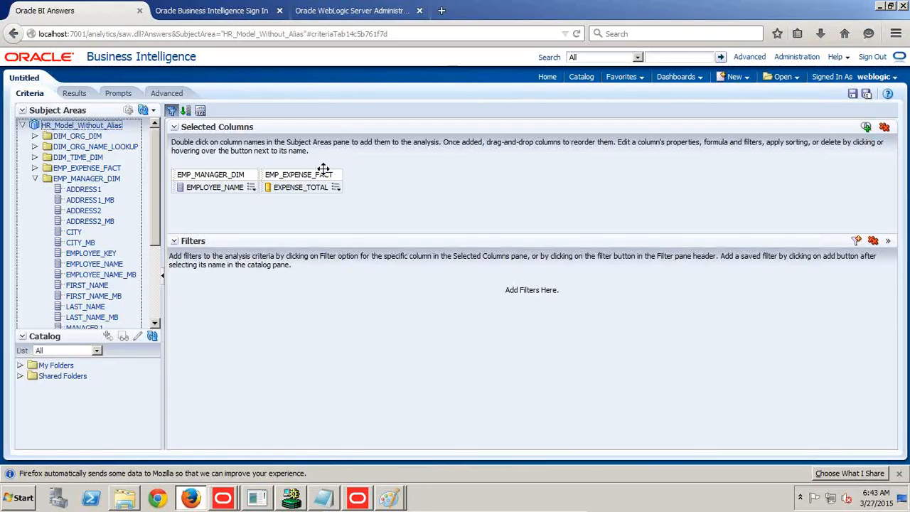
pyautogui.click(360, 498)
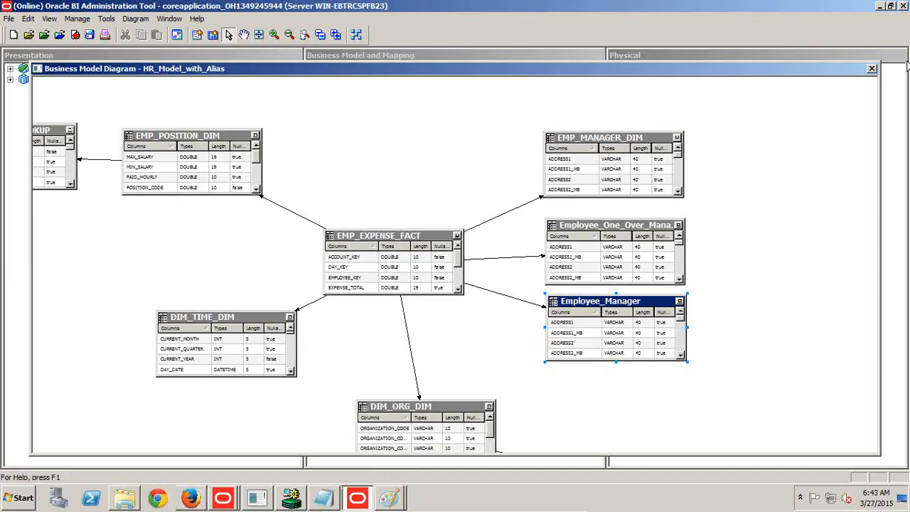
pyautogui.click(871, 68)
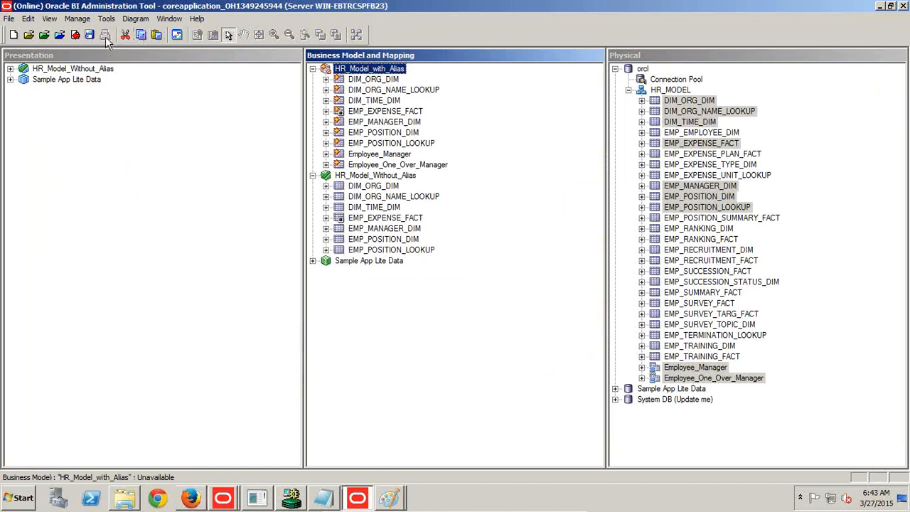
pyautogui.moveTo(349, 73); pyautogui.dragTo(117, 92)
# Save the repository with a global consistency check, and mark HR_Model_with_Alias as available for queries.
pyautogui.click(90, 37)
pyautogui.click(472, 278)
pyautogui.click(425, 272)
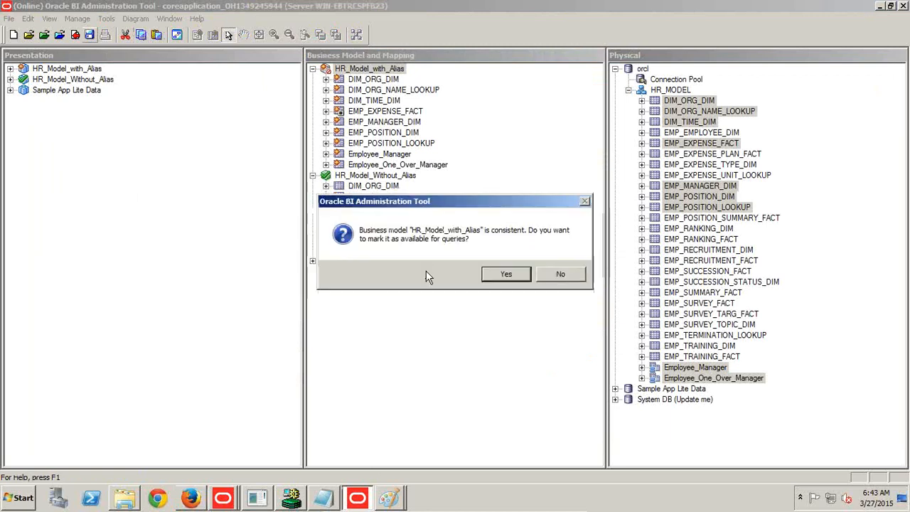
pyautogui.click(499, 275)
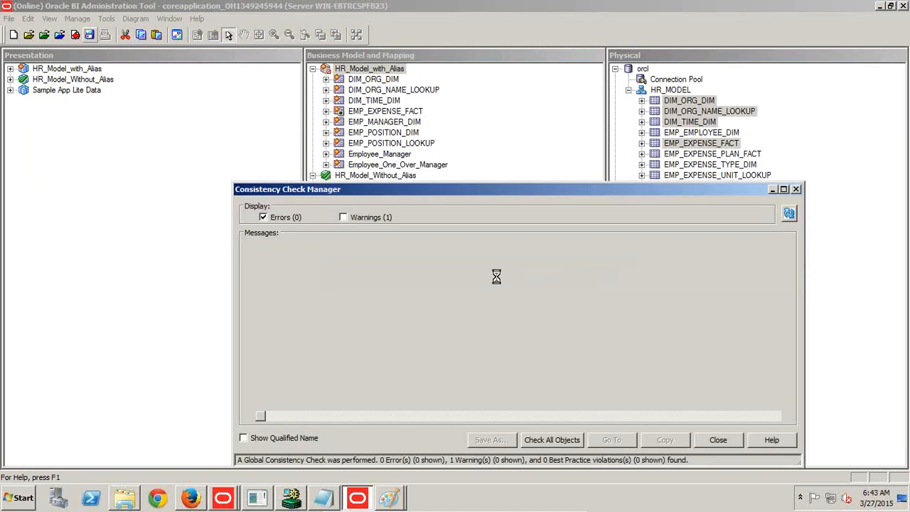
pyautogui.click(717, 441)
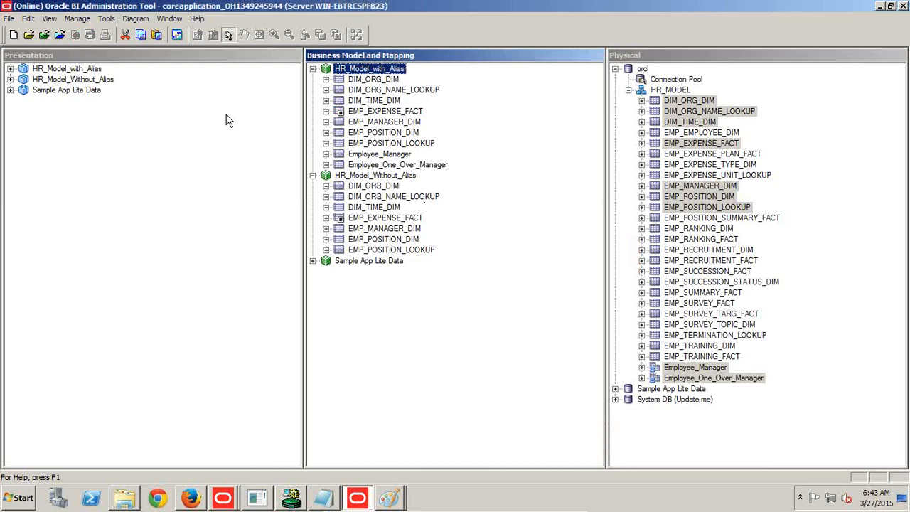
# Switch to Oracle BI in Firefox, start an analysis on HR_Model_Without_Alias and reload the server metadata.
pyautogui.click(195, 499)
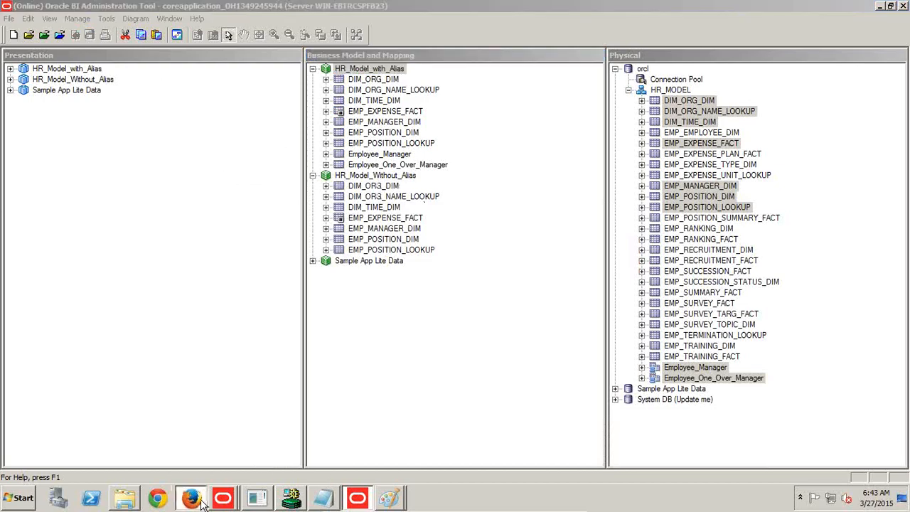
pyautogui.click(547, 77)
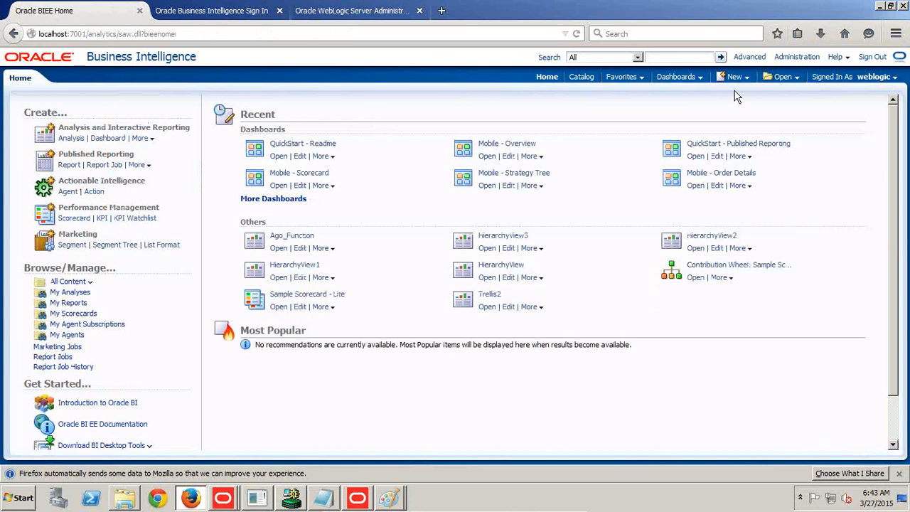
pyautogui.click(734, 77)
pyautogui.click(738, 104)
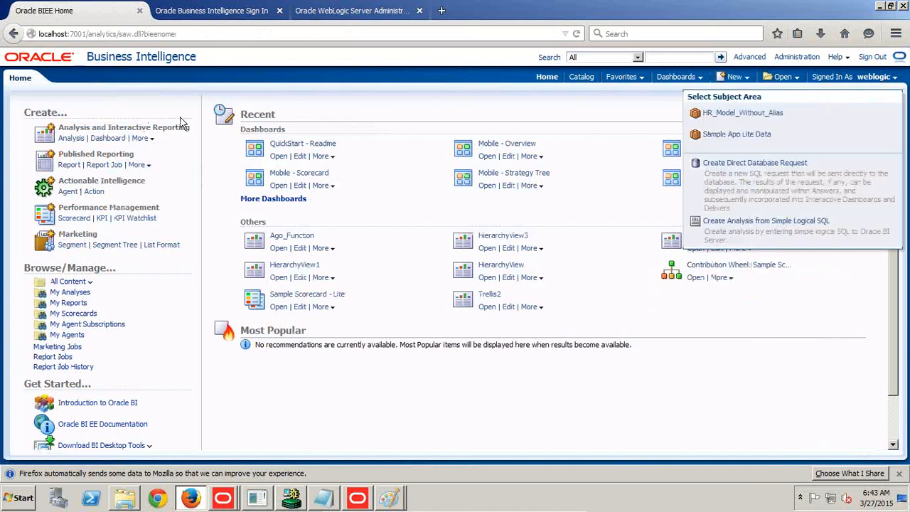
pyautogui.click(728, 113)
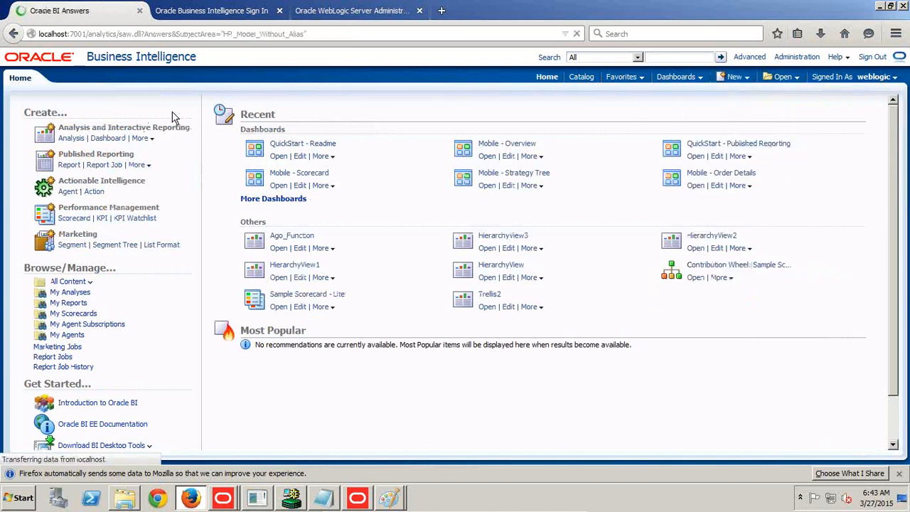
pyautogui.click(154, 111)
pyautogui.click(160, 124)
pyautogui.click(154, 111)
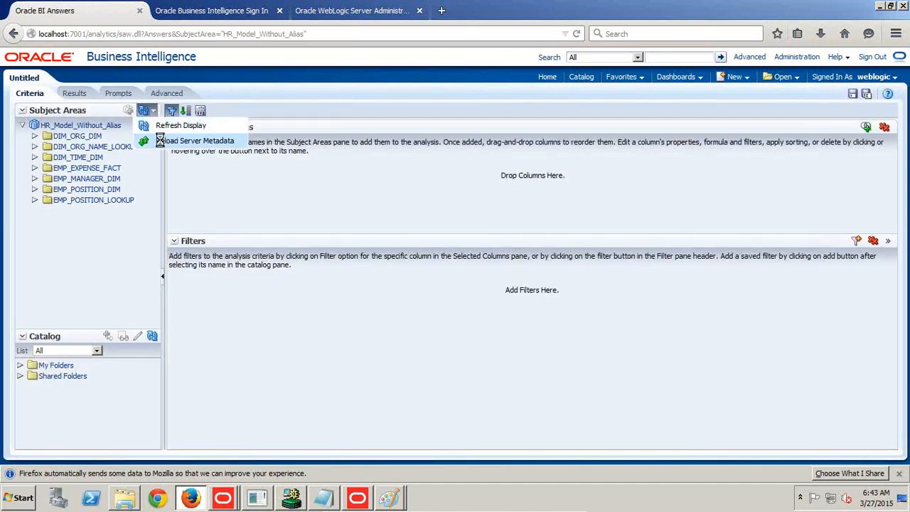
pyautogui.click(160, 140)
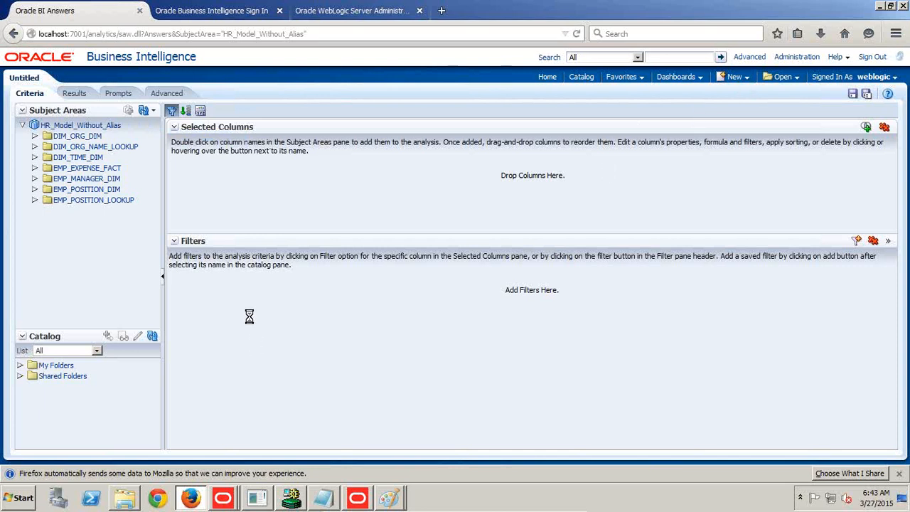
# Create a new analysis on HR_Model_with_Alias and add EMPLOYEE_NAME from EMP_MANAGER_DIM to its selected columns.
pyautogui.click(735, 77)
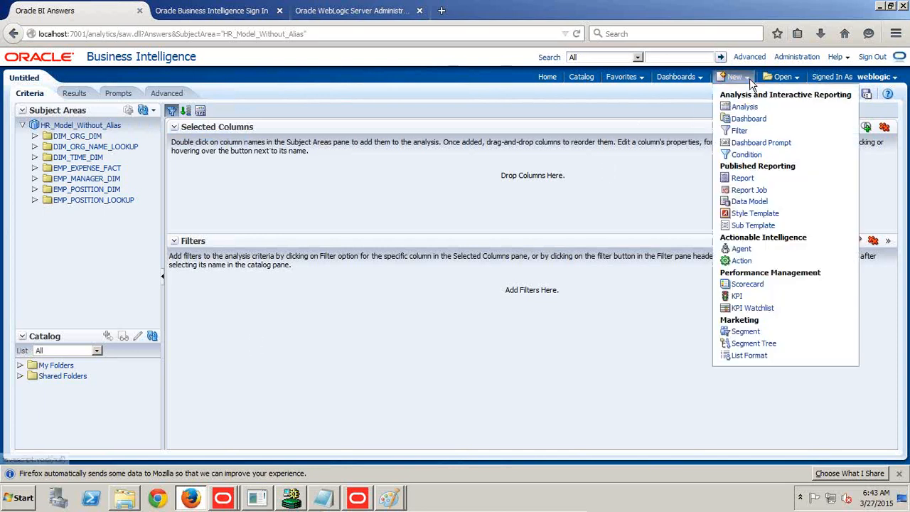
pyautogui.click(739, 106)
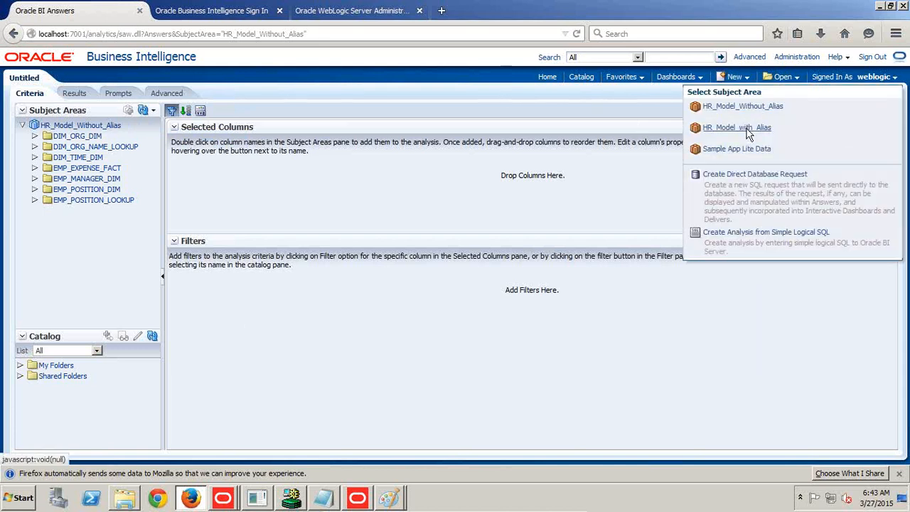
pyautogui.click(736, 127)
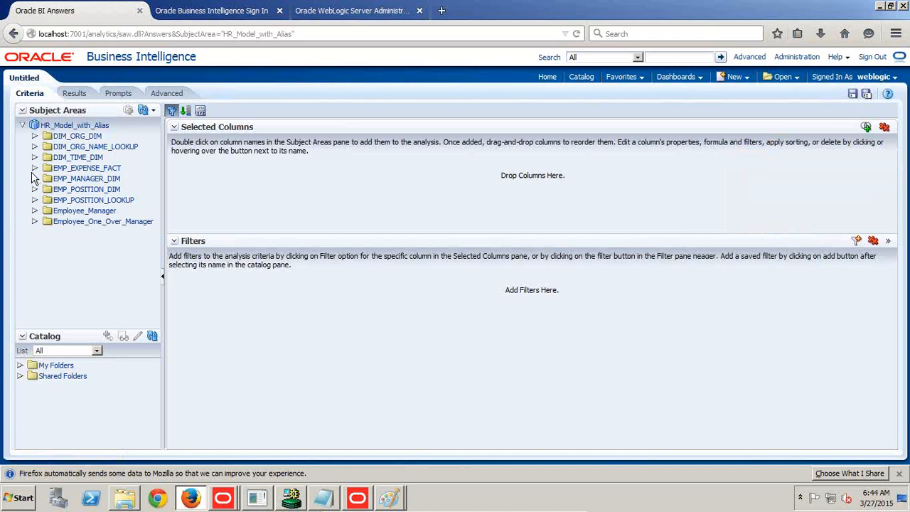
pyautogui.click(34, 179)
pyautogui.moveTo(89, 264); pyautogui.dragTo(235, 193)
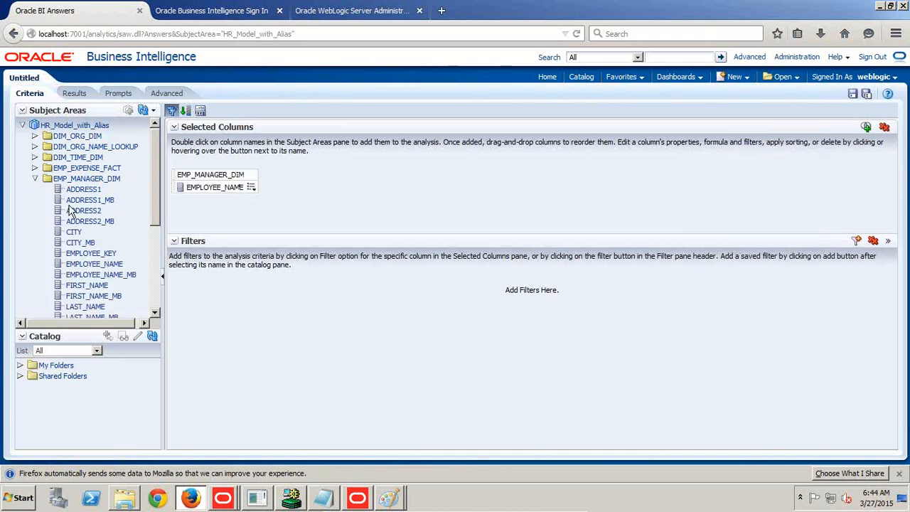
# In the Oracle BI Administration Tool, set the default aggregation rule of EXPENSE_TOTAL in HR_Model_with_Alias's EMP_EXPENSE_FACT to Sum.
pyautogui.click(34, 168)
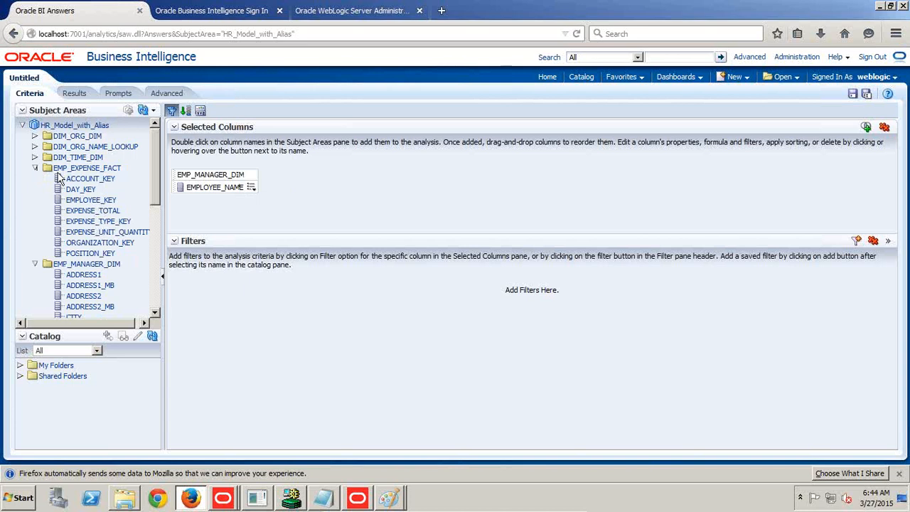
pyautogui.click(35, 169)
pyautogui.click(35, 169)
pyautogui.click(356, 499)
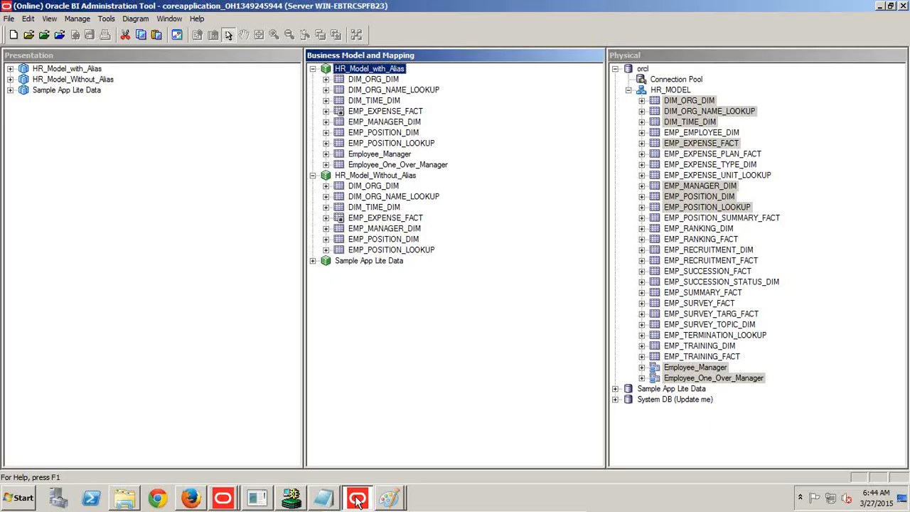
pyautogui.click(325, 111)
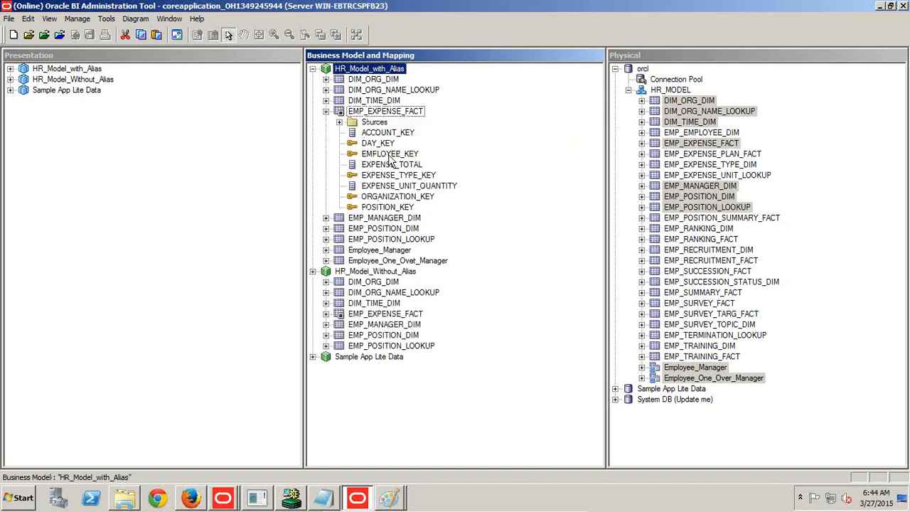
pyautogui.rightClick(395, 165)
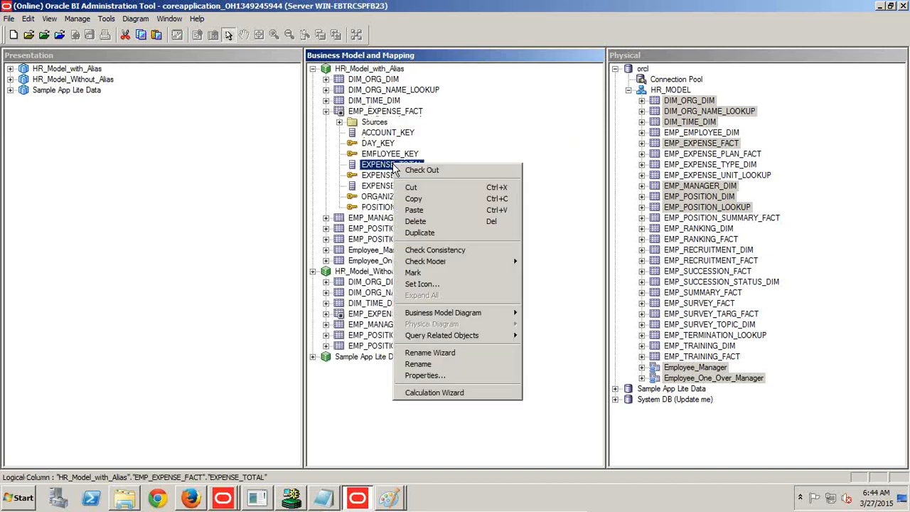
pyautogui.click(438, 383)
pyautogui.click(473, 368)
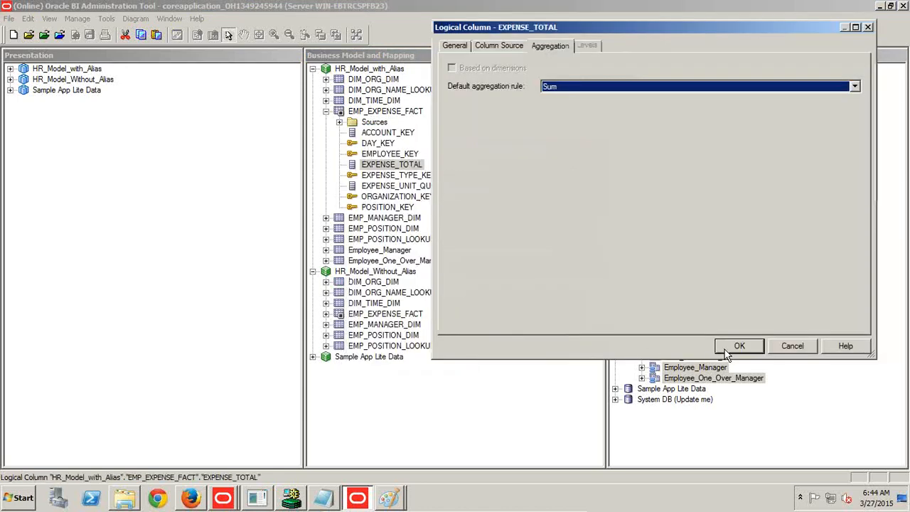
pyautogui.click(726, 347)
# Check in the changes and save the repository with a global consistency check.
pyautogui.click(90, 34)
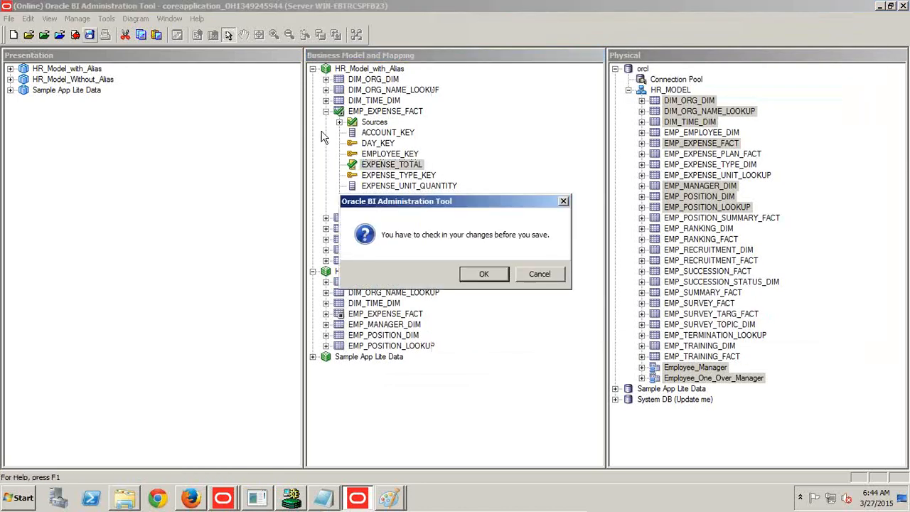
pyautogui.click(464, 273)
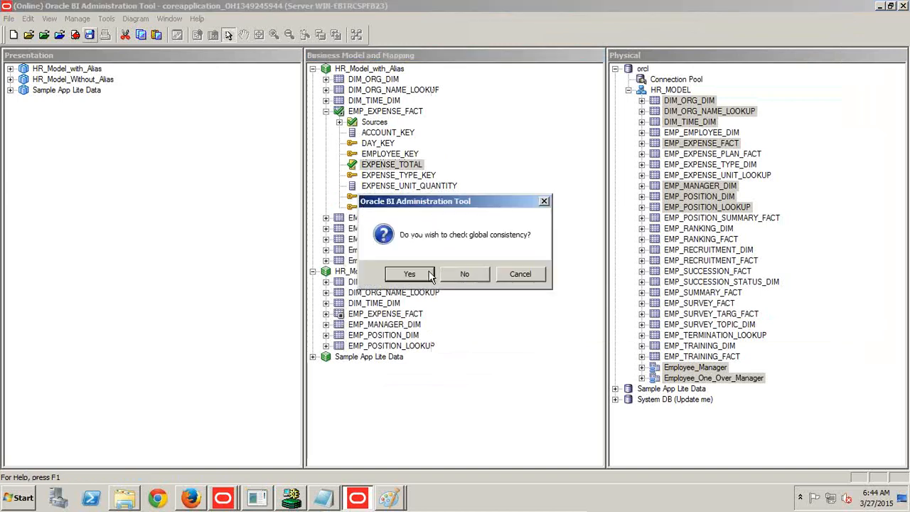
pyautogui.click(427, 272)
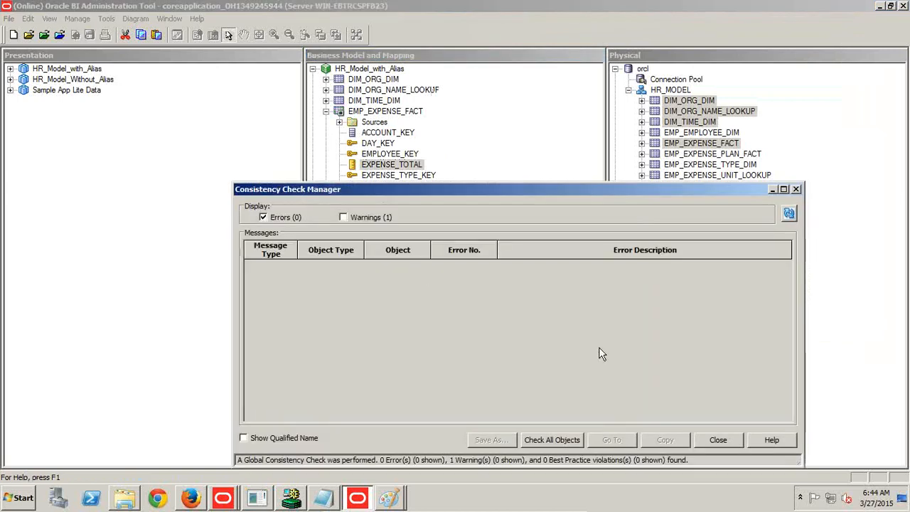
pyautogui.click(709, 441)
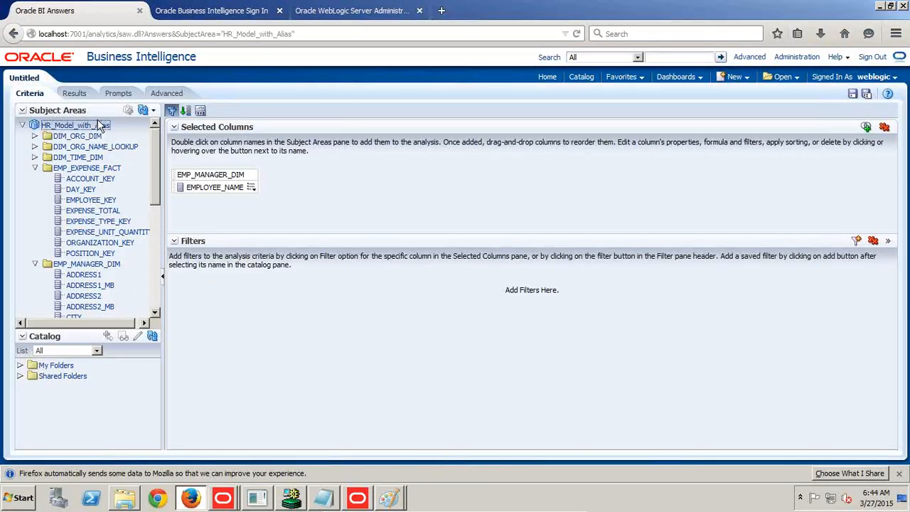
# Switch to the Oracle BI analysis in Firefox and reload the server metadata for HR_Model_with_Alias.
pyautogui.click(153, 111)
pyautogui.click(162, 139)
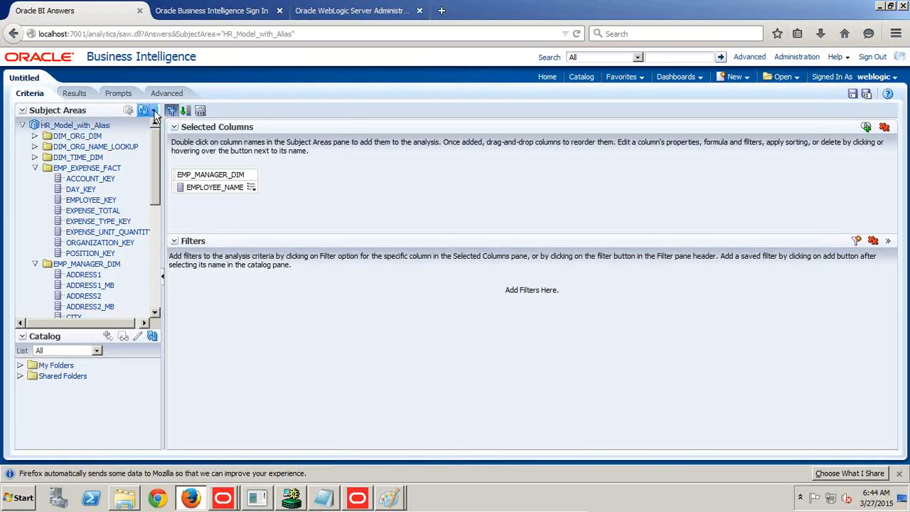
pyautogui.click(152, 111)
pyautogui.click(162, 127)
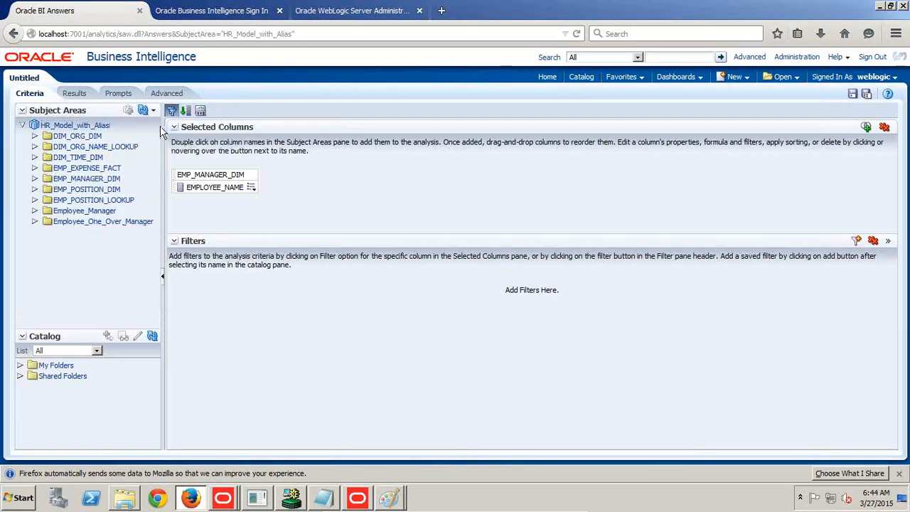
# Add EXPENSE_TOTAL from EMP_EXPENSE_FACT after EMPLOYEE_NAME in the analysis and display its results.
pyautogui.click(35, 167)
pyautogui.moveTo(92, 210); pyautogui.dragTo(278, 210)
pyautogui.click(74, 93)
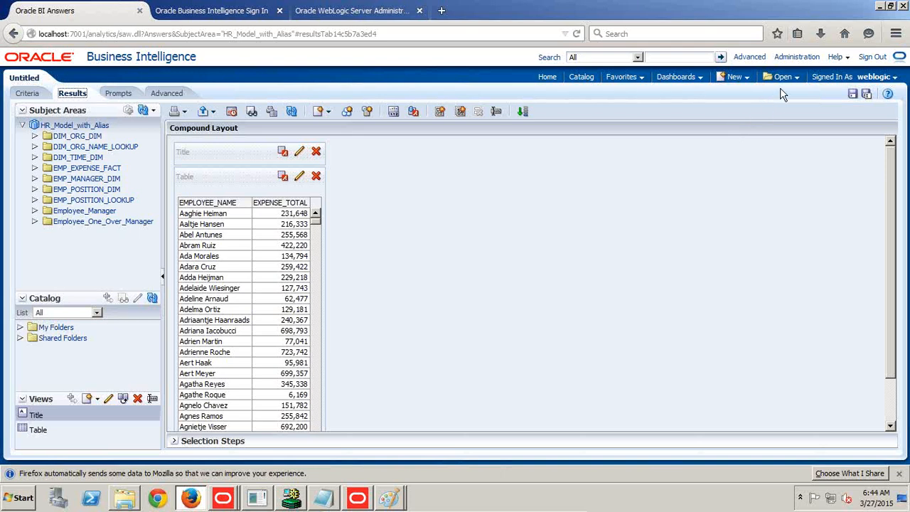
# Leave the analysis for session administration and view the log of the latest employee expense report query.
pyautogui.click(781, 56)
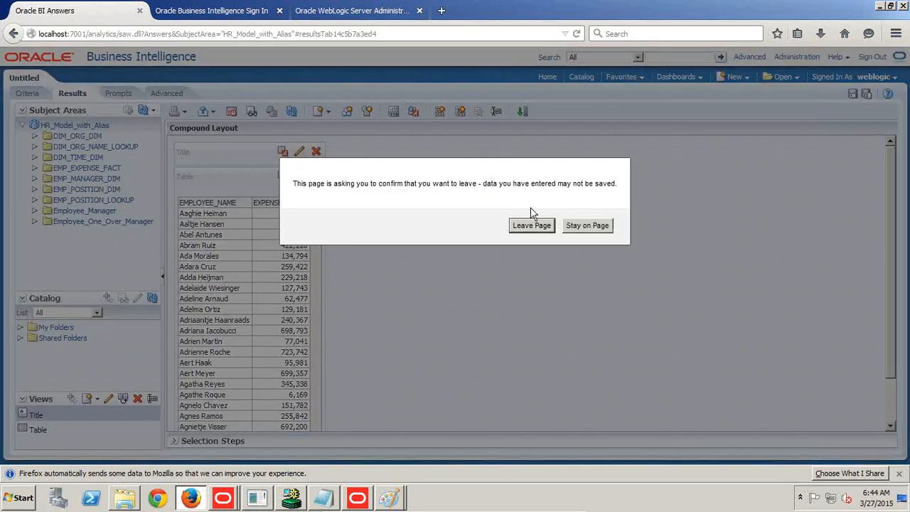
pyautogui.click(529, 228)
pyautogui.click(77, 302)
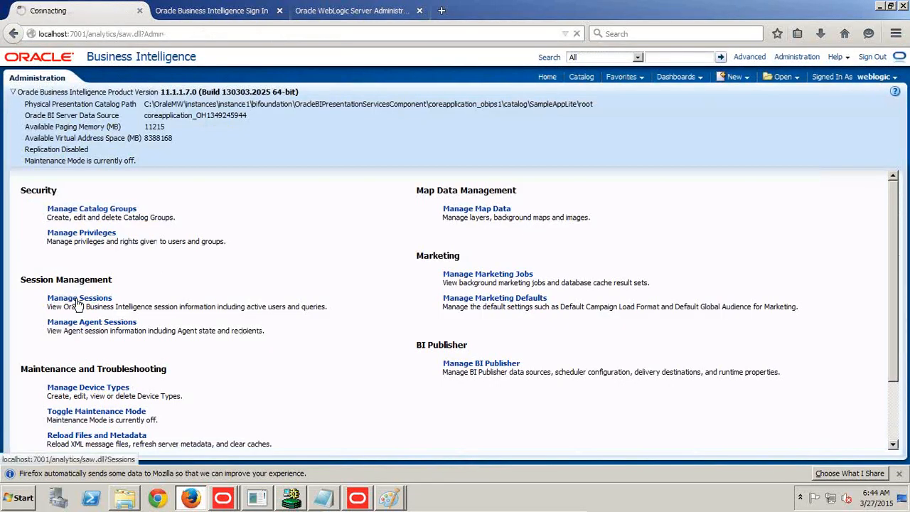
pyautogui.scroll(-5, 315, 305)
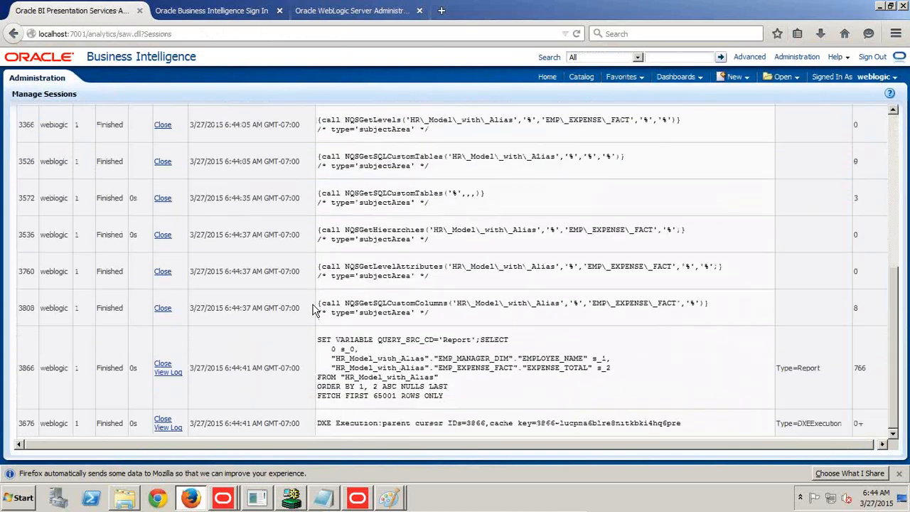
pyautogui.click(169, 372)
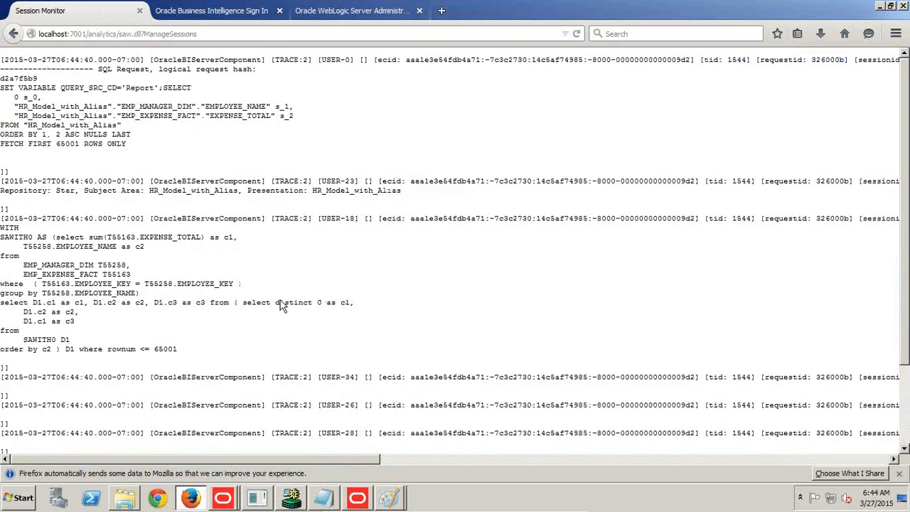
# Copy the logged SQL from the inner select through its EMPLOYEE_KEY join condition and paste it as text above the alias diagram in Paint.
pyautogui.moveTo(58, 236); pyautogui.dragTo(238, 283)
pyautogui.hotkey('ctrl', 'c')
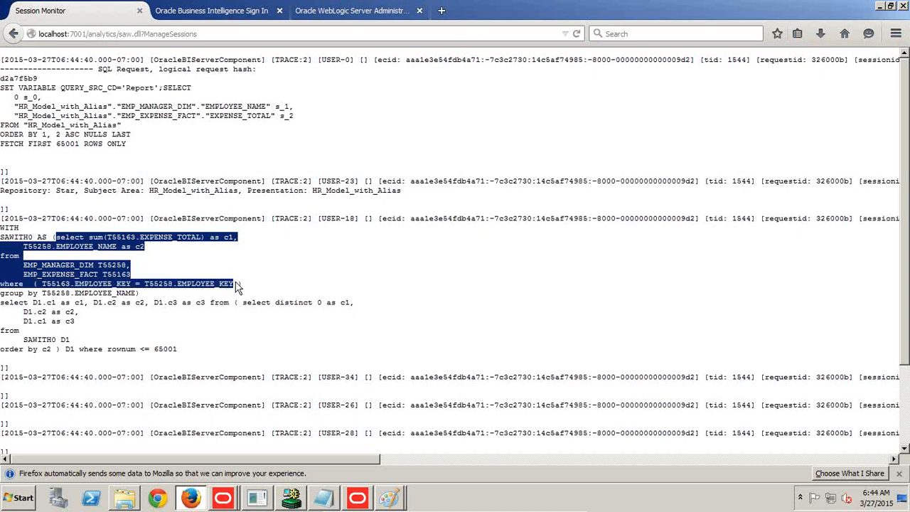
pyautogui.moveTo(387, 499)
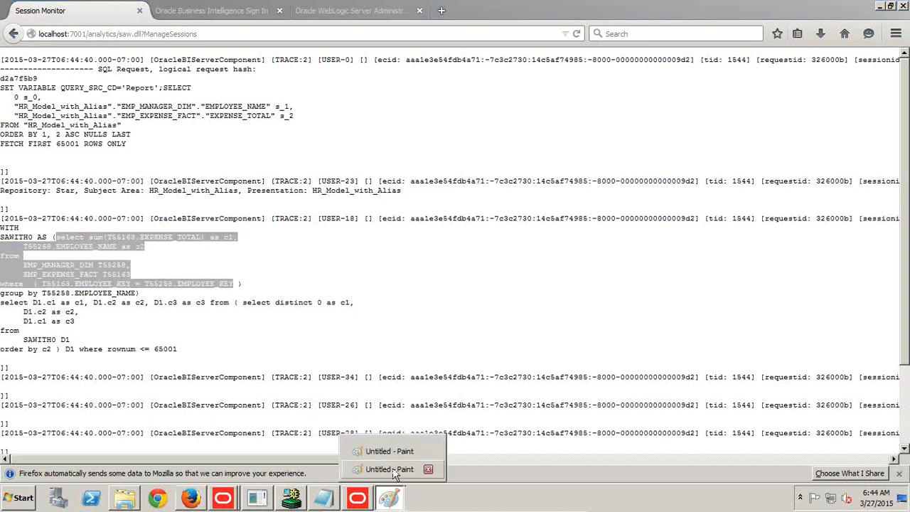
pyautogui.click(392, 455)
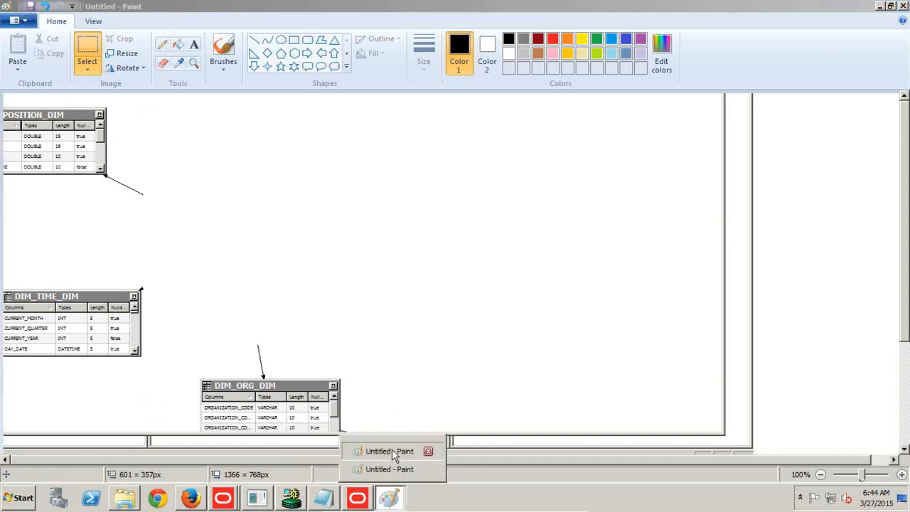
pyautogui.click(391, 450)
pyautogui.click(636, 141)
pyautogui.moveTo(581, 99); pyautogui.dragTo(890, 197)
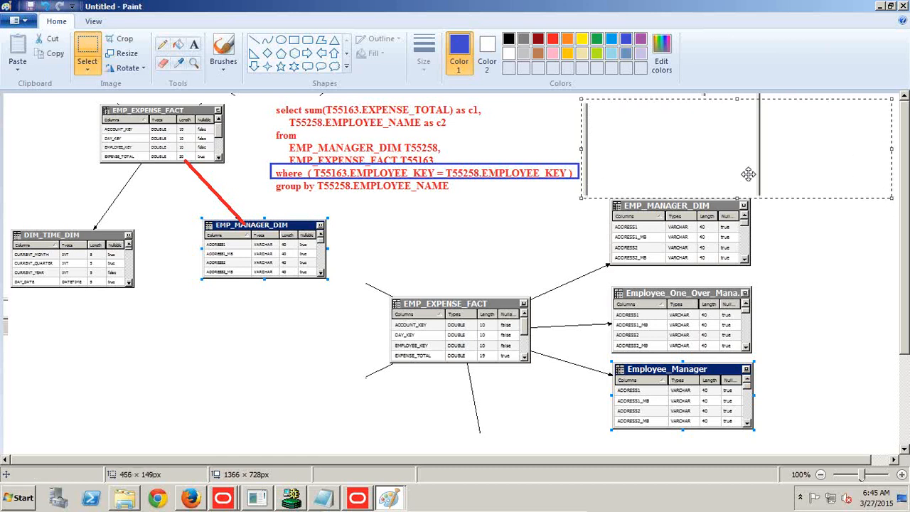
pyautogui.click(193, 44)
pyautogui.moveTo(579, 100); pyautogui.dragTo(895, 198)
pyautogui.hotkey('ctrl', 'v')
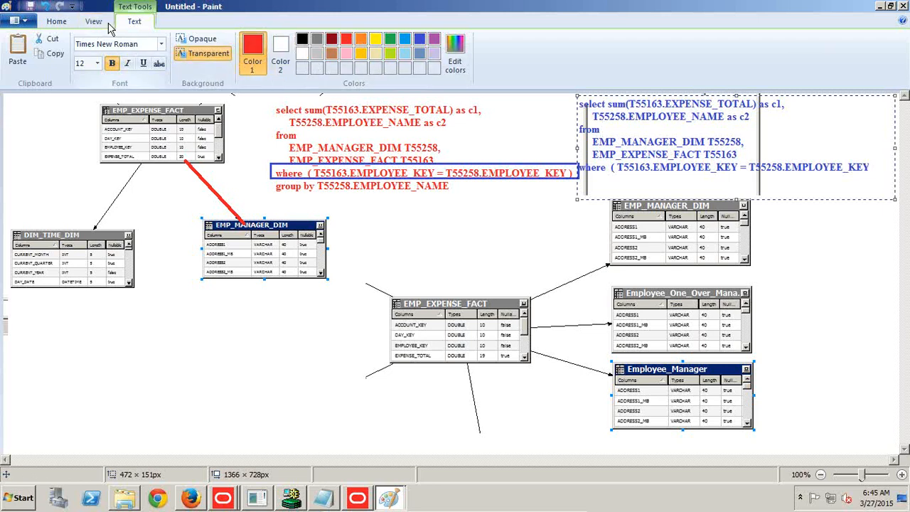
# Draw a red rectangle about 450 × 26 px around the WHERE condition of the newly pasted blue SQL.
pyautogui.click(59, 23)
pyautogui.click(294, 40)
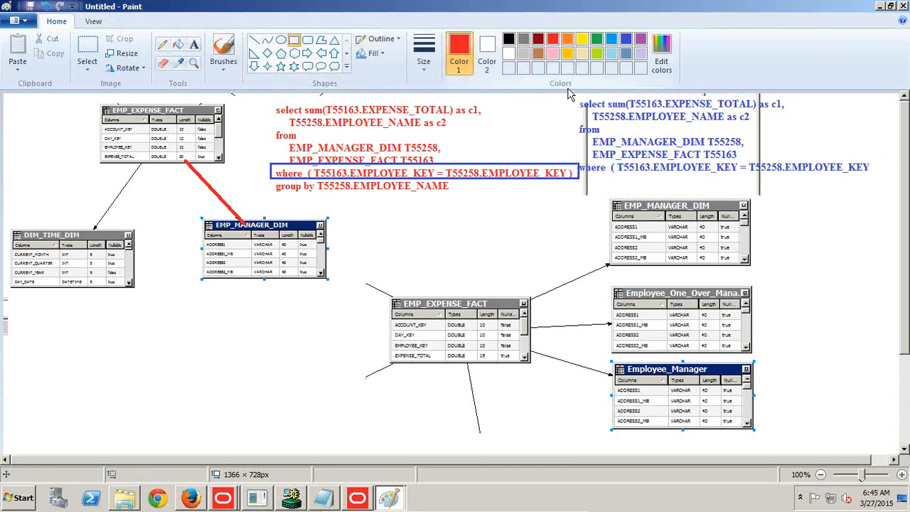
pyautogui.click(424, 53)
pyautogui.click(441, 97)
pyautogui.click(424, 53)
pyautogui.click(441, 117)
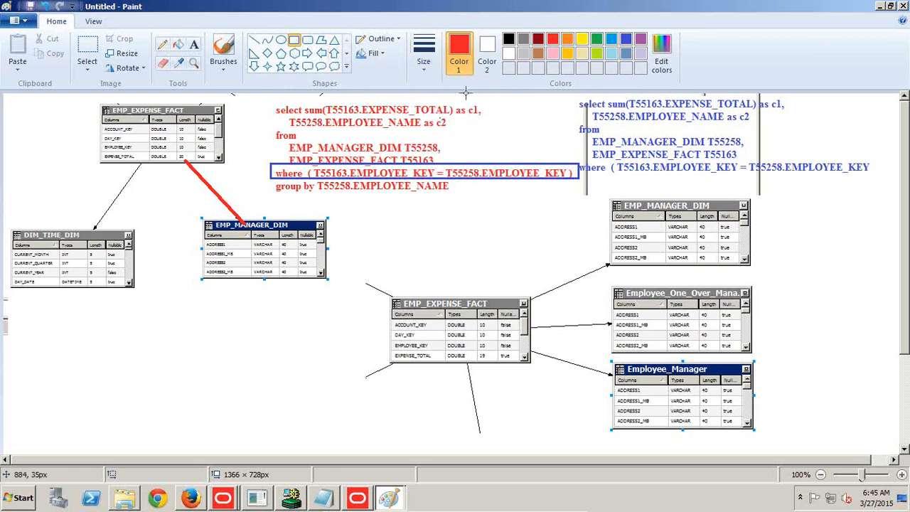
pyautogui.moveTo(575, 159); pyautogui.dragTo(875, 175)
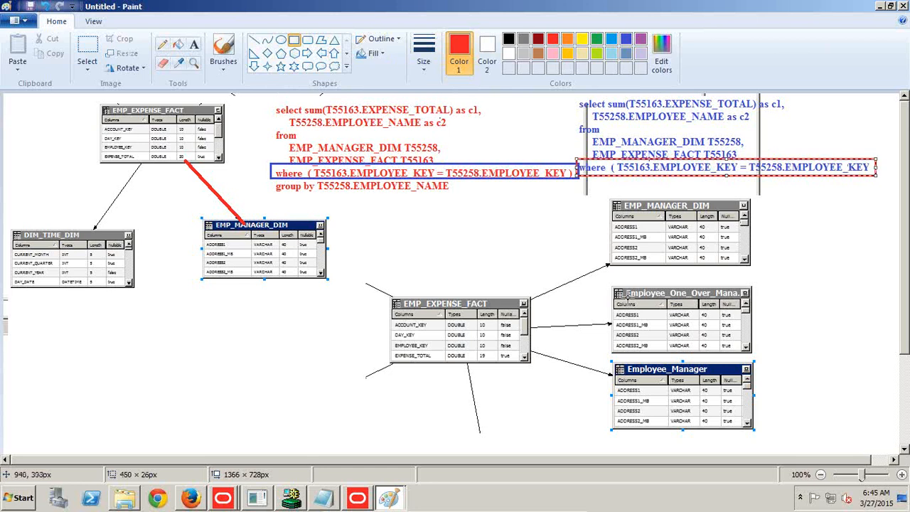
# Outline the Employee_Manager and Employee_One_Over_Manager table headings in the alias diagram with red rectangles.
pyautogui.moveTo(605, 359); pyautogui.dragTo(755, 377)
pyautogui.moveTo(610, 281); pyautogui.dragTo(756, 301)
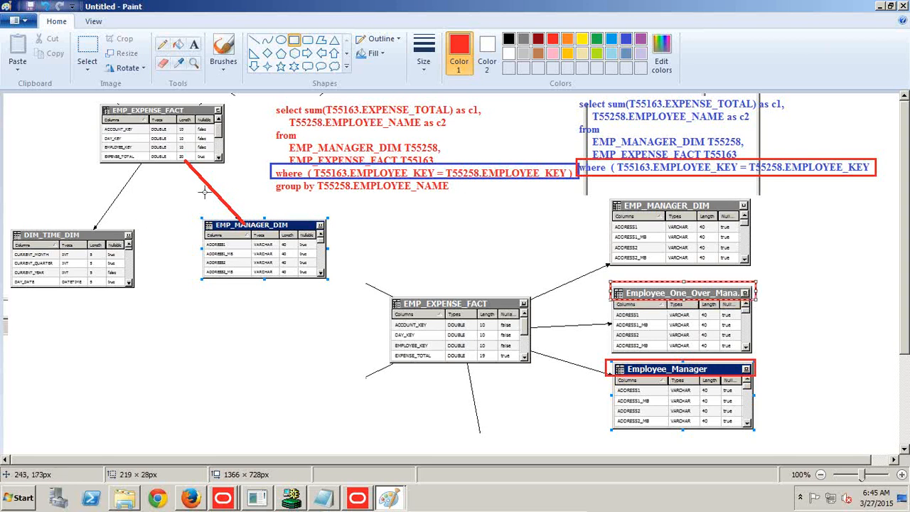
pyautogui.moveTo(566, 93)
pyautogui.mouseDown()
pyautogui.moveTo(673, 179)
pyautogui.moveTo(888, 191)
pyautogui.mouseUp()
# Return to the HR_Model_with_Alias analysis criteria in Firefox and delete the EMP_MANAGER_DIM EMPLOYEE_NAME column.
pyautogui.hotkey('alt', 'Tab')
pyautogui.hotkey('alt', 'Tab')
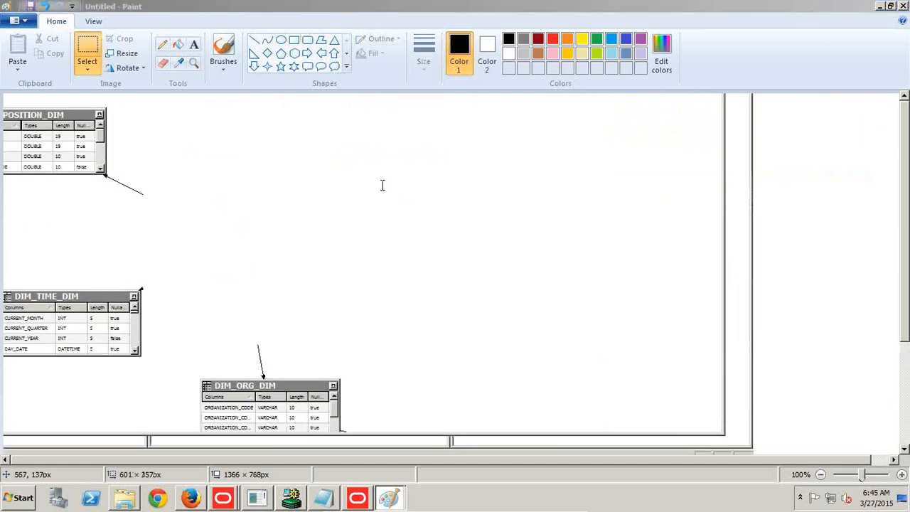
pyautogui.click(11, 34)
pyautogui.click(9, 36)
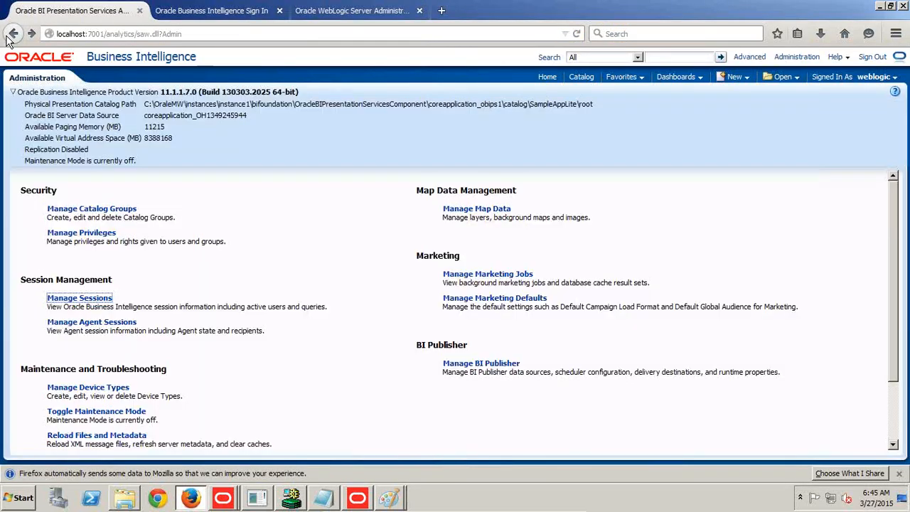
pyautogui.click(9, 36)
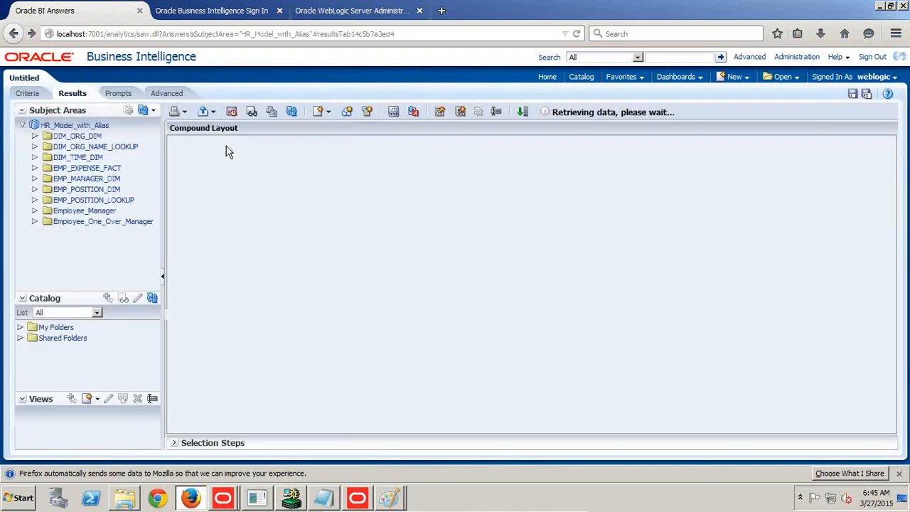
pyautogui.click(27, 95)
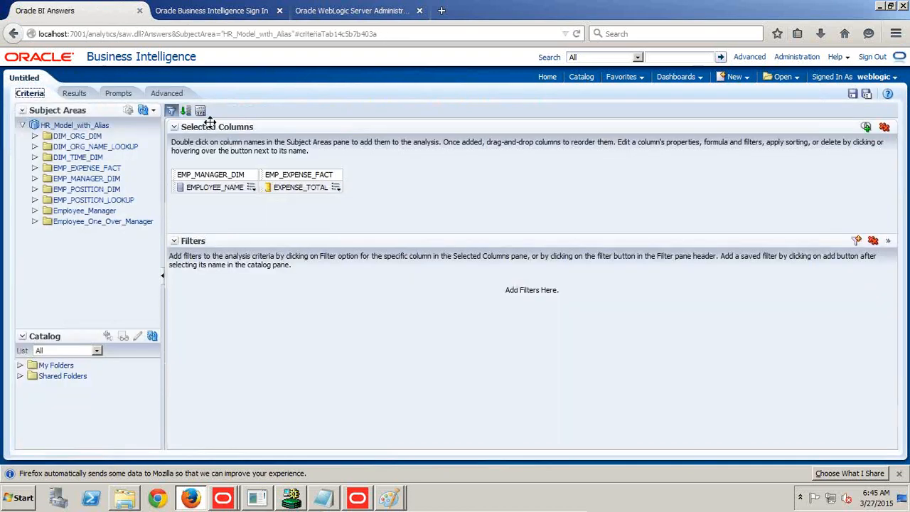
pyautogui.click(250, 188)
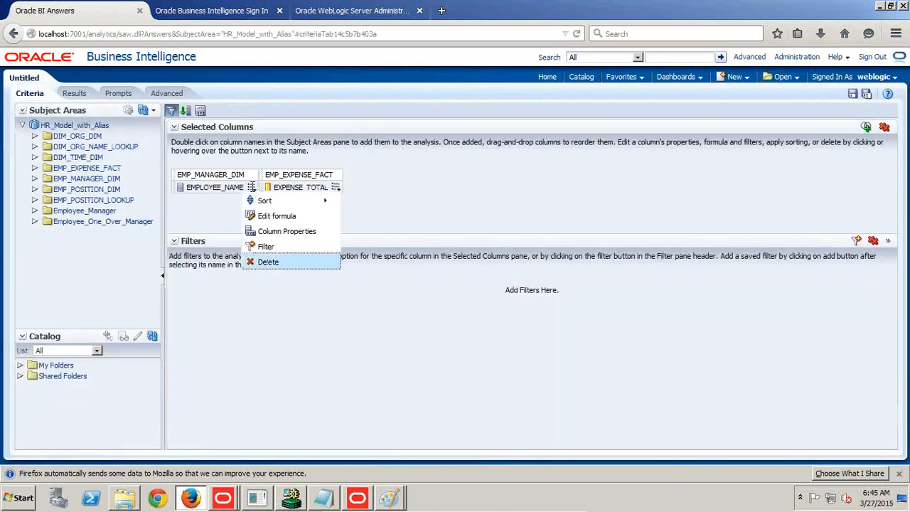
pyautogui.click(268, 261)
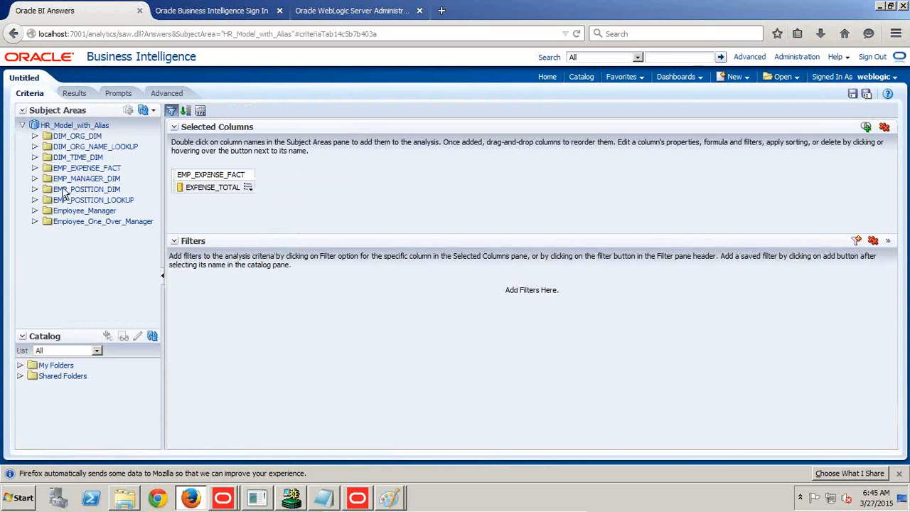
# Add EMPLOYEE_NAME from Employee_Manager in front of EXPENSE_TOTAL and run the analysis to display its results.
pyautogui.click(34, 212)
pyautogui.scroll(-2, 107, 269)
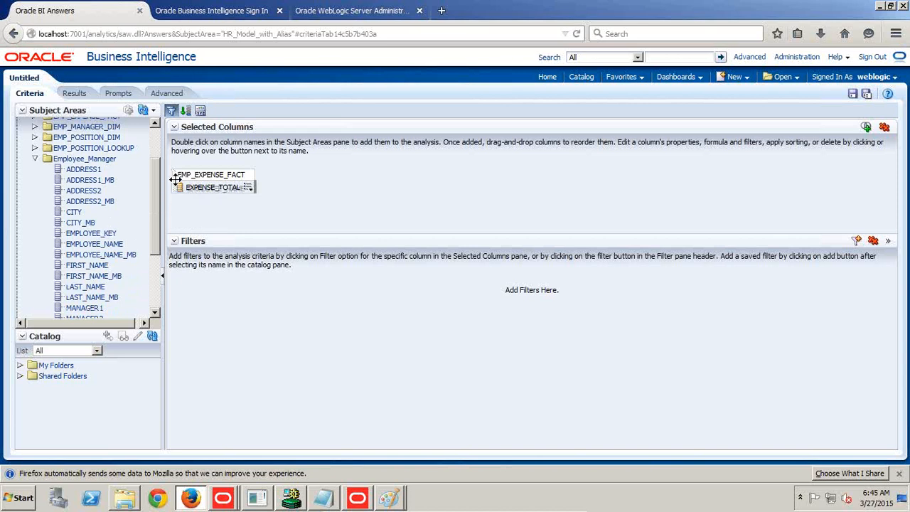
pyautogui.moveTo(174, 186); pyautogui.dragTo(175, 187)
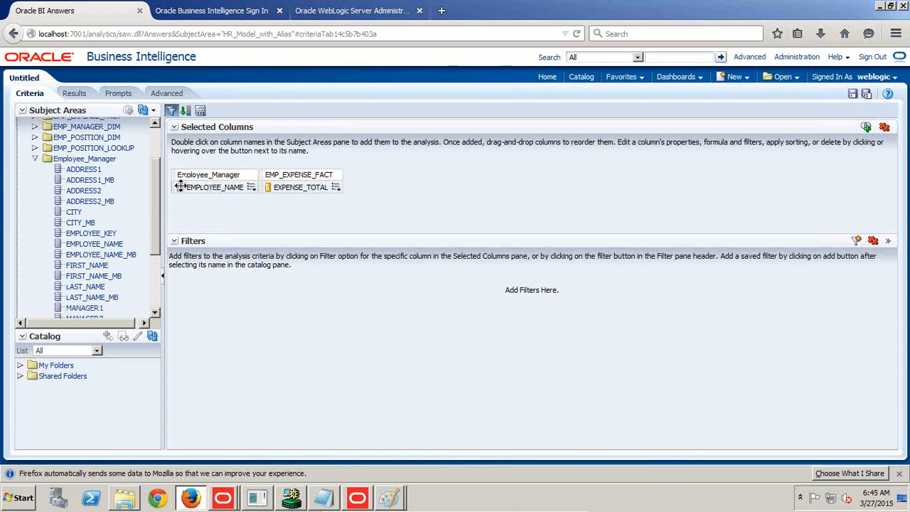
pyautogui.click(75, 95)
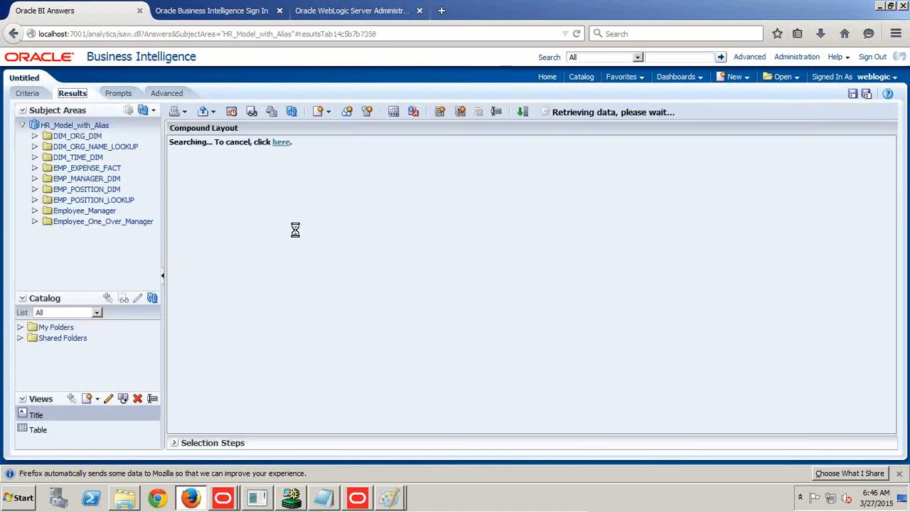
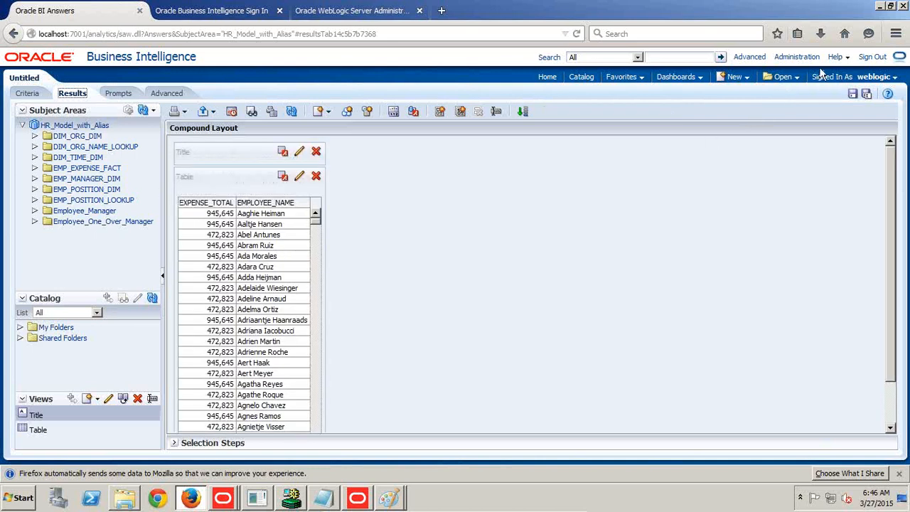
# Open the session log of the Employee_Manager expense query and copy its inner SELECT statement through the WHERE condition.
pyautogui.click(796, 57)
pyautogui.click(540, 226)
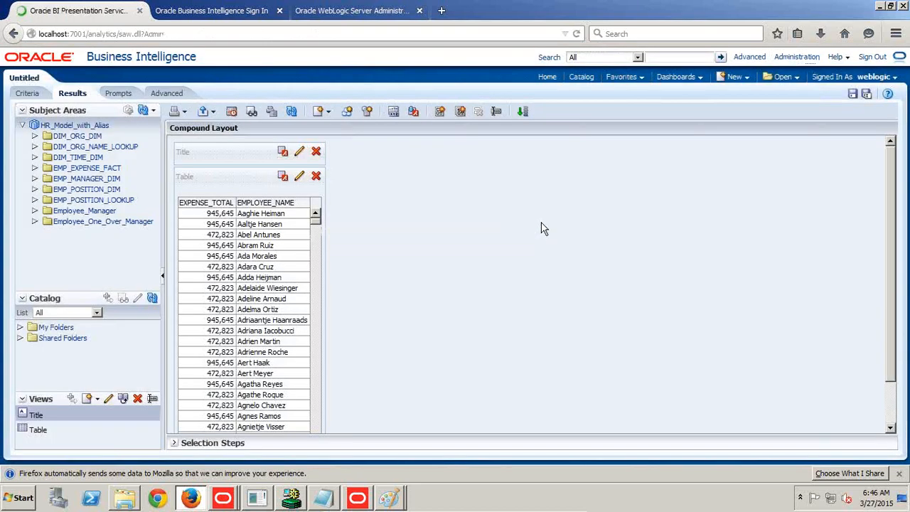
pyautogui.click(107, 297)
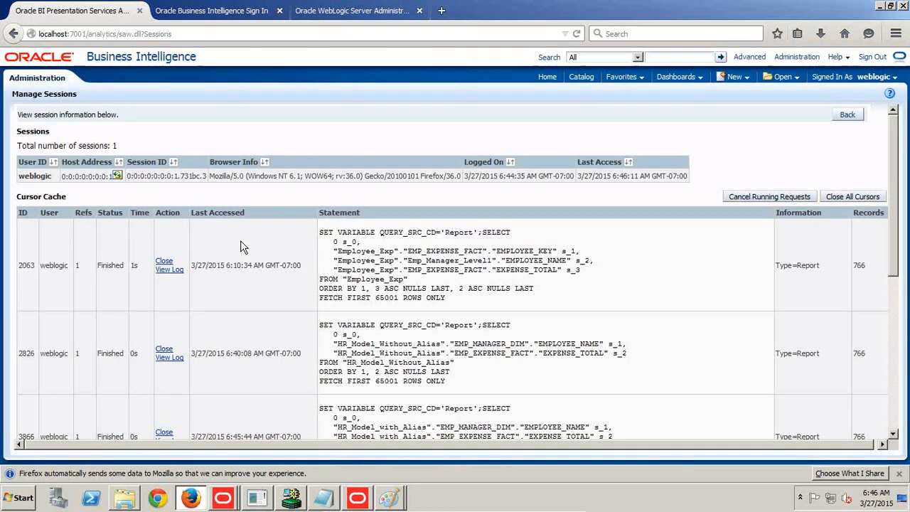
pyautogui.scroll(-5, 263, 326)
pyautogui.click(168, 371)
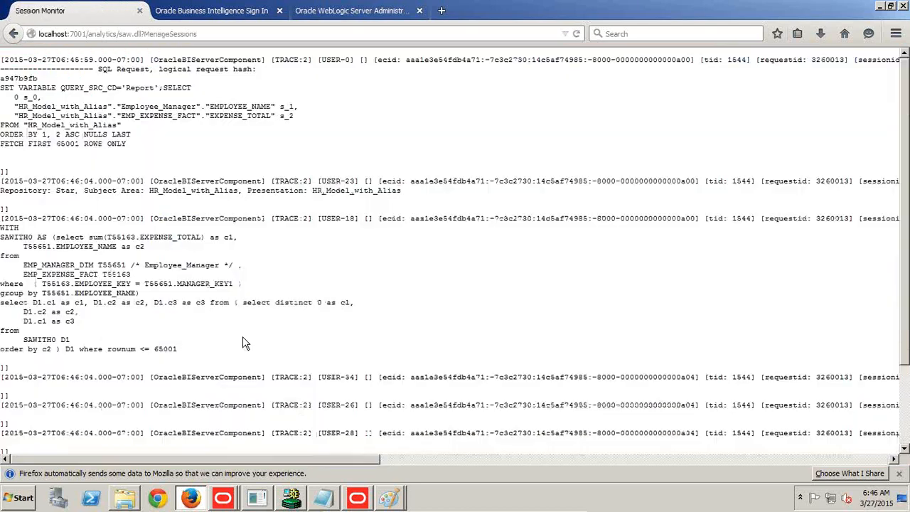
pyautogui.scroll(-3, 307, 291)
pyautogui.scroll(2, 307, 304)
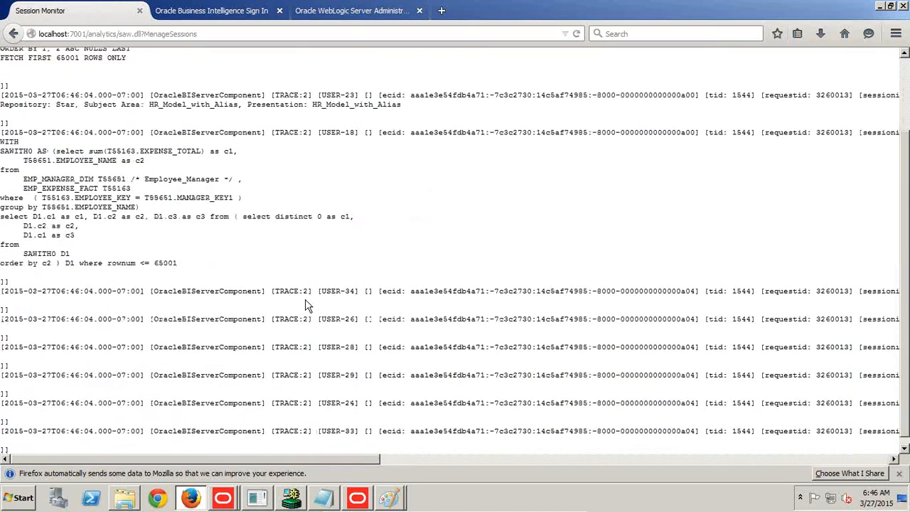
pyautogui.moveTo(55, 220); pyautogui.dragTo(239, 267)
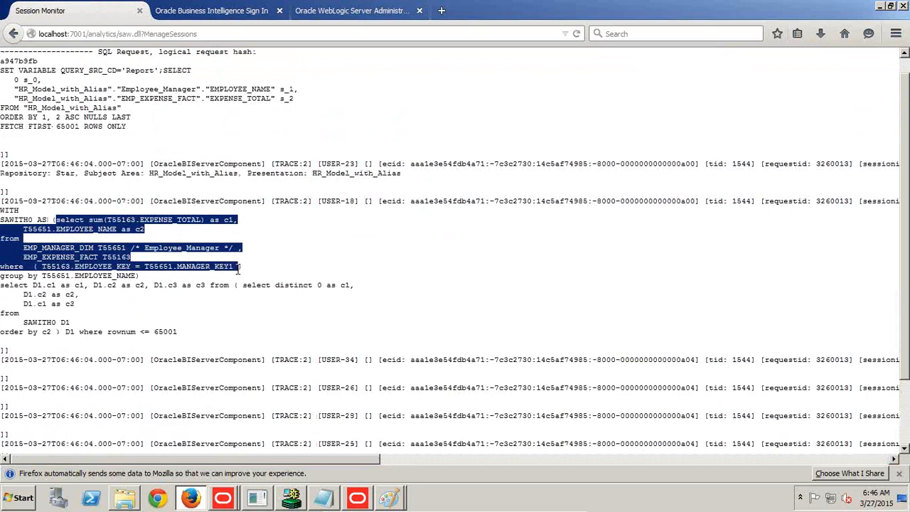
# Switch to the Paint diagram, paste the copied SQL as red text below DIM_TIME_DIM, and add the closing ")" to its WHERE condition.
pyautogui.click(381, 496)
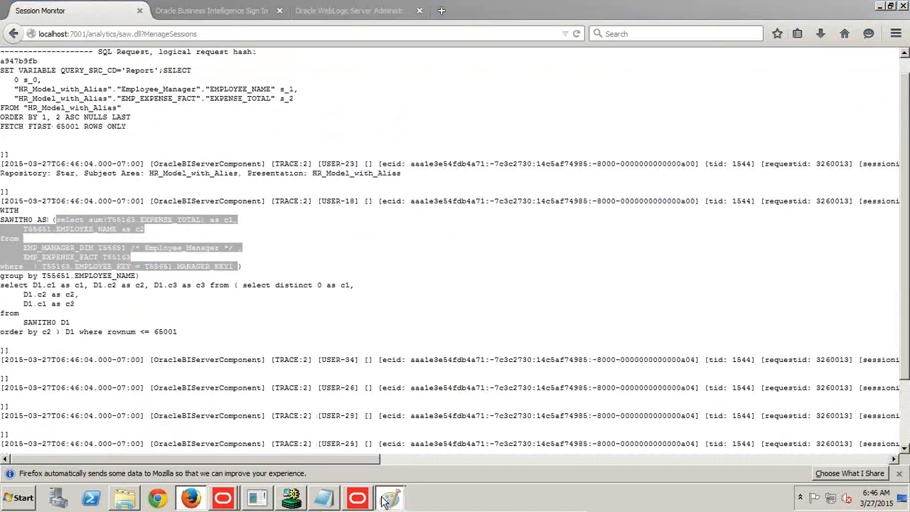
pyautogui.click(381, 449)
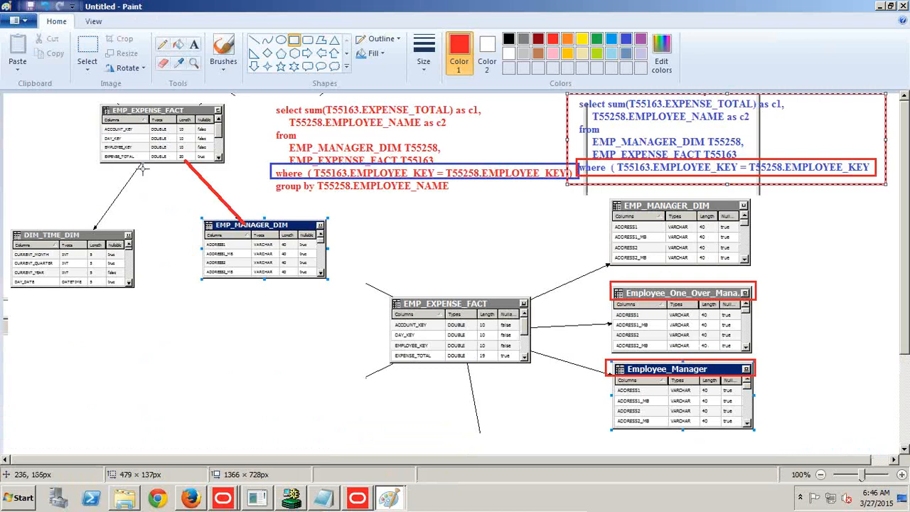
pyautogui.click(193, 44)
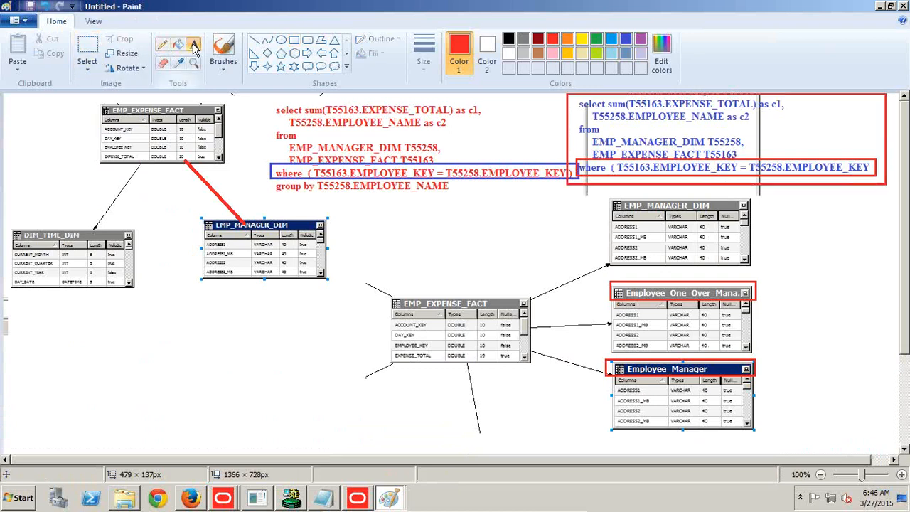
pyautogui.click(28, 301)
pyautogui.moveTo(84, 317); pyautogui.dragTo(368, 385)
pyautogui.write('select sum(T55163.EXPENSE_TOTAL) as c1,     T55651.EMPLOYEE_NAME as c2 from     EMP_MANAGER_DIM T55651 /* Employee_Manager */ ,     EMP_EXPENSE_FACT T55163 where  ( T55163.EMPLOYEE_KEY = T55651.MANAGER_KEY)')
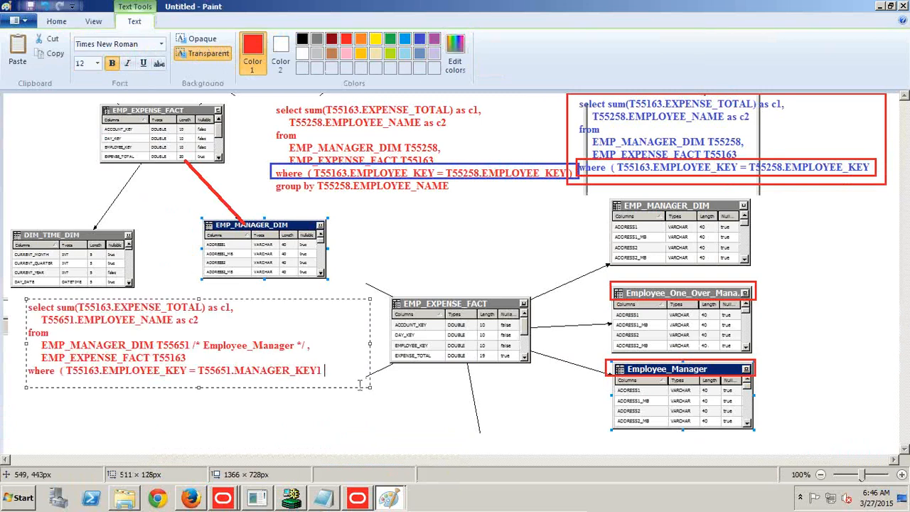
pyautogui.moveTo(369, 344); pyautogui.dragTo(383, 344)
pyautogui.write(')')
# Draw a blue rectangle about 467 × 22 px around the WHERE condition of the newly pasted red SQL.
pyautogui.click(56, 21)
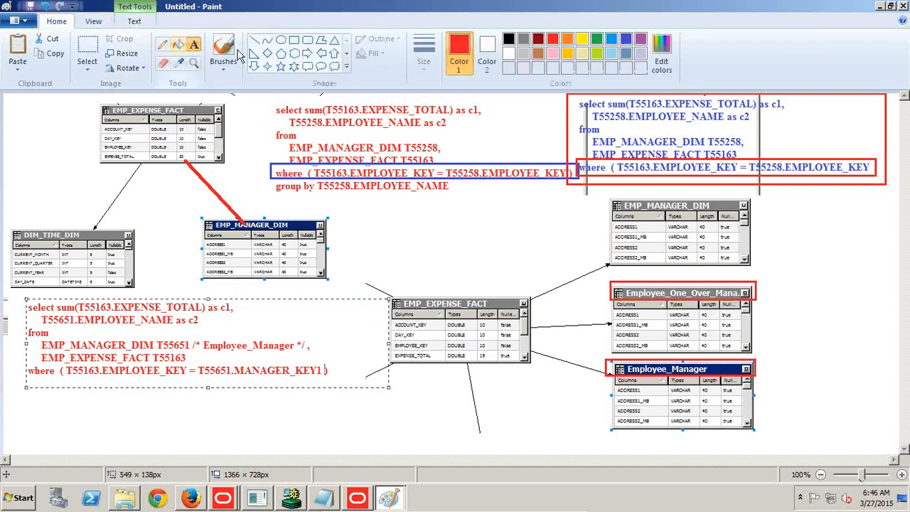
pyautogui.click(294, 40)
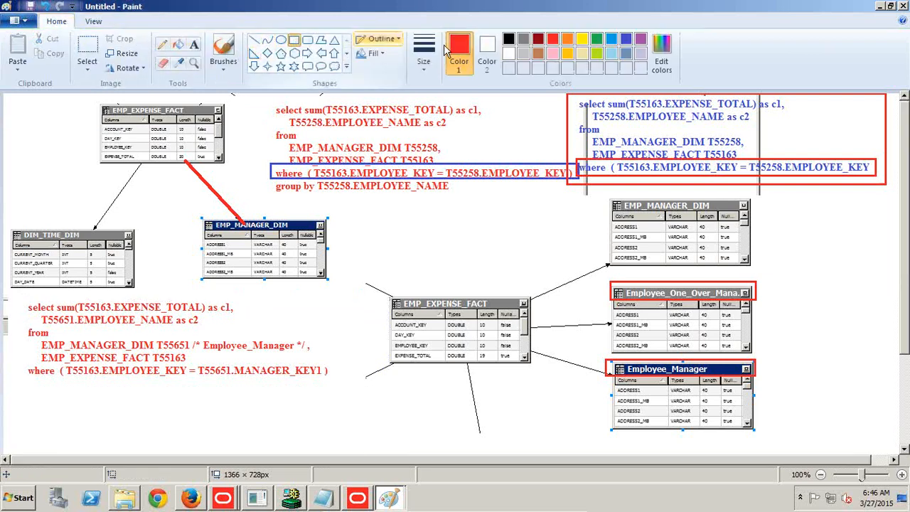
pyautogui.click(625, 40)
pyautogui.moveTo(23, 363)
pyautogui.mouseDown()
pyautogui.moveTo(166, 379)
pyautogui.moveTo(334, 379)
pyautogui.mouseUp()
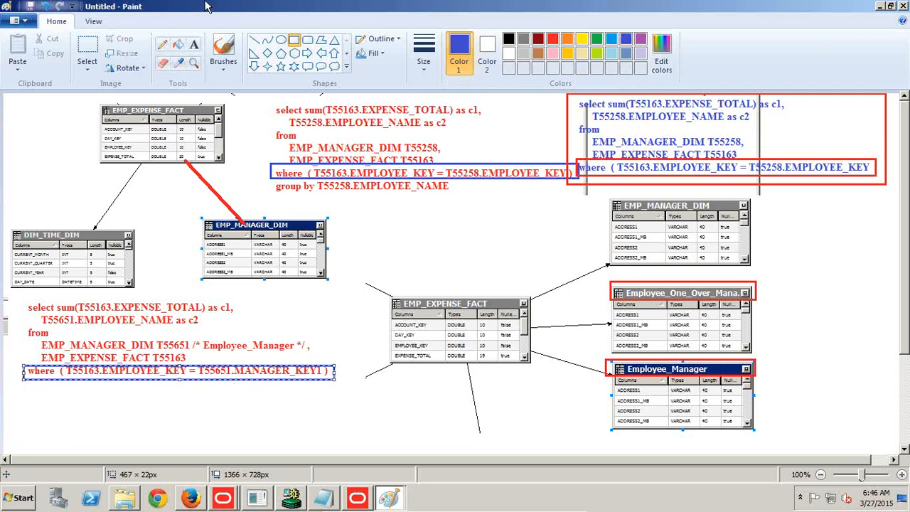
pyautogui.click(193, 44)
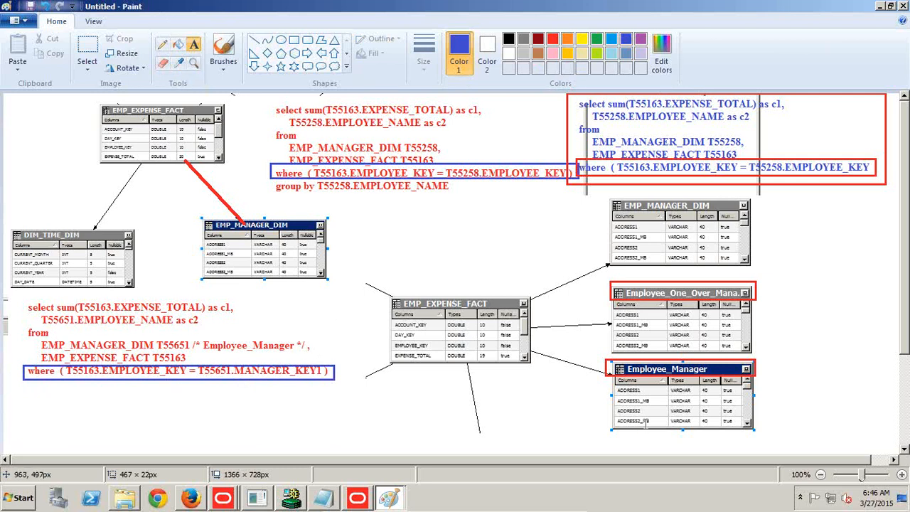
# In the Notepad test list, change the Test#2 Employee Manager Expenses result to Passed.
pyautogui.hotkey('alt', 'Tab')
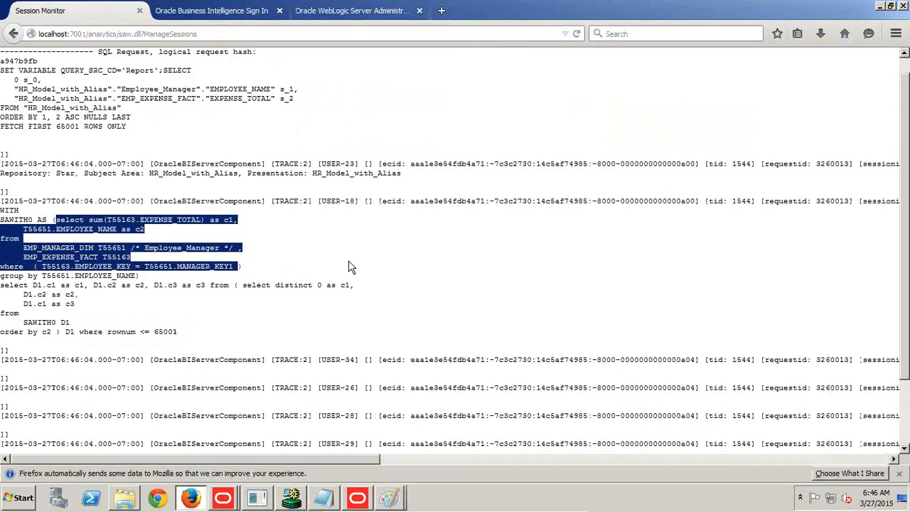
pyautogui.click(323, 497)
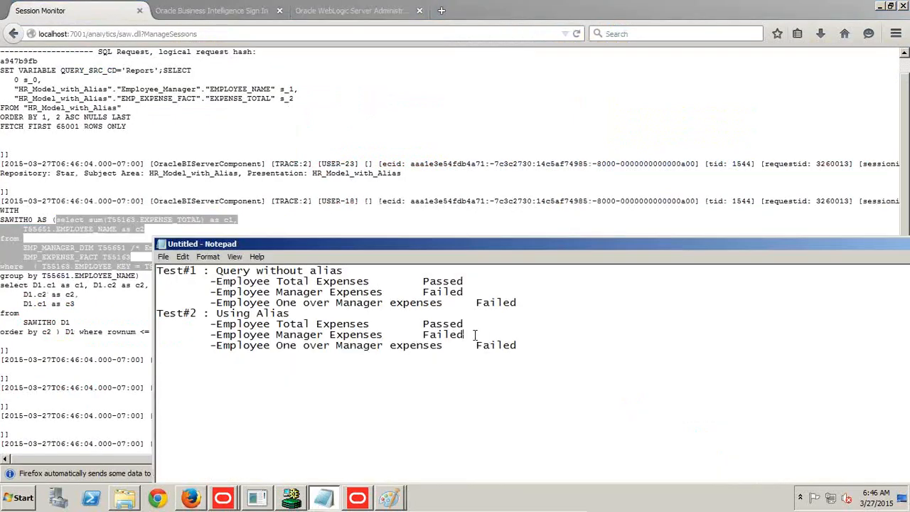
pyautogui.moveTo(474, 335); pyautogui.dragTo(422, 333)
pyautogui.write('Pa')
# Return from the session log to the HR_Model_with_Alias analysis criteria in Firefox.
pyautogui.click(15, 34)
pyautogui.click(14, 34)
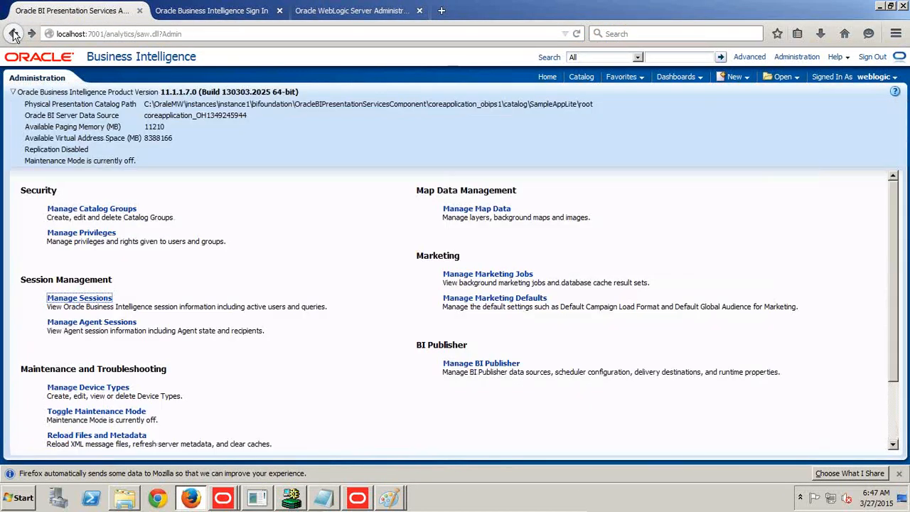
pyautogui.click(14, 34)
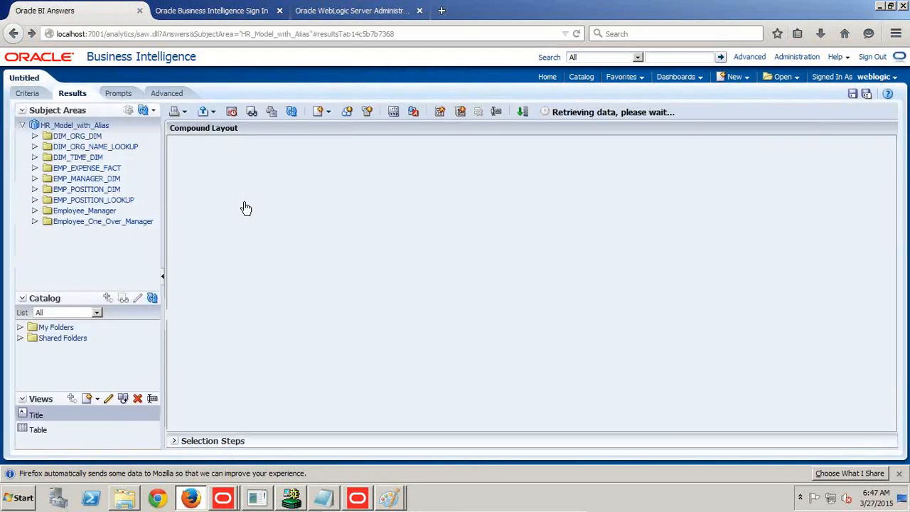
pyautogui.click(32, 94)
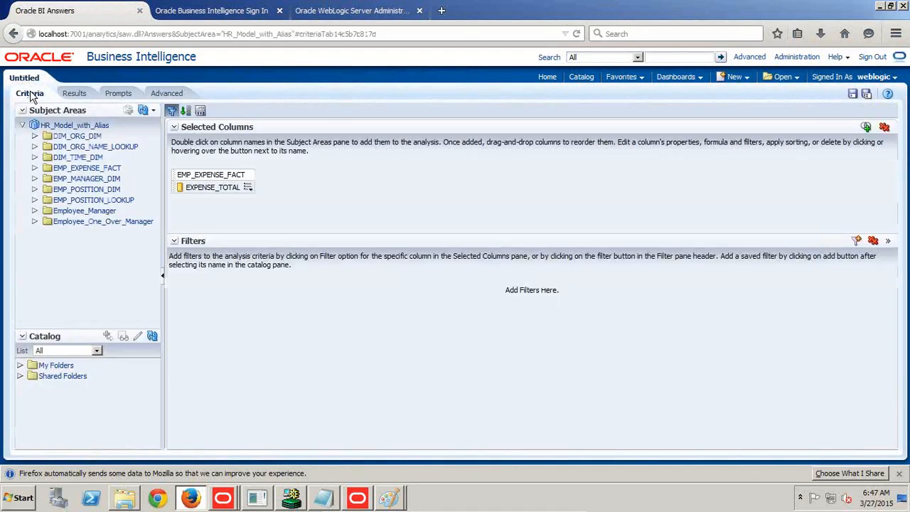
# Add EMPLOYEE_NAME from Employee_One_Over_Manager in front of EXPENSE_TOTAL, then run the analysis and check its results against the criteria.
pyautogui.click(35, 221)
pyautogui.scroll(-2, 108, 295)
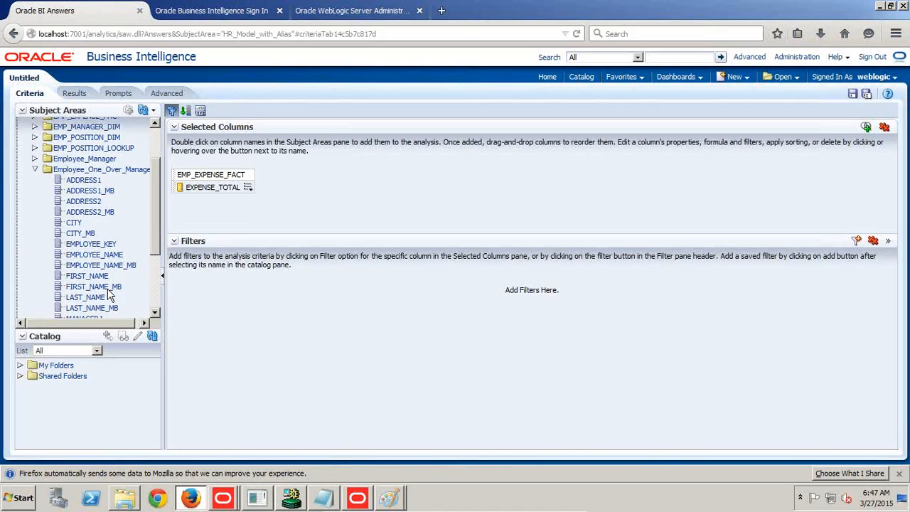
pyautogui.moveTo(110, 258); pyautogui.dragTo(177, 186)
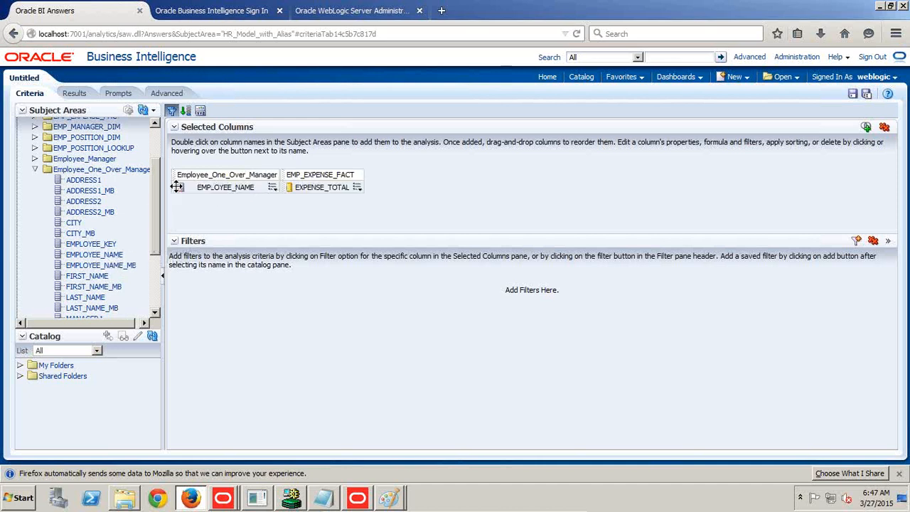
pyautogui.click(74, 93)
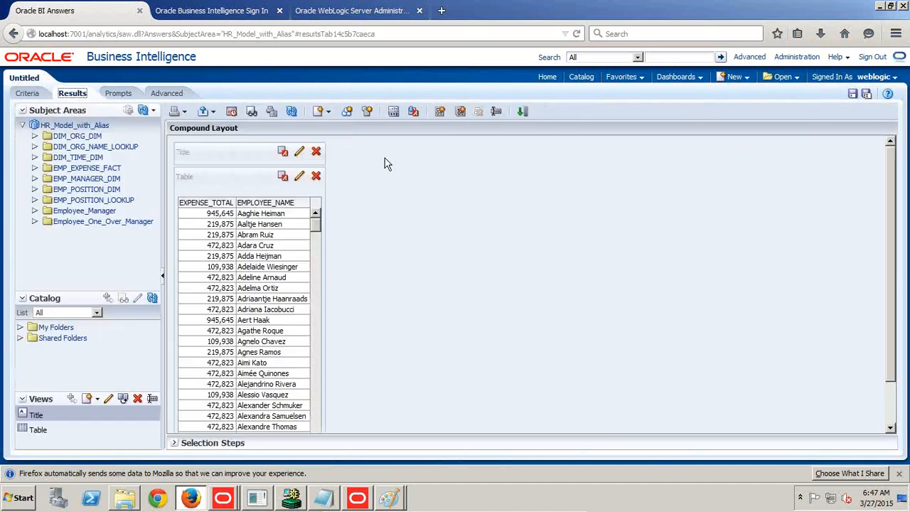
pyautogui.click(29, 93)
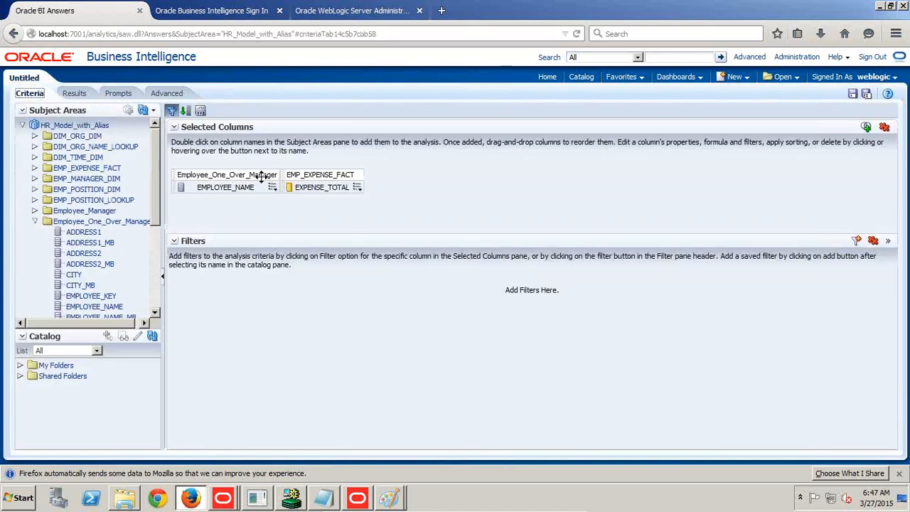
pyautogui.click(73, 93)
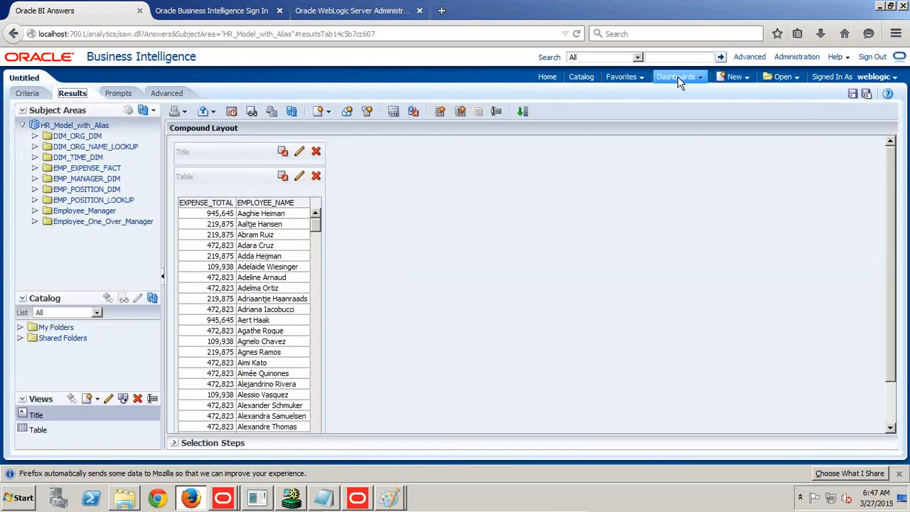
# Open the session log of the Employee_One_Over_Manager expense query and copy its inner SELECT statement through the WHERE condition.
pyautogui.click(796, 57)
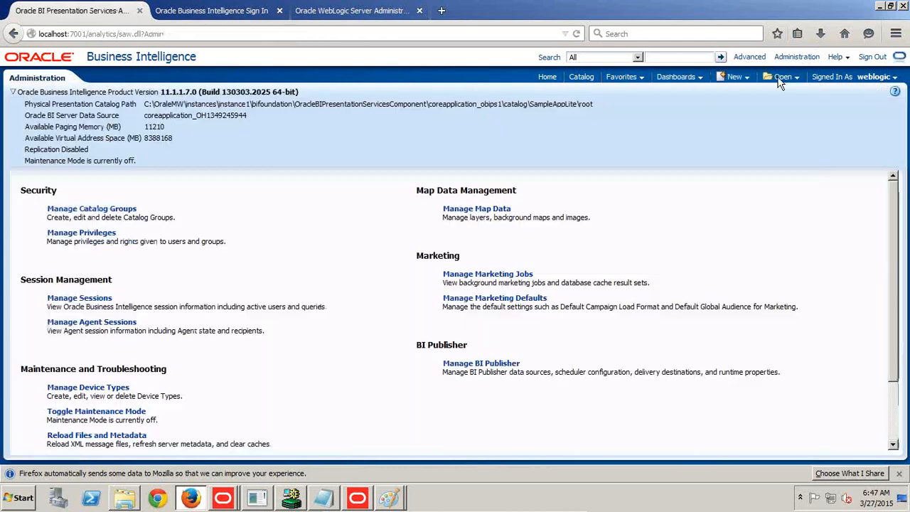
pyautogui.click(91, 299)
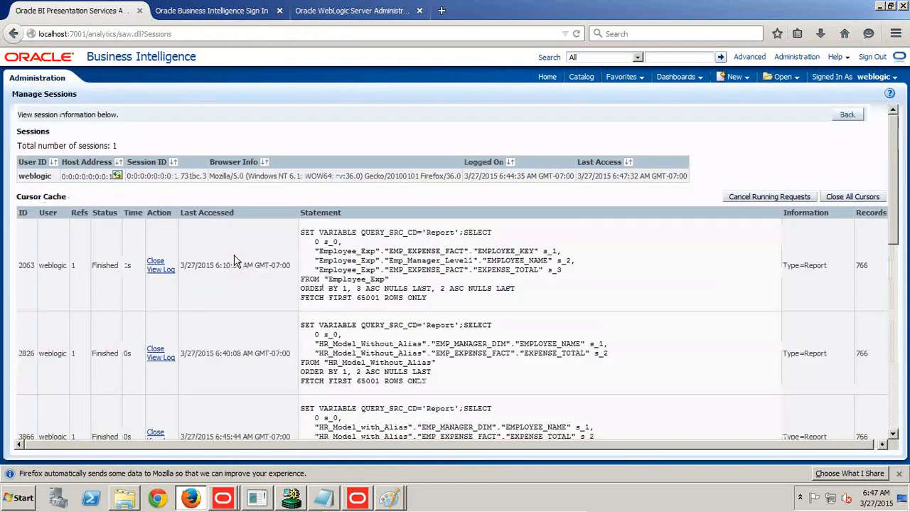
pyautogui.scroll(-10, 229, 345)
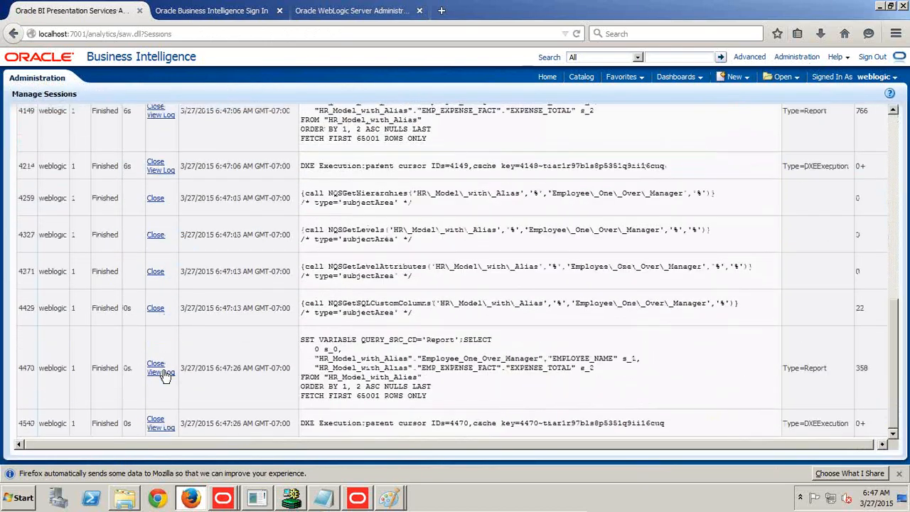
pyautogui.click(161, 373)
pyautogui.scroll(-2, 331, 253)
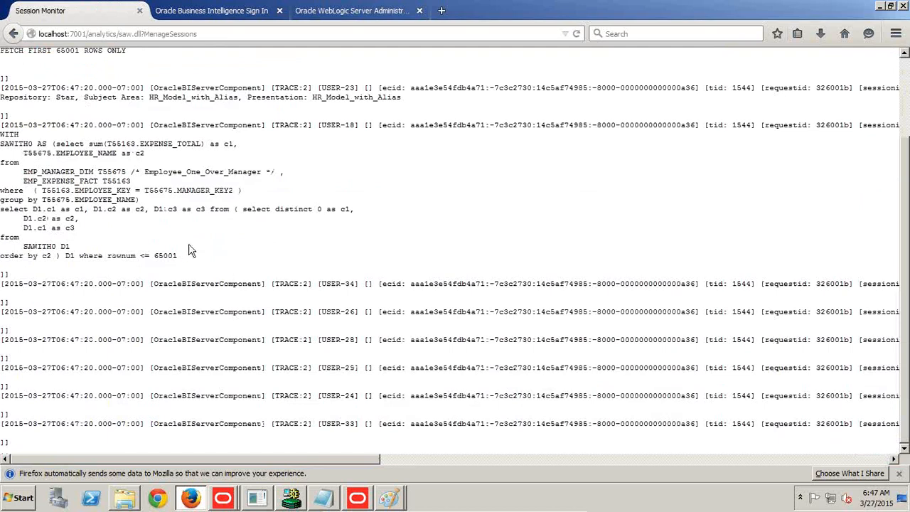
pyautogui.moveTo(56, 143); pyautogui.dragTo(232, 192)
pyautogui.hotkey('ctrl', 'c')
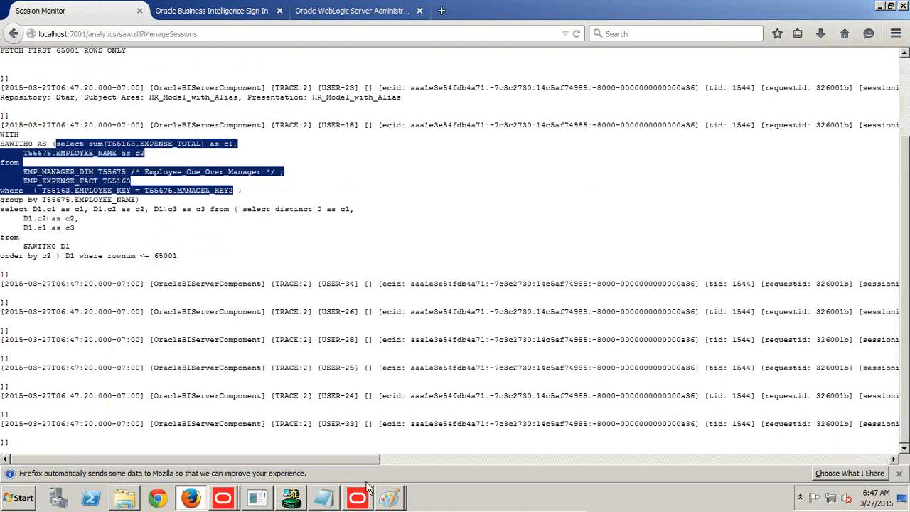
# Switch to the annotated Paint diagram and paste the copied SQL as blue text above the alias model's EMP_EXPENSE_FACT table.
pyautogui.click(388, 497)
pyautogui.click(389, 469)
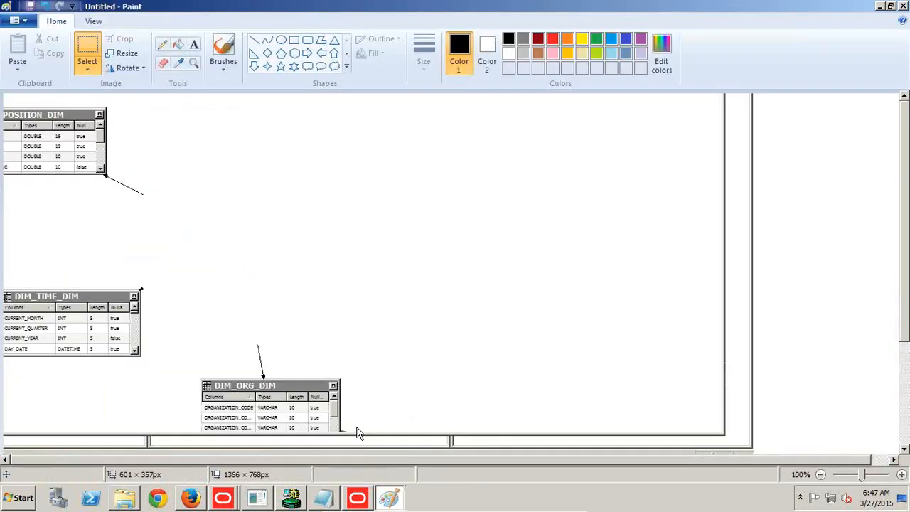
pyautogui.click(388, 497)
pyautogui.click(389, 451)
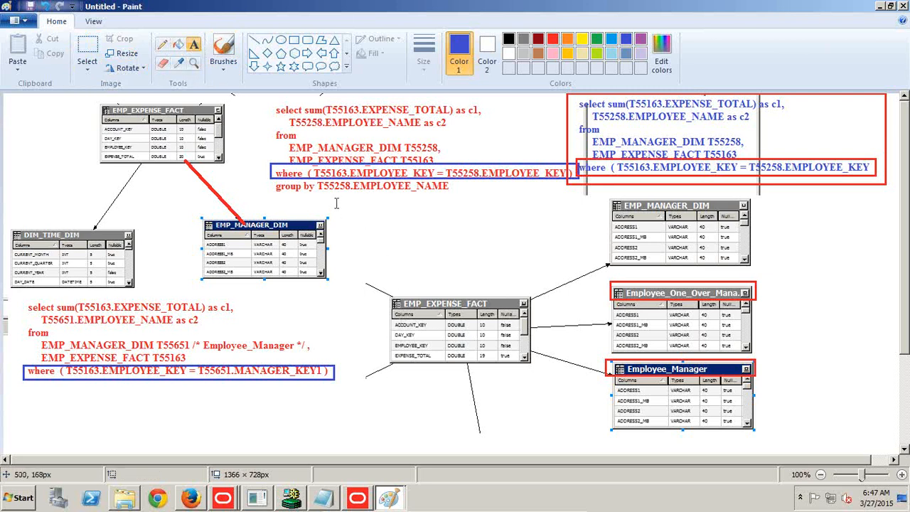
pyautogui.moveTo(326, 192); pyautogui.dragTo(581, 292)
pyautogui.hotkey('ctrl', 'v')
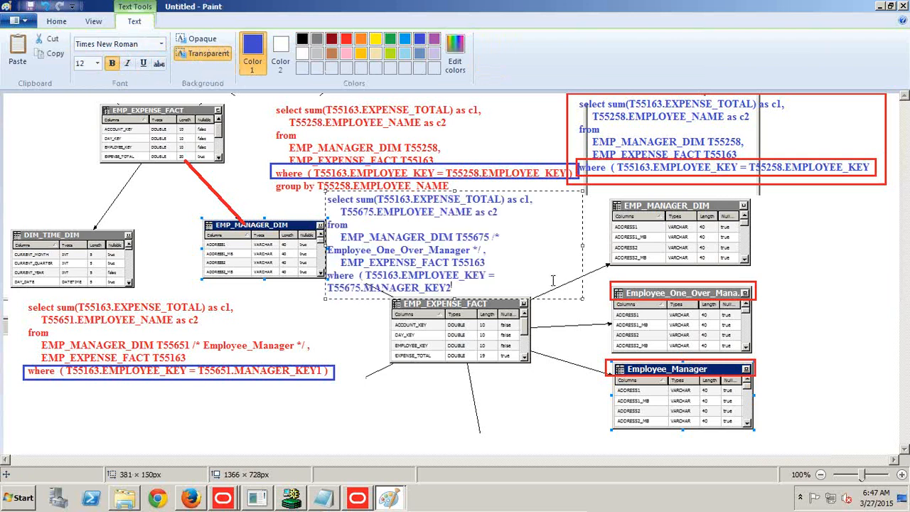
# Widen the pasted Employee_One_Over_Manager SQL text box to about 428 px and set all its text to font size 10.
pyautogui.moveTo(581, 245); pyautogui.dragTo(605, 244)
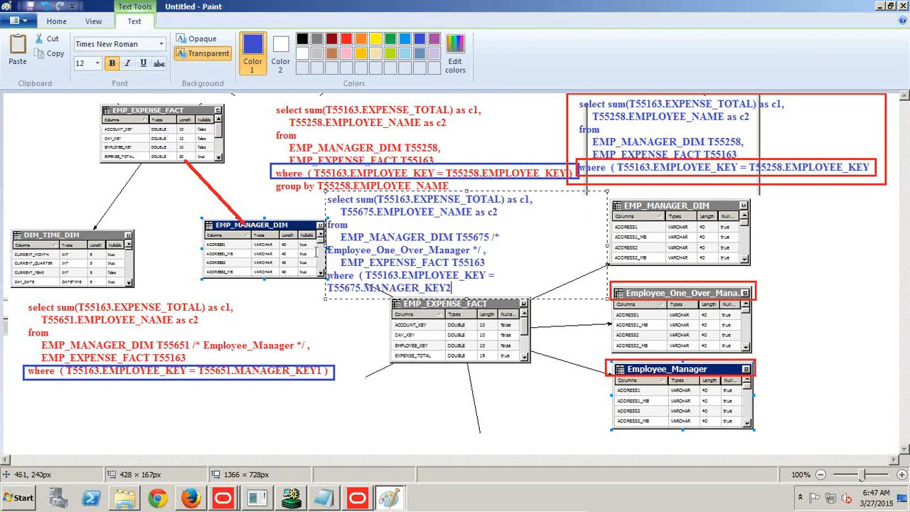
pyautogui.moveTo(372, 192); pyautogui.dragTo(380, 241)
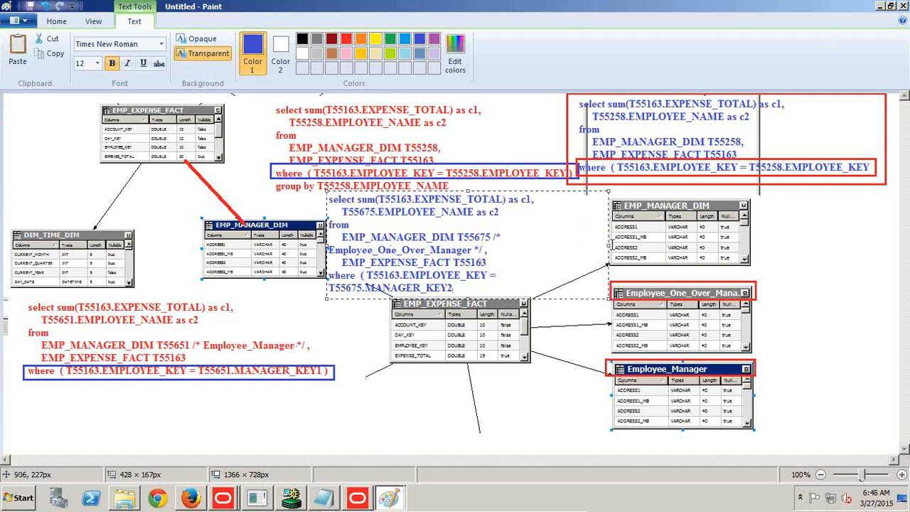
pyautogui.hotkey('ctrl', 'a')
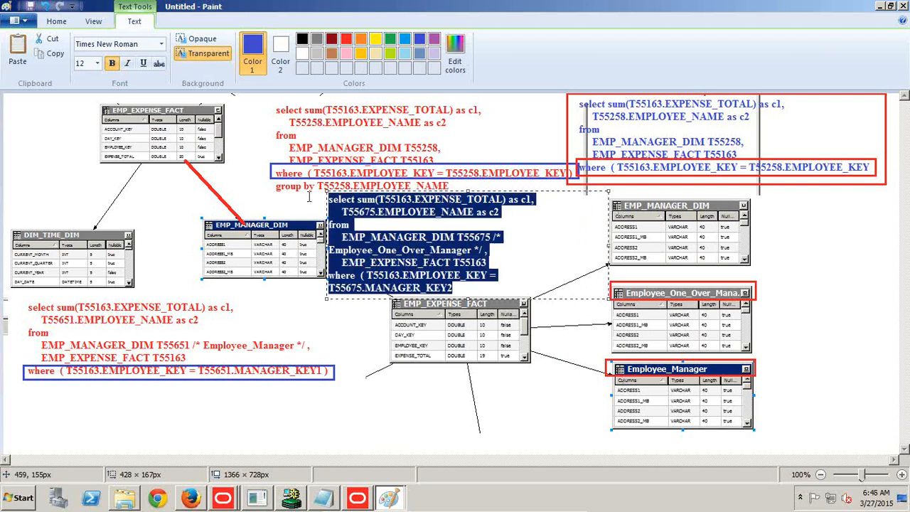
pyautogui.click(97, 63)
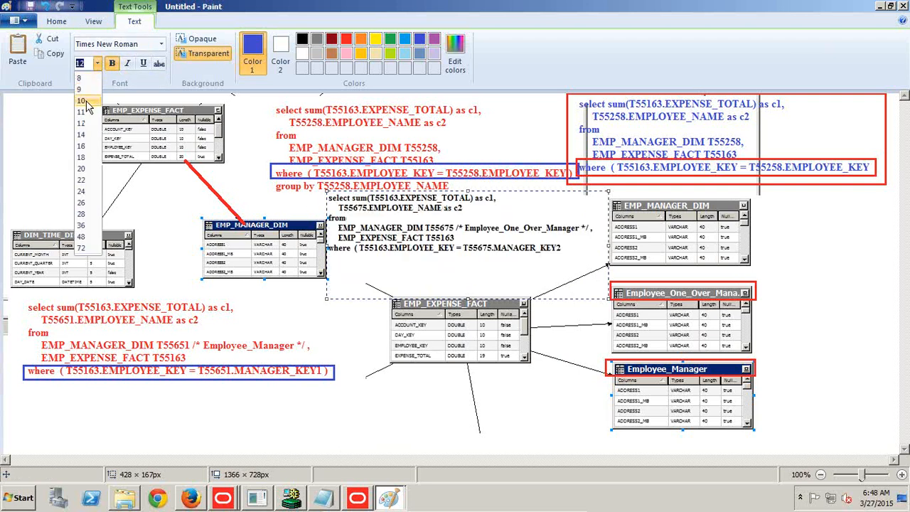
pyautogui.click(82, 101)
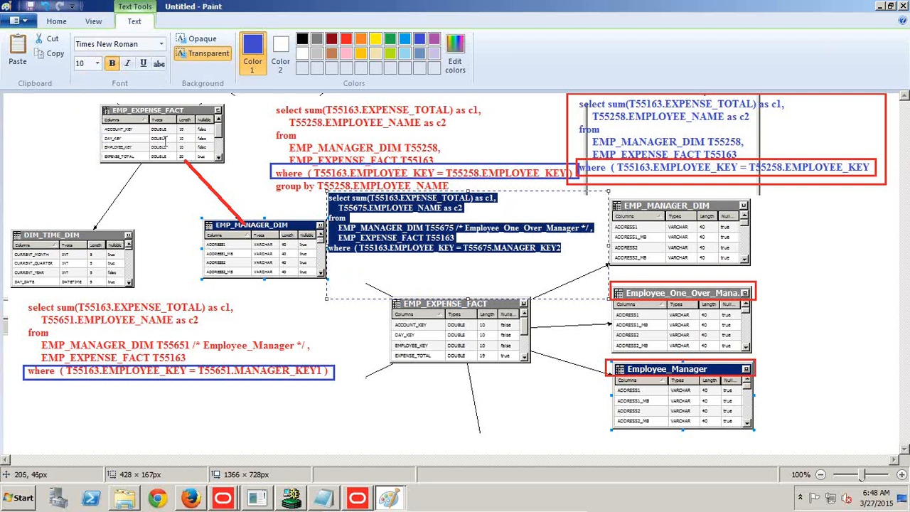
# Draw a red rectangle of about 375 × 22 px around the WHERE condition joining EMPLOYEE_KEY to MANAGER_KEY2.
pyautogui.click(57, 21)
pyautogui.click(293, 41)
pyautogui.click(553, 40)
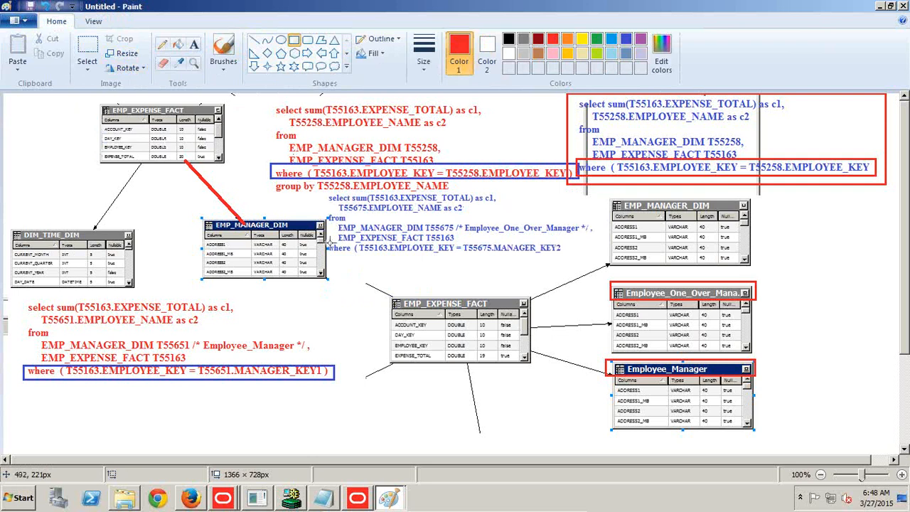
pyautogui.moveTo(326, 240); pyautogui.dragTo(574, 254)
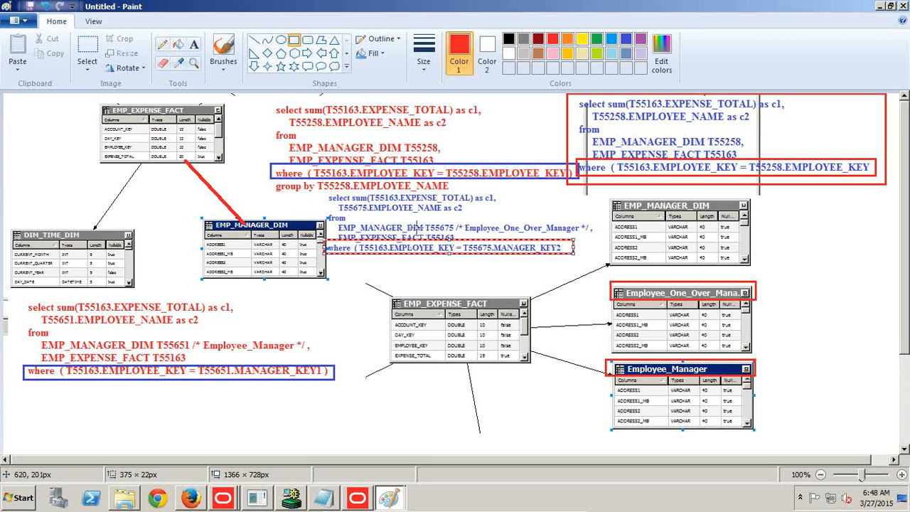
# Add red text labels: "Employee" beside the boxed blue employee query and "Employee Manager" on one line below the MANAGER_KEY1 query.
pyautogui.click(194, 45)
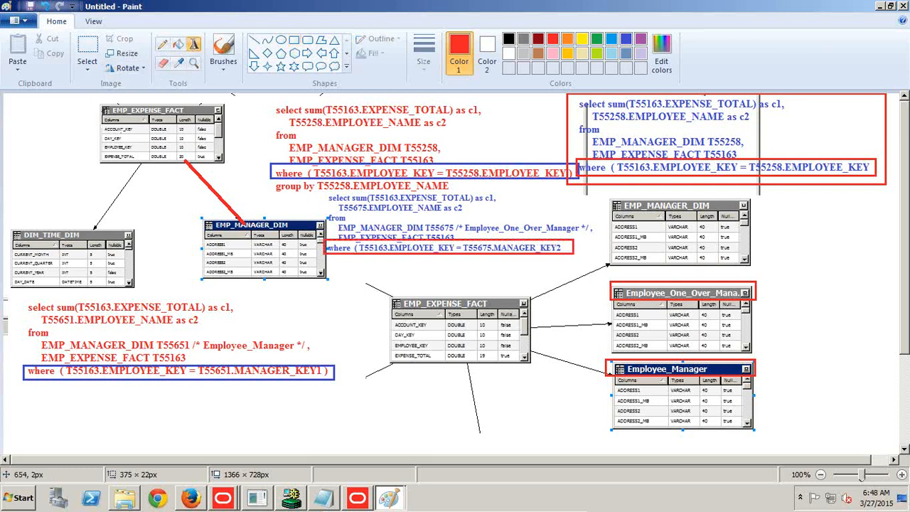
pyautogui.moveTo(785, 125); pyautogui.dragTo(889, 136)
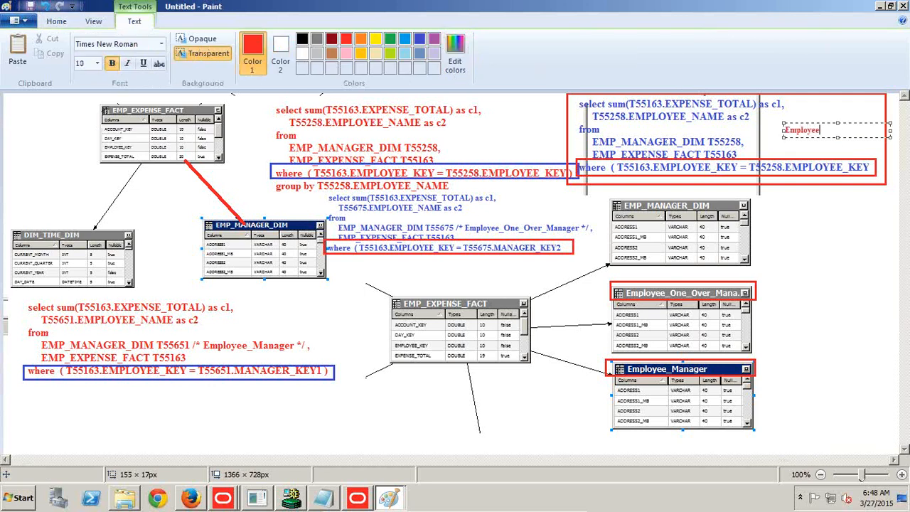
pyautogui.moveTo(71, 394); pyautogui.dragTo(132, 402)
pyautogui.write('Em')
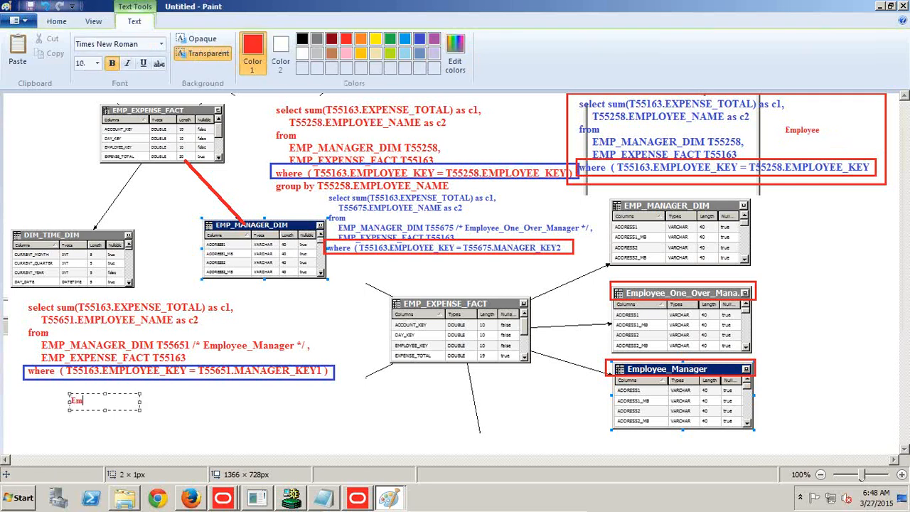
pyautogui.write('ployee Manager')
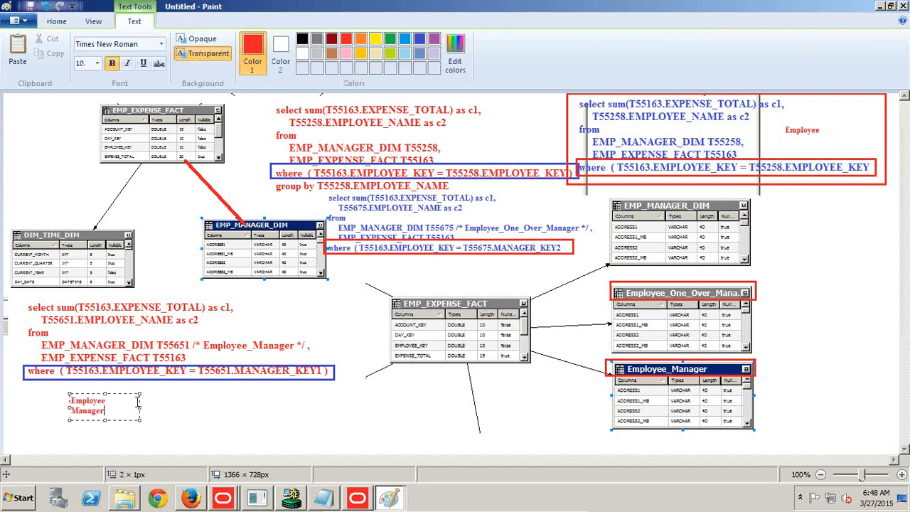
pyautogui.moveTo(138, 406); pyautogui.dragTo(206, 403)
# Place a red text label of about 293 × 25 px below the MANAGER_KEY2 condition, beginning with "Em".
pyautogui.click(338, 268)
pyautogui.click(343, 268)
pyautogui.moveTo(412, 266); pyautogui.dragTo(534, 272)
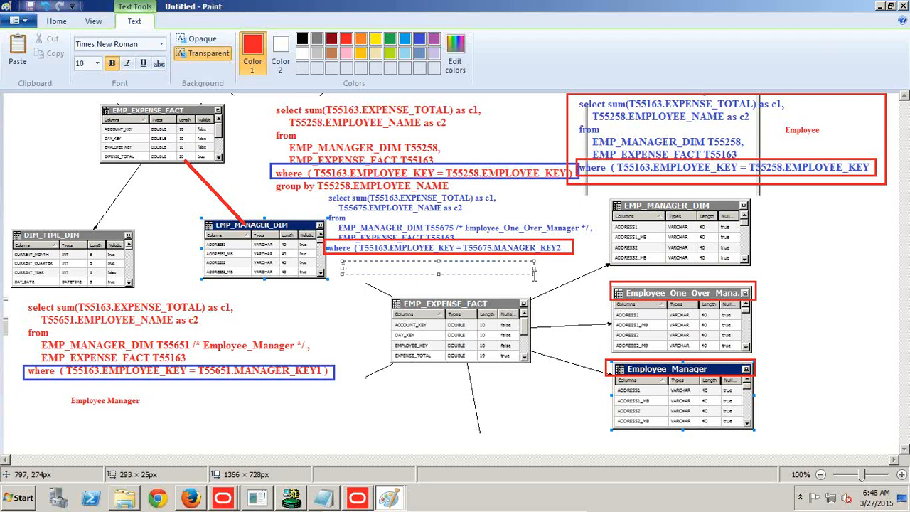
pyautogui.write('Em')
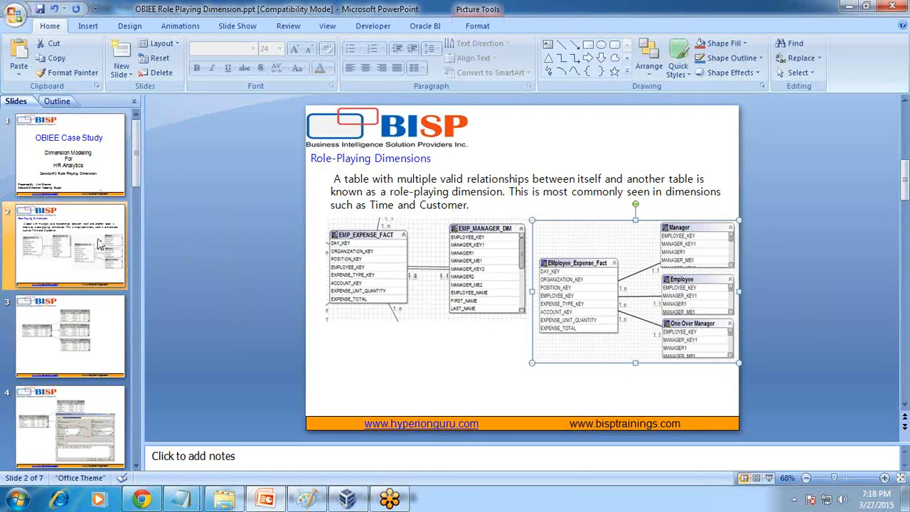
# In the PowerPoint role-playing dimension presentation, go from slide 2 to the closing "Any Question?" slide.
pyautogui.click(94, 245)
pyautogui.scroll(-3, 92, 294)
pyautogui.click(91, 304)
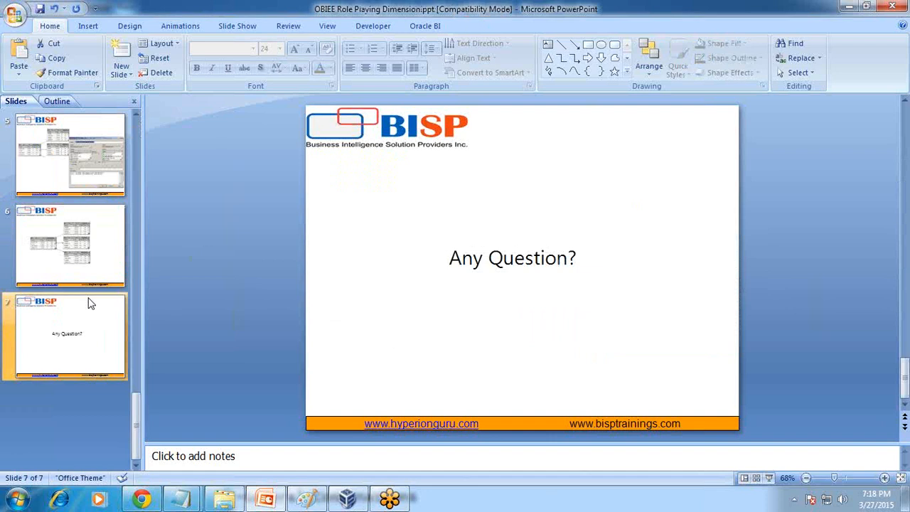